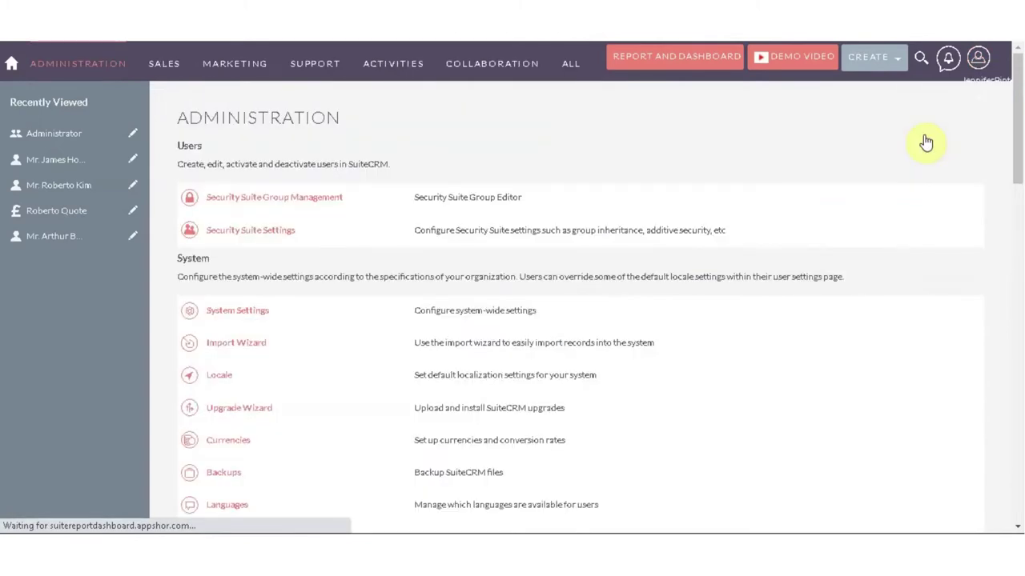
Enable the Report And Dashboard feature in the administration settings and open its management page
scroll(389, 268, down, 20)
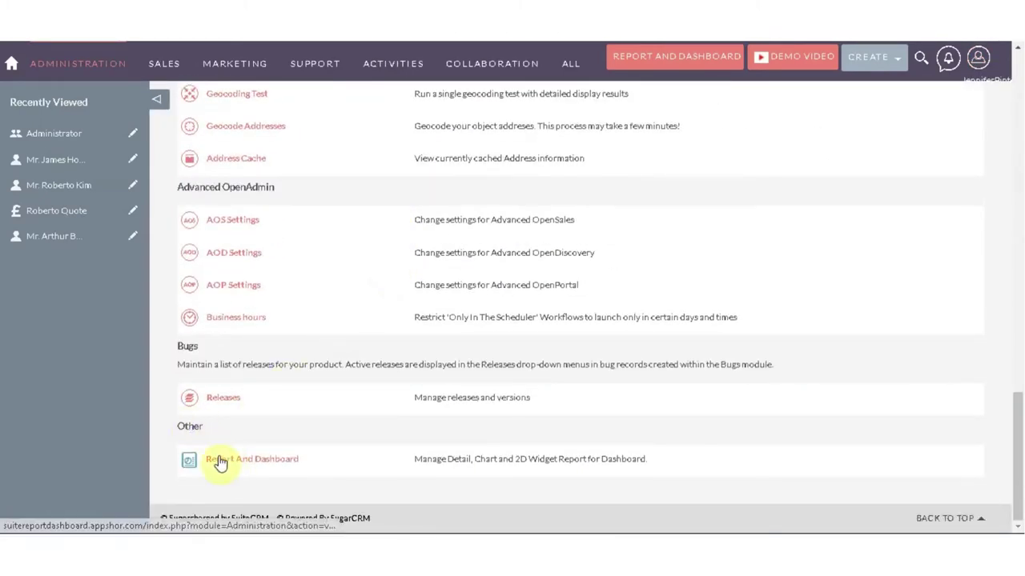
click(230, 466)
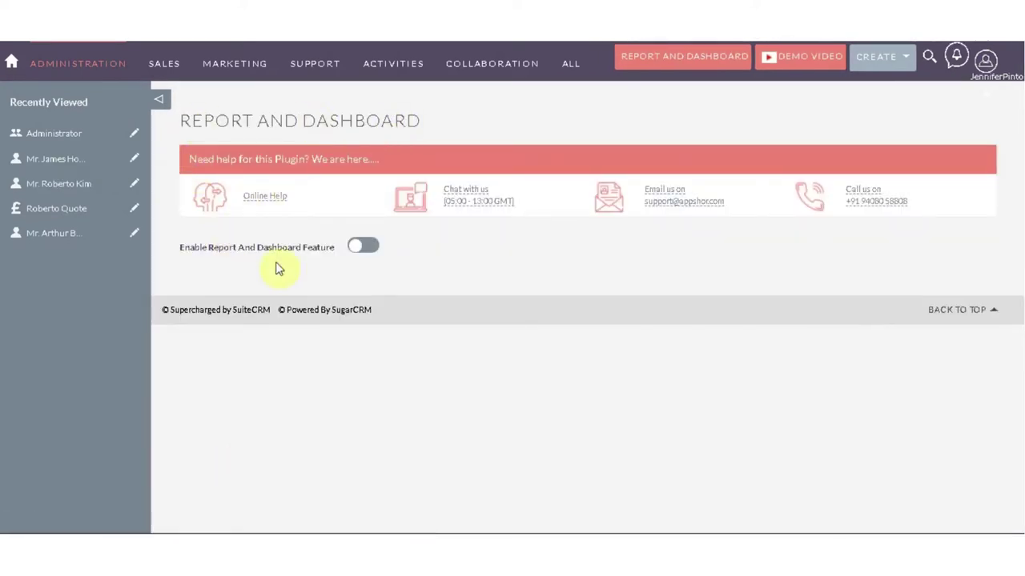
click(366, 247)
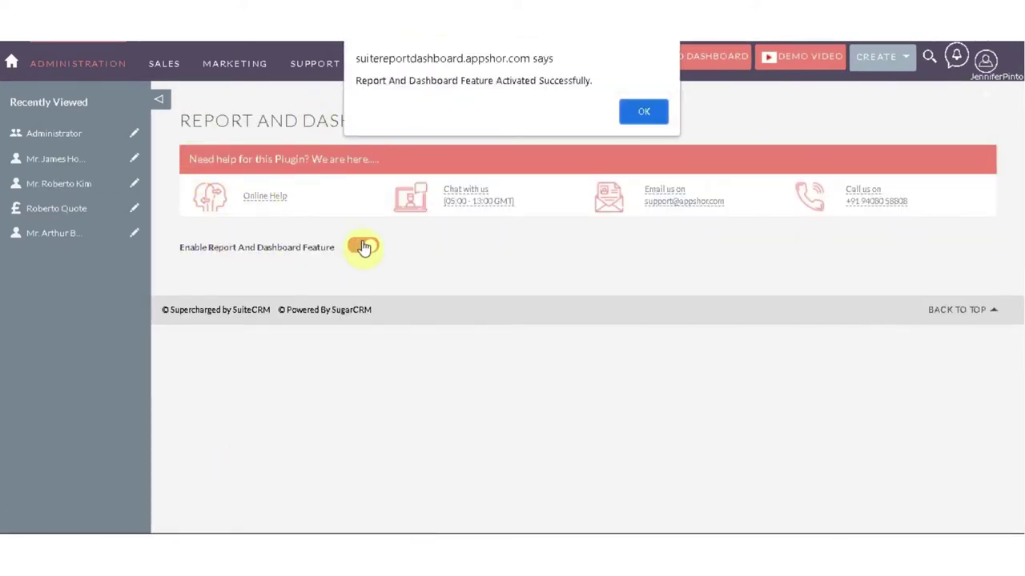
click(639, 114)
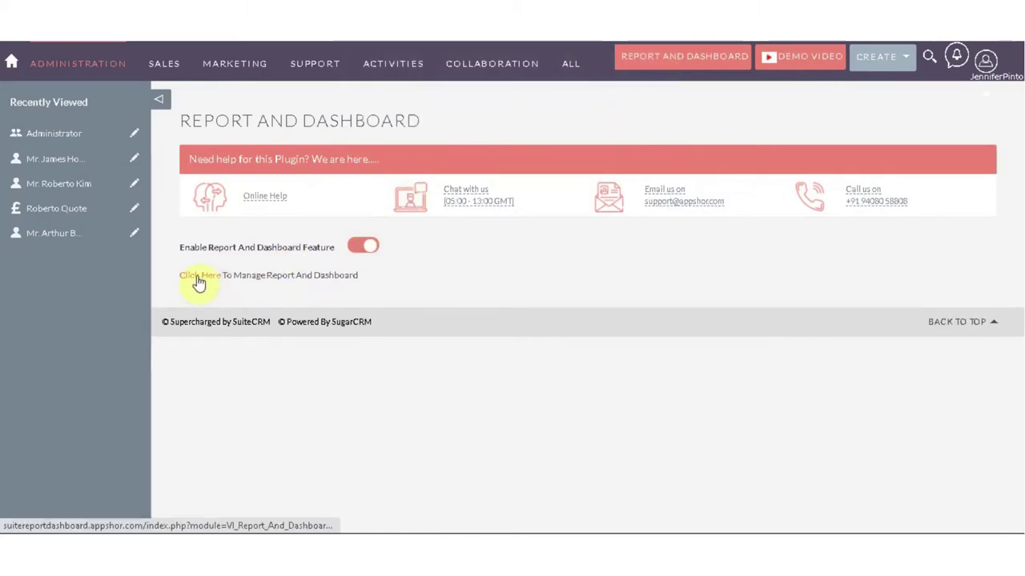
click(200, 276)
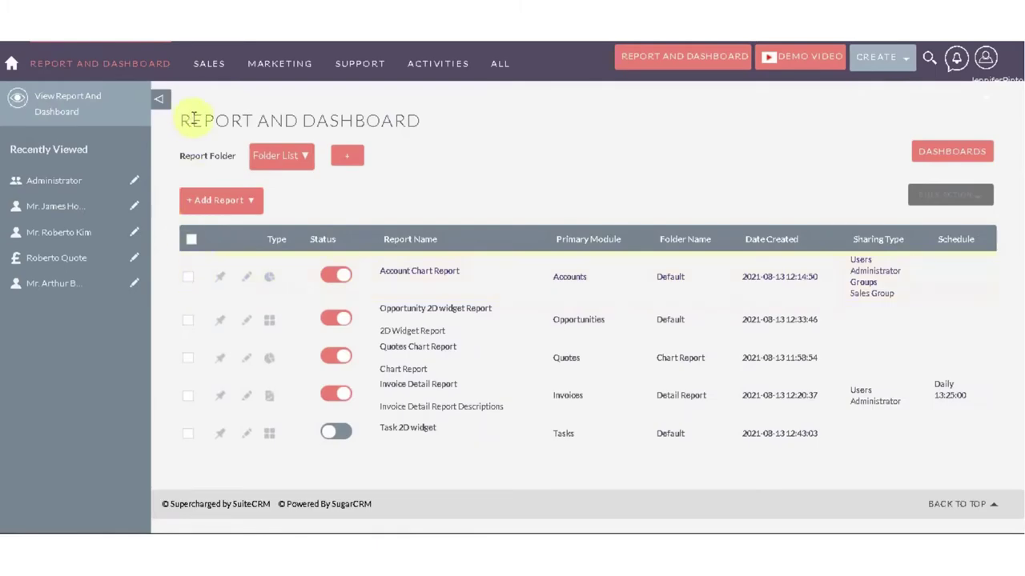
View the reports in the Chart Report and Detail Report folders, and return to All Reports
click(296, 158)
click(229, 209)
click(226, 201)
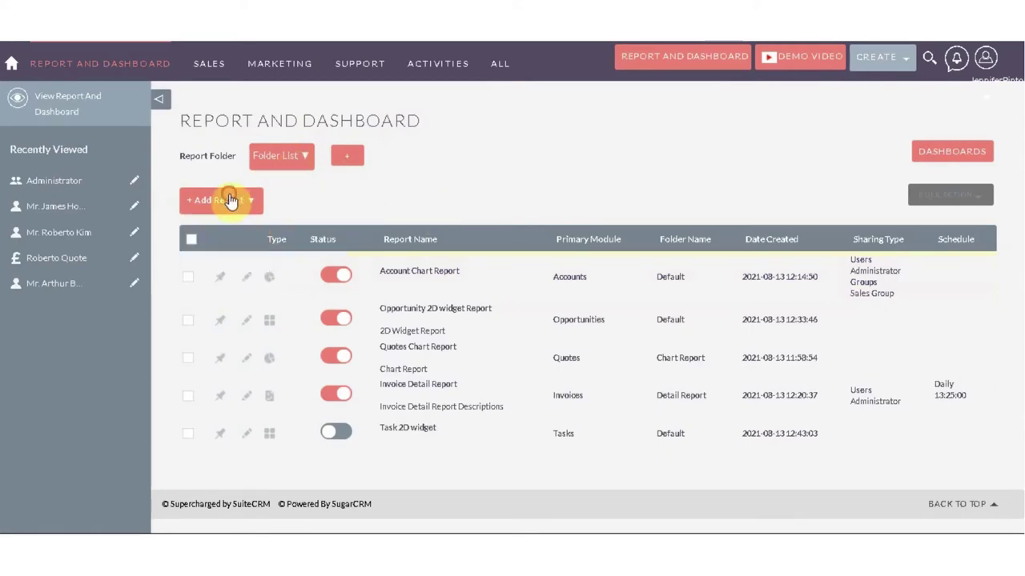
click(280, 155)
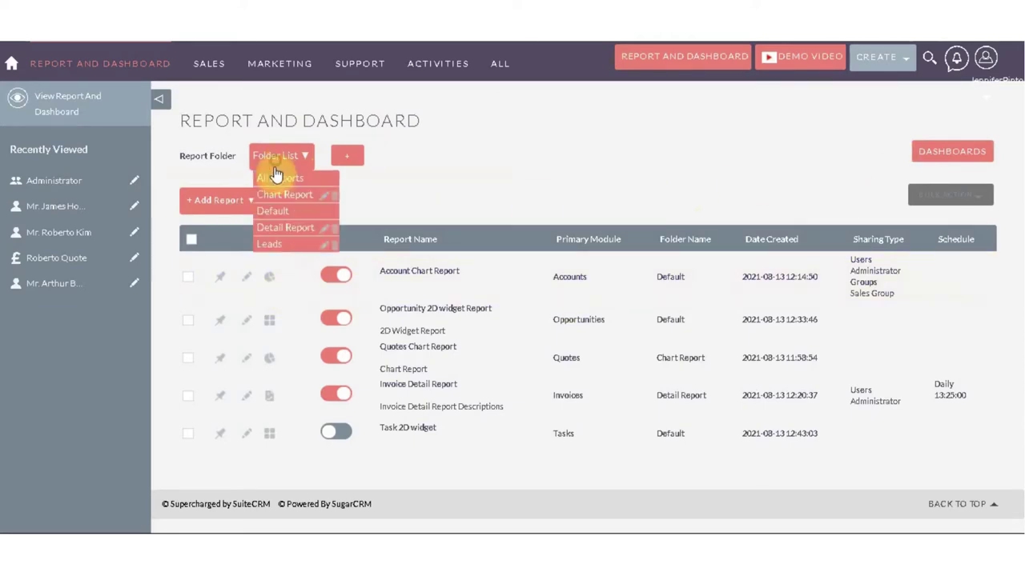
click(275, 197)
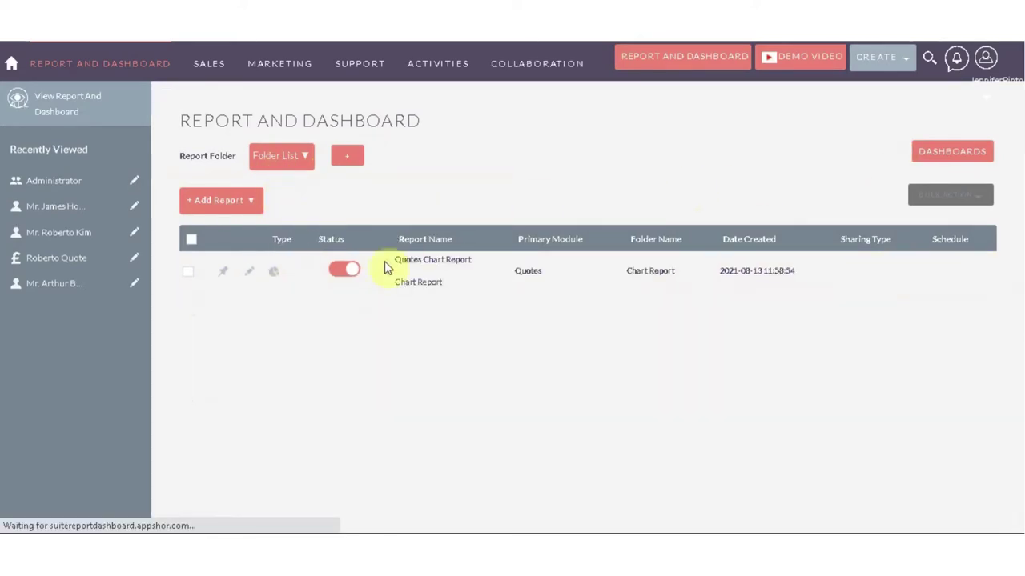
click(281, 155)
click(275, 228)
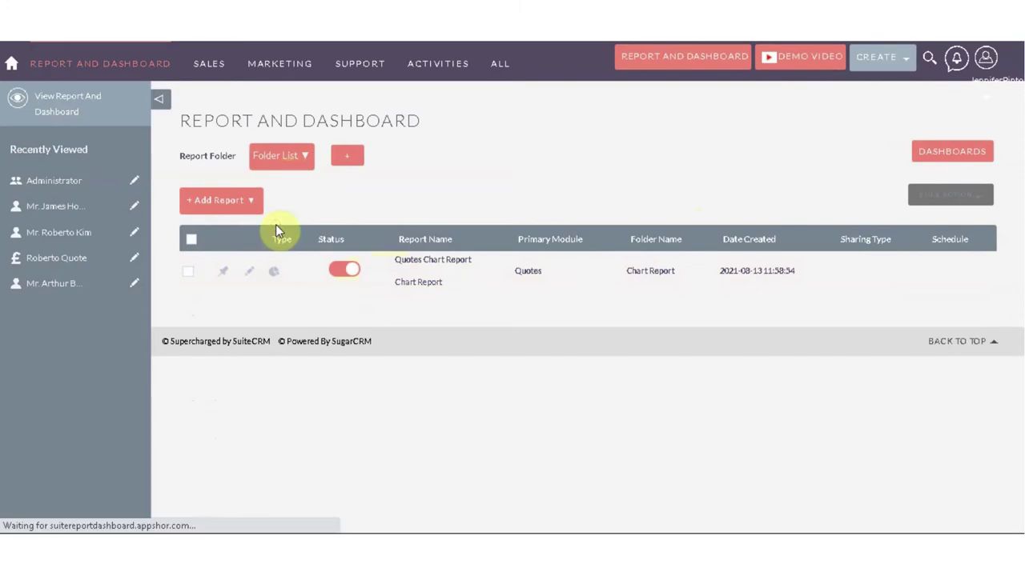
click(290, 160)
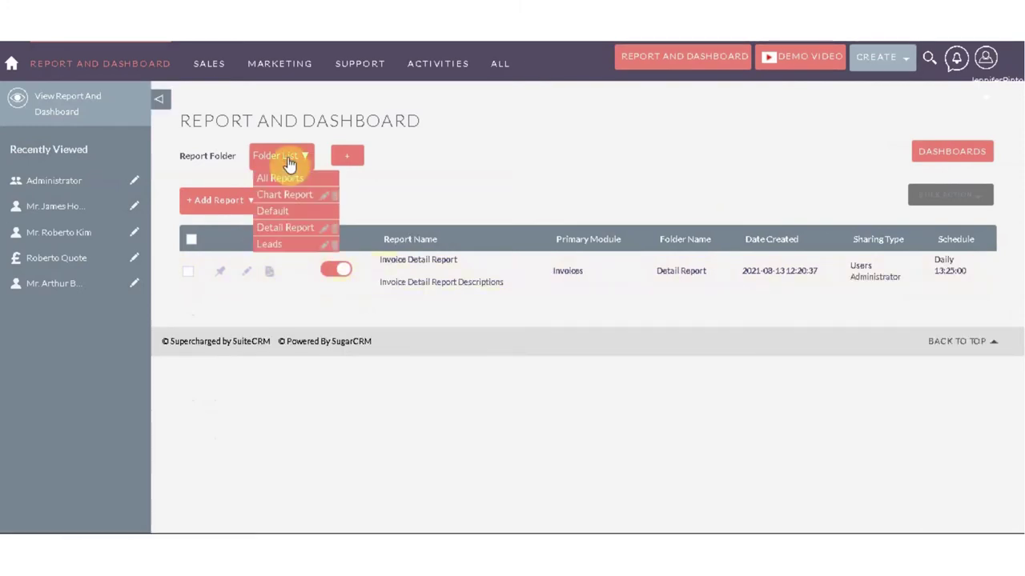
click(279, 179)
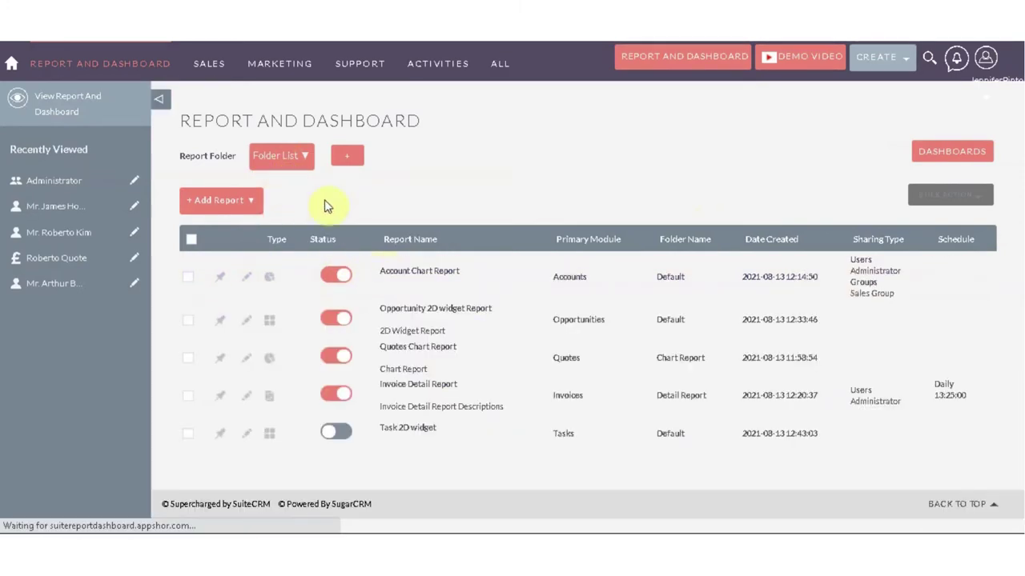
Start a new chart report and name it "Contact Chart Report"
click(218, 201)
click(220, 227)
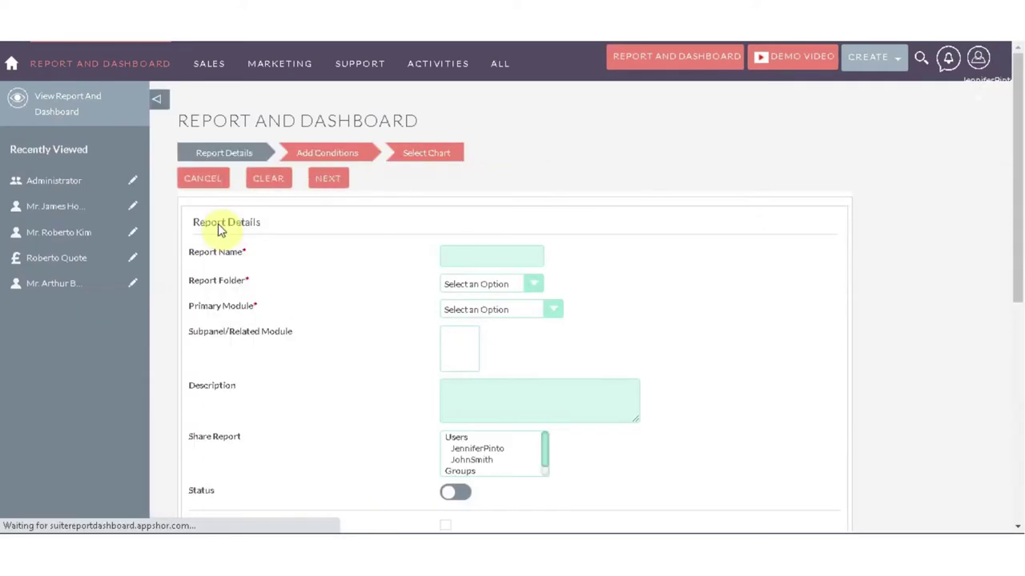
scroll(264, 312, down, 2)
scroll(266, 318, down, 2)
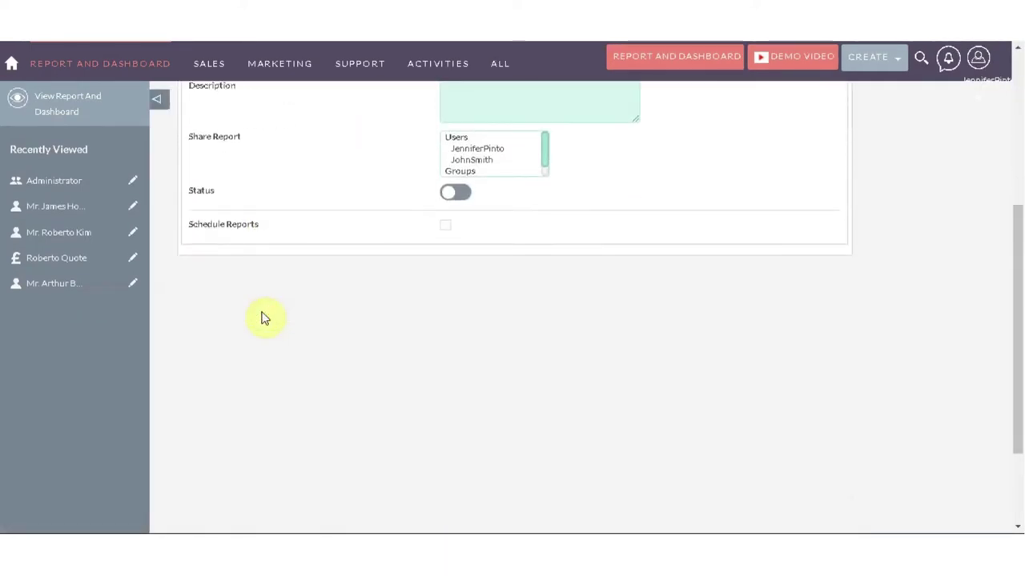
scroll(265, 318, up, 4)
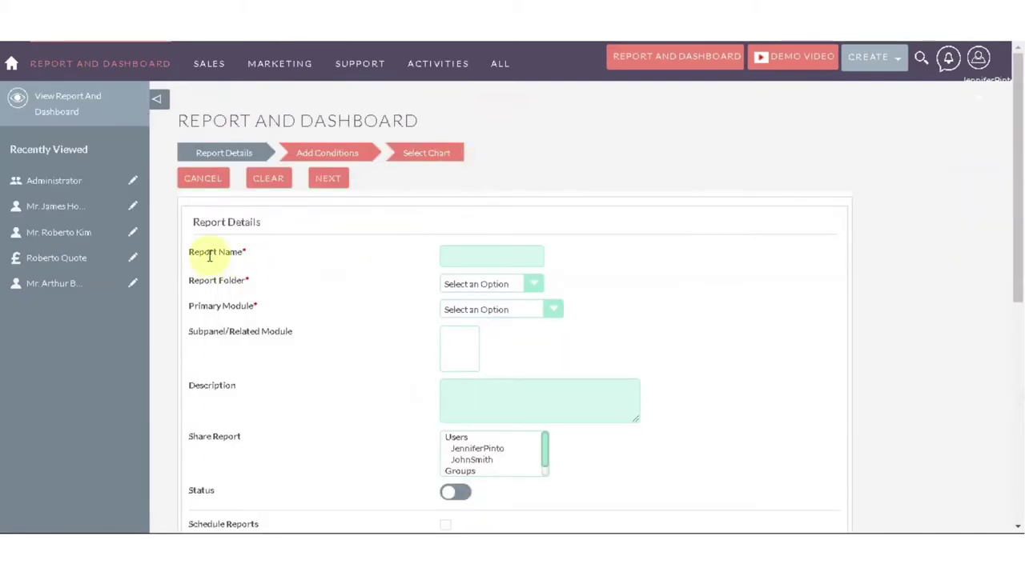
click(457, 253)
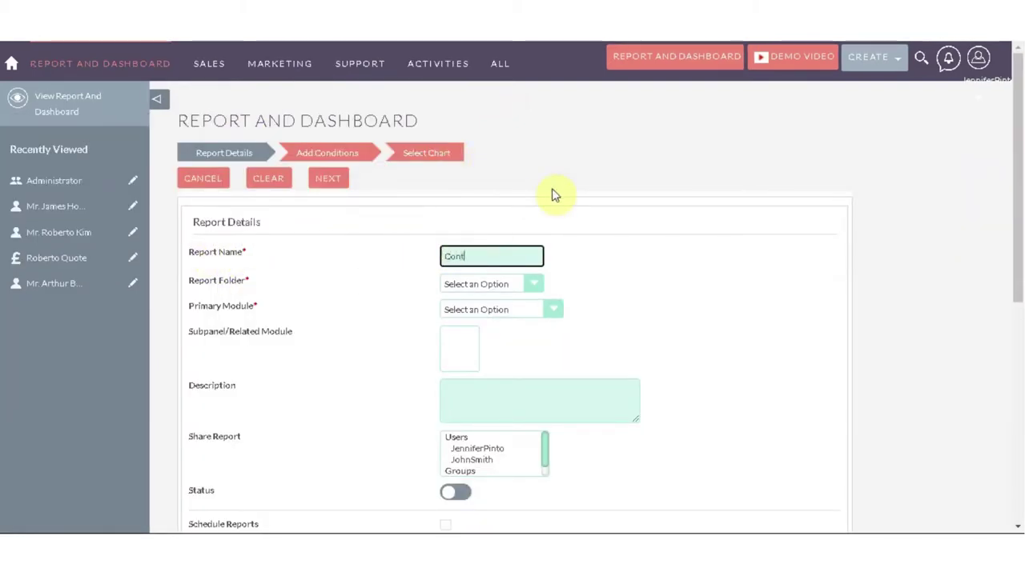
text(Contact Ch)
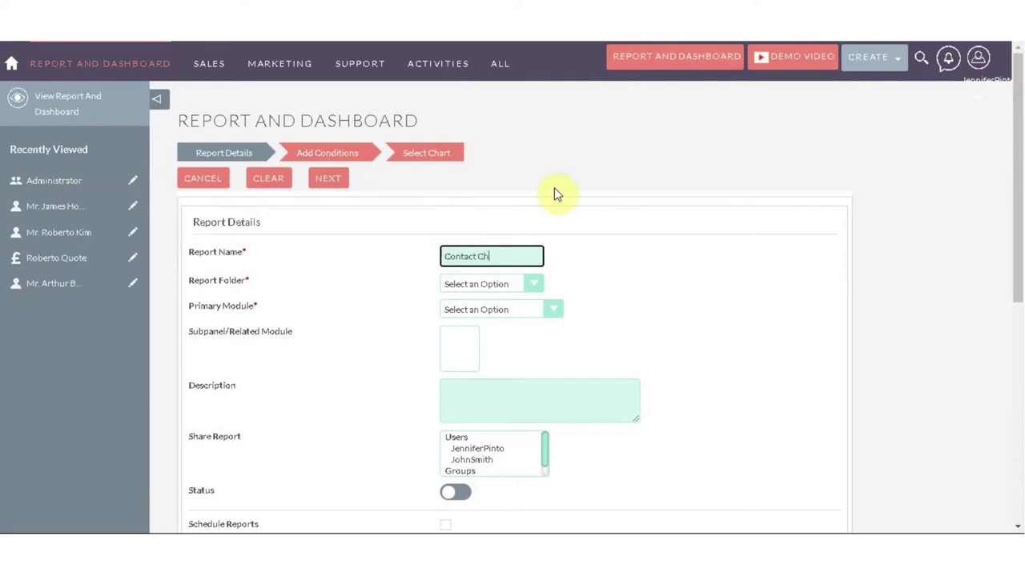
text(art Report)
Assign the report to the Chart Report folder and set Contacts as its primary module
click(520, 284)
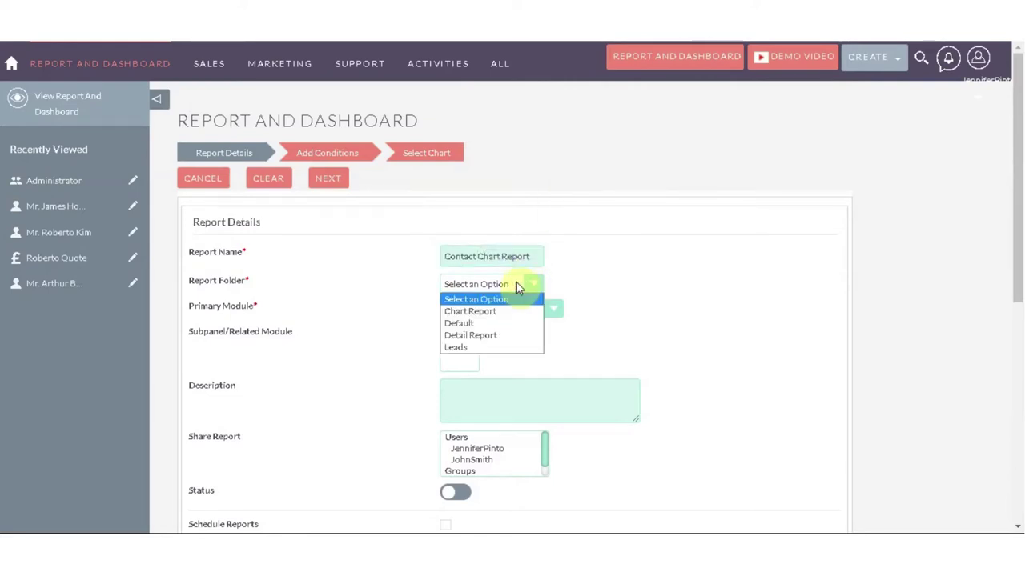
click(471, 312)
click(468, 321)
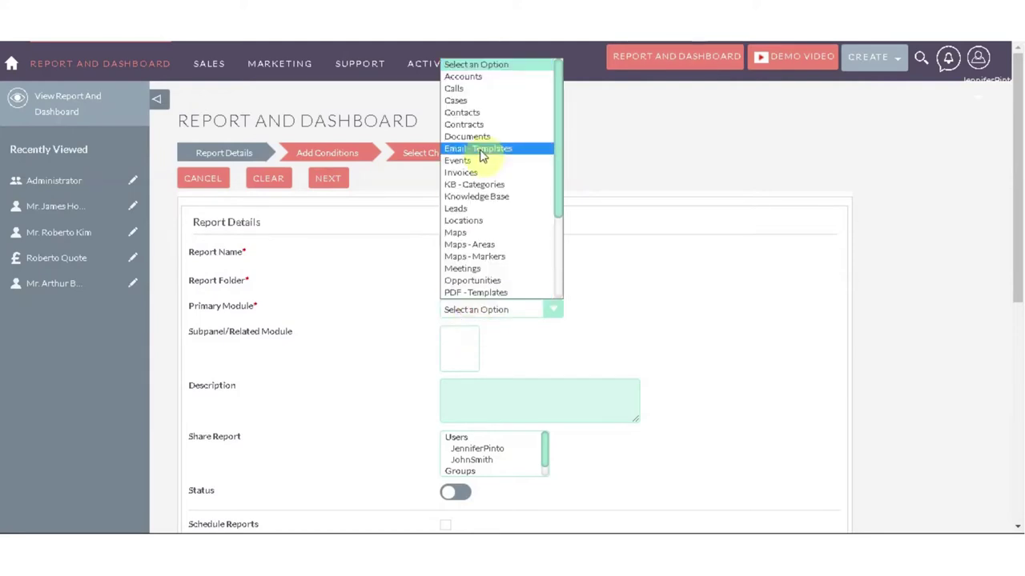
click(468, 114)
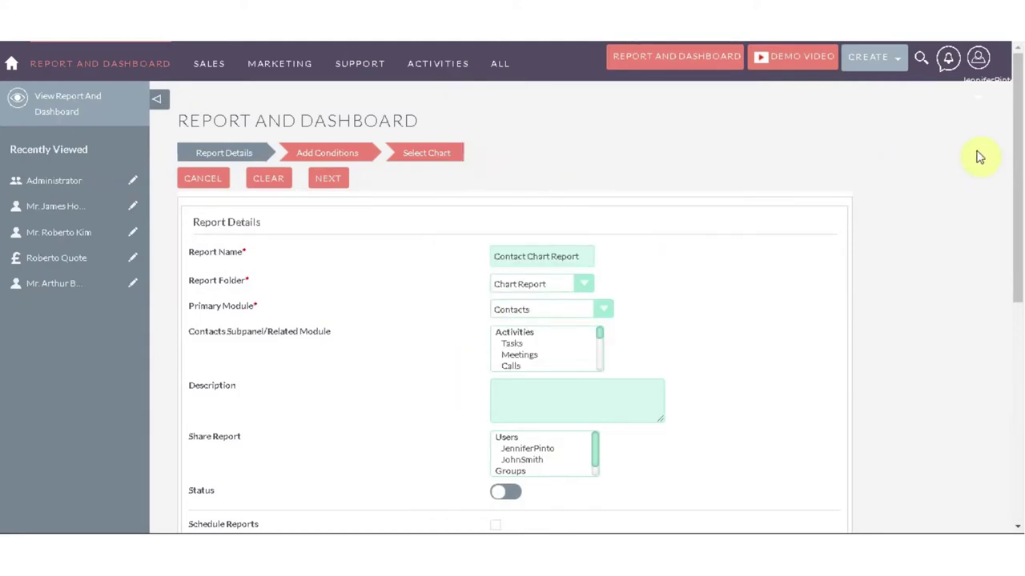
Select Quotes as the related module and enter "contact chart report" as the description
scroll(641, 286, down, 1)
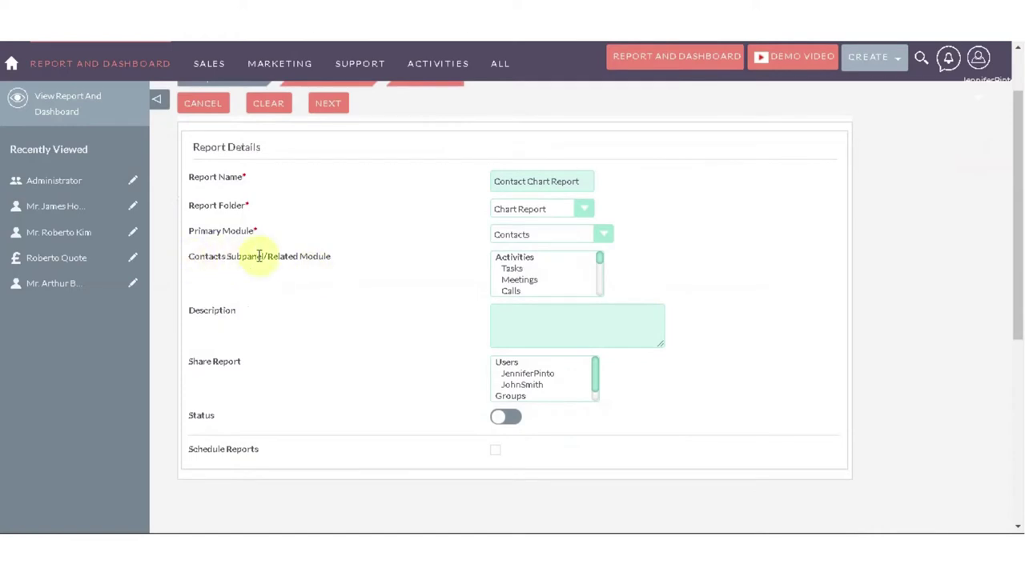
drag(600, 258, 599, 283)
click(515, 282)
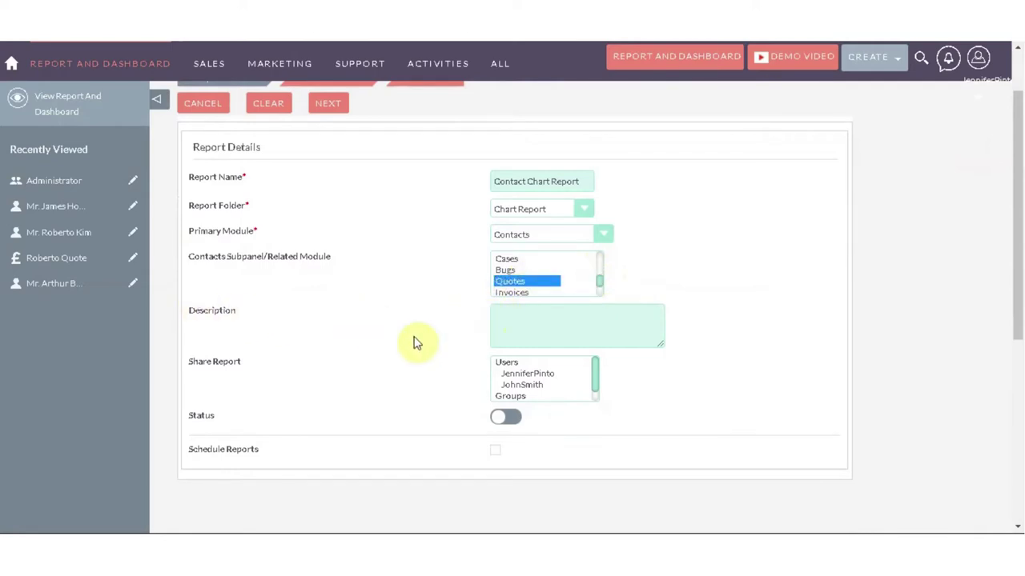
scroll(549, 382, down, 1)
click(526, 319)
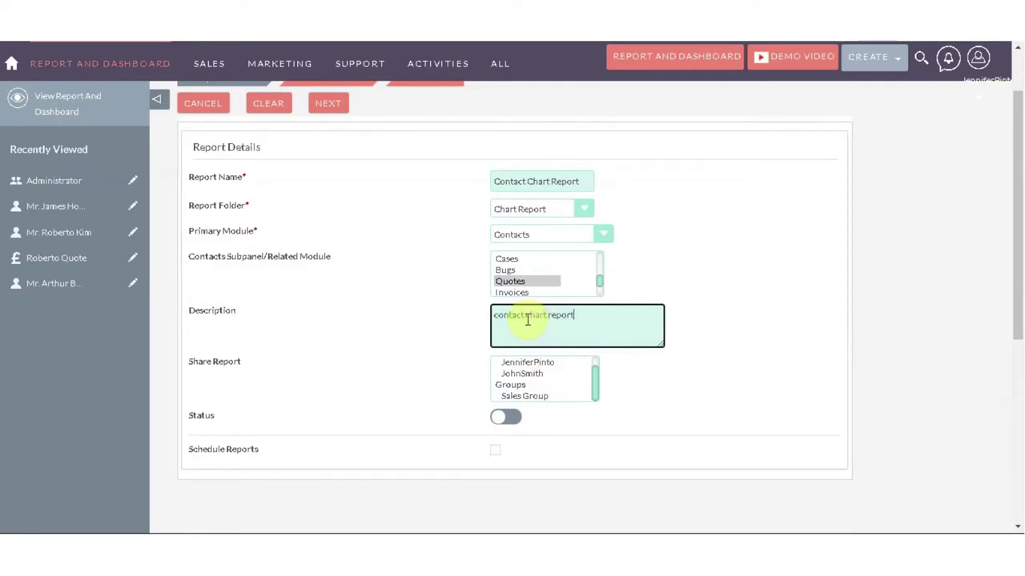
click(436, 361)
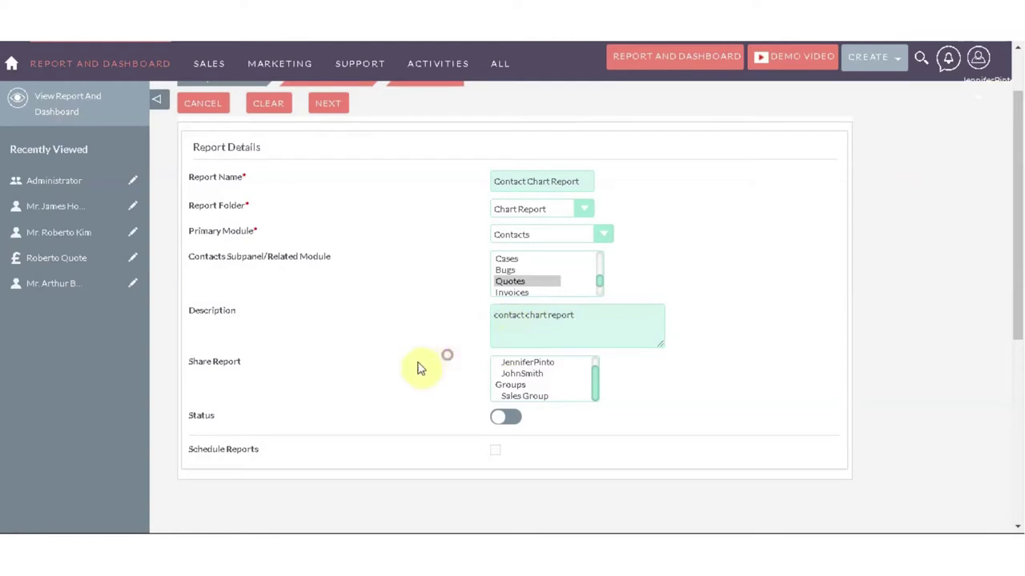
Switch the report's status on and proceed to the Add Conditions stage
scroll(280, 404, down, 2)
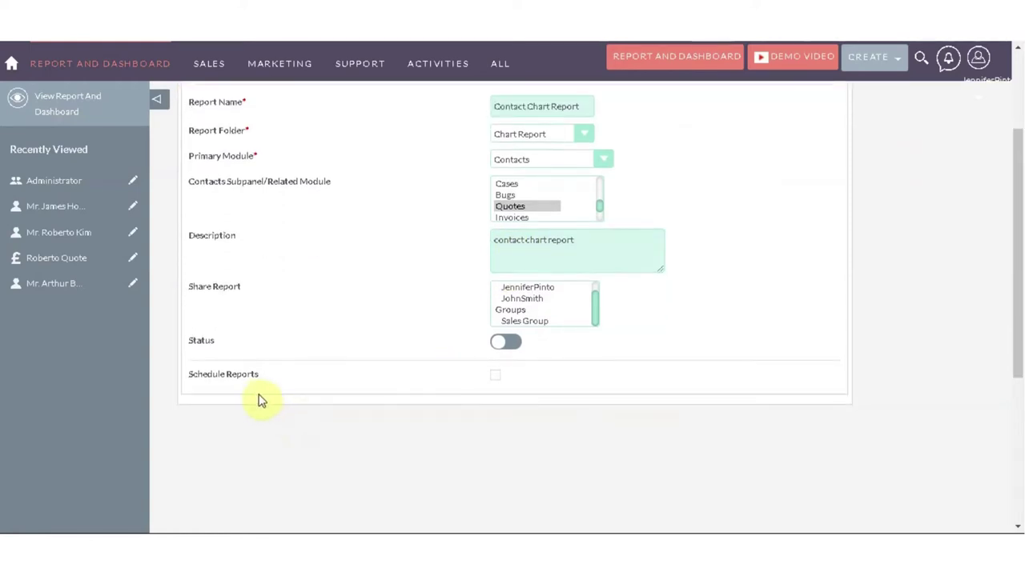
scroll(256, 401, up, 2)
scroll(522, 385, up, 1)
scroll(522, 384, down, 1)
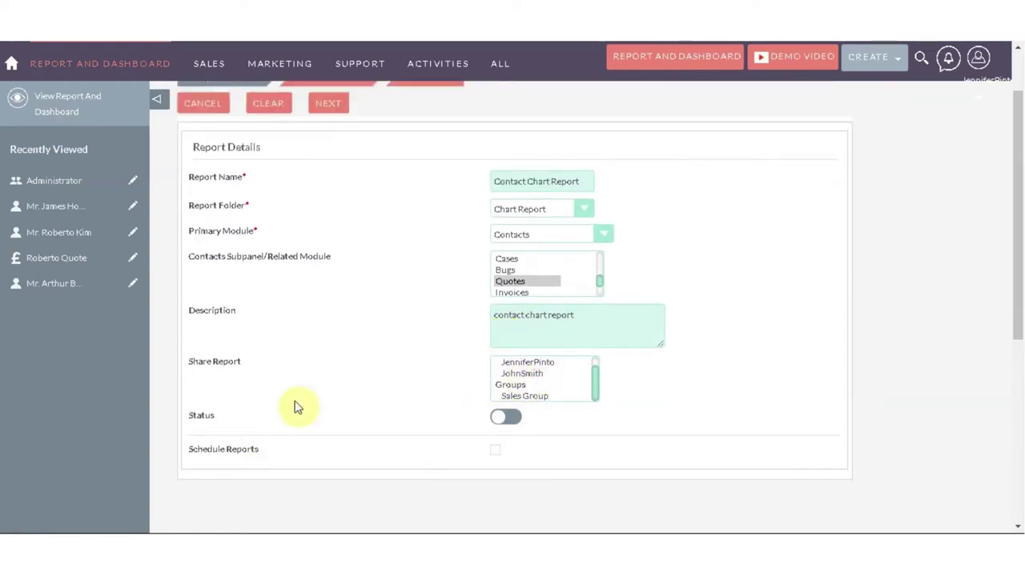
click(504, 419)
scroll(424, 359, up, 2)
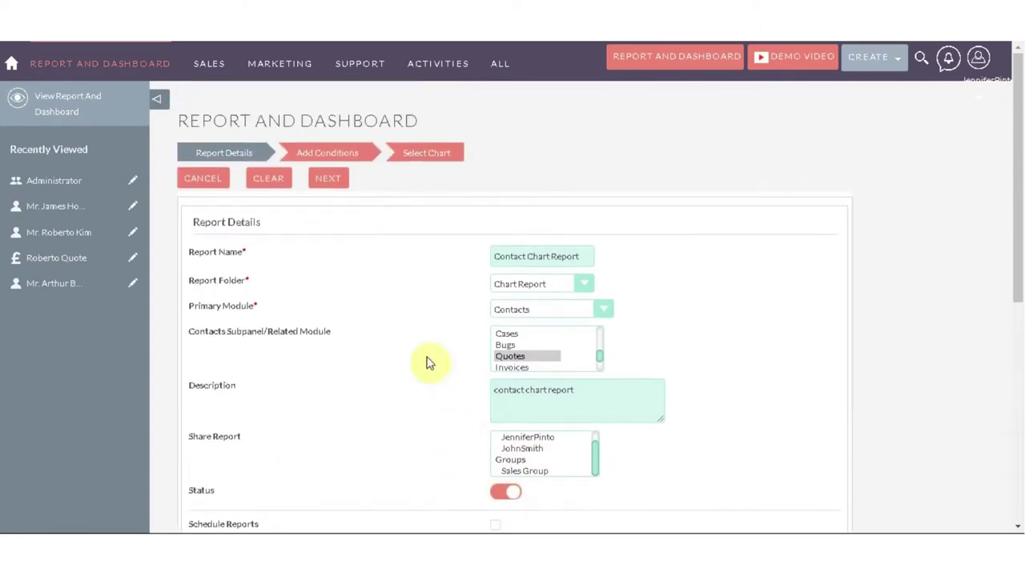
click(328, 180)
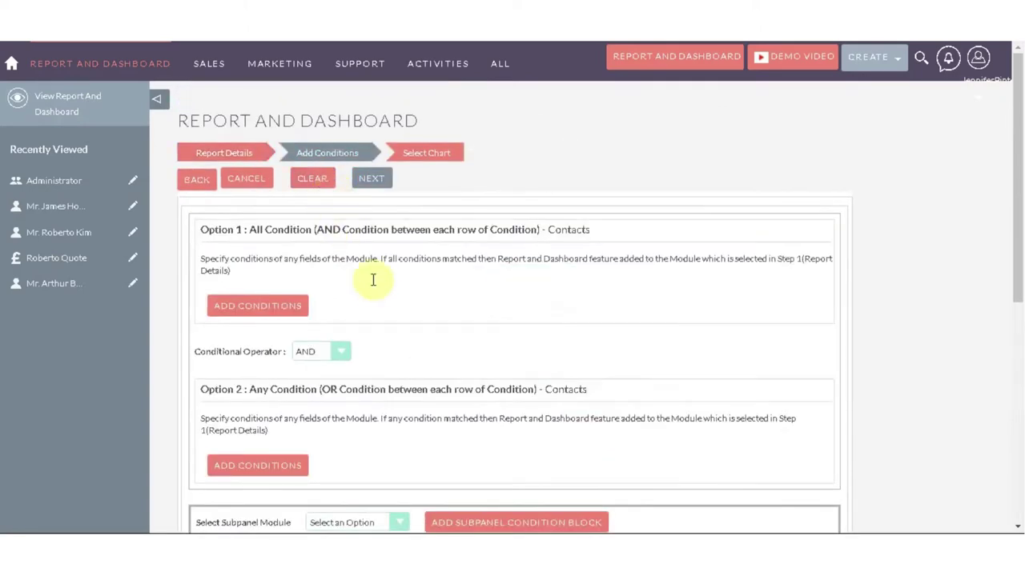
Add an All Condition row for Contacts requiring the Title field to be Is Not Empty
scroll(373, 278, down, 4)
scroll(373, 285, up, 4)
click(273, 300)
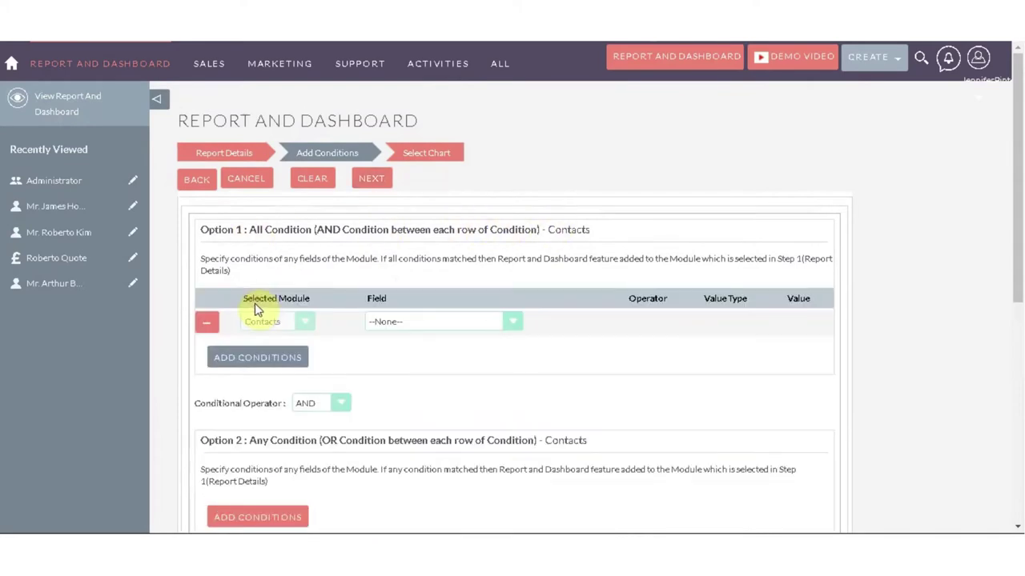
click(401, 324)
drag(518, 195, 451, 286)
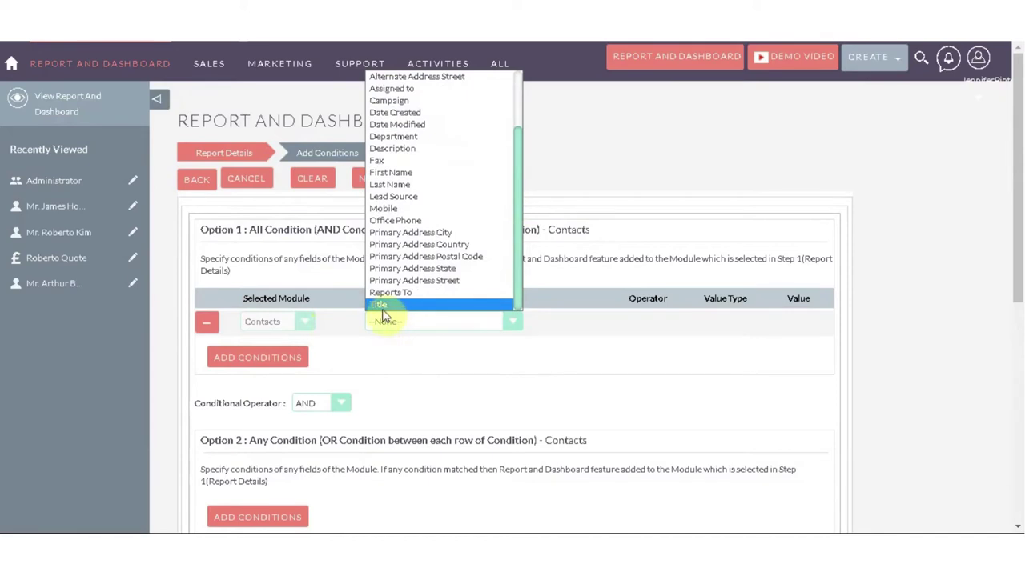
click(380, 307)
click(498, 321)
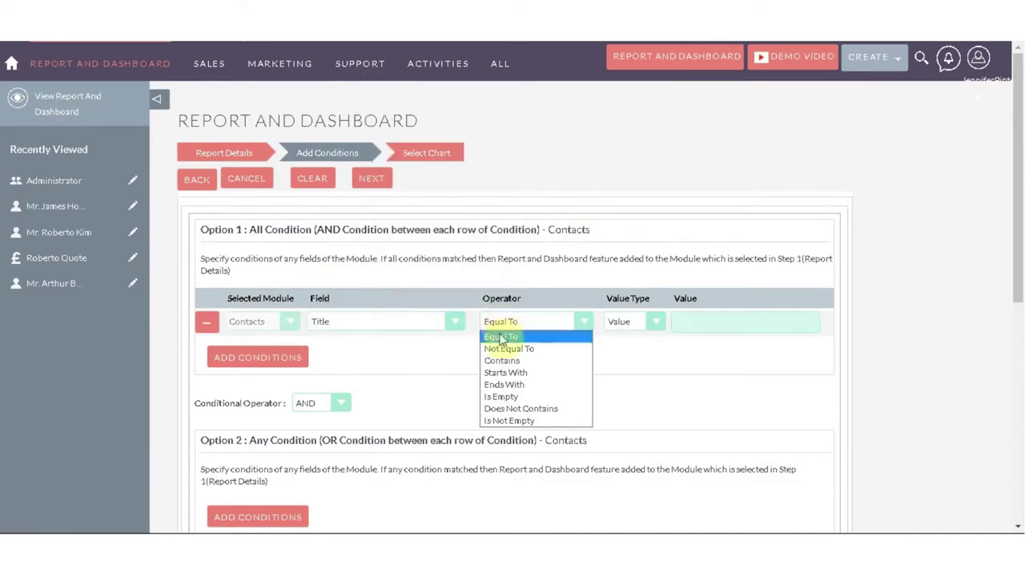
click(504, 421)
Add a subpanel condition block for the Quotes module
scroll(499, 425, down, 1)
scroll(499, 320, down, 2)
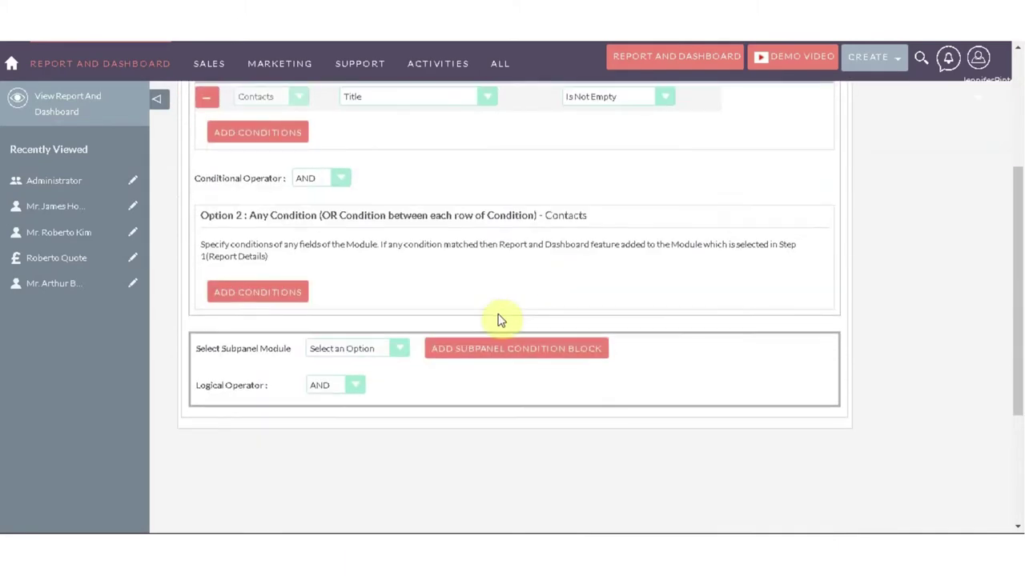
click(327, 350)
click(328, 375)
scroll(360, 382, down, 1)
click(441, 279)
Add an All Condition row for Quotes with the Title field set to Is Not Empty
scroll(410, 356, down, 2)
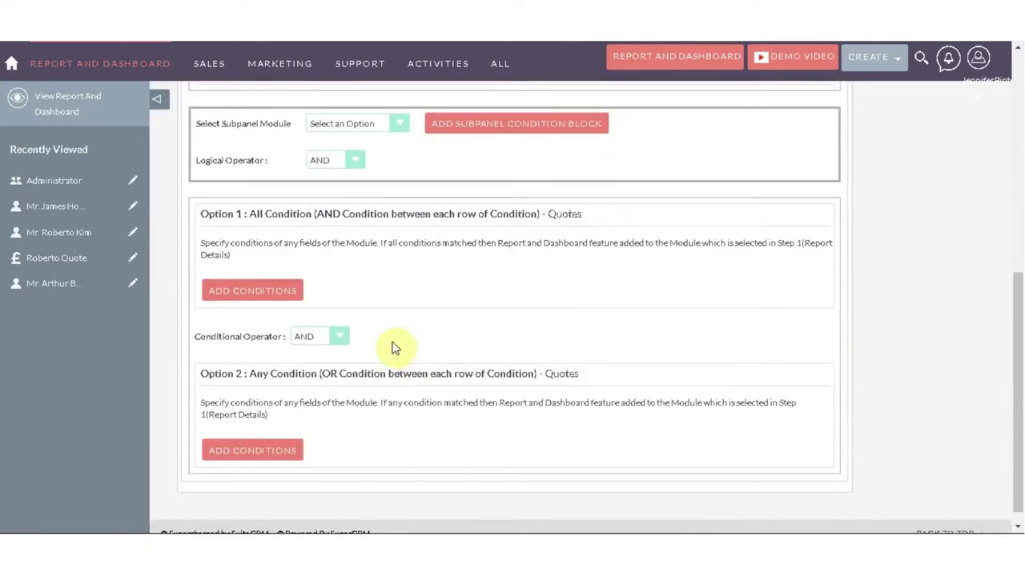
click(260, 292)
click(422, 312)
scroll(424, 304, down, 1)
drag(494, 180, 492, 264)
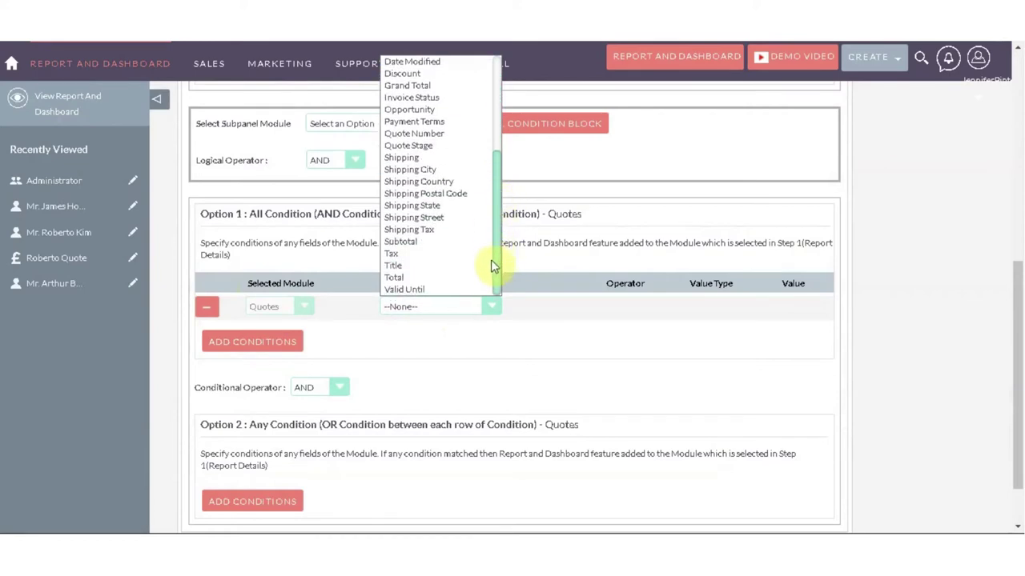
click(420, 266)
click(536, 309)
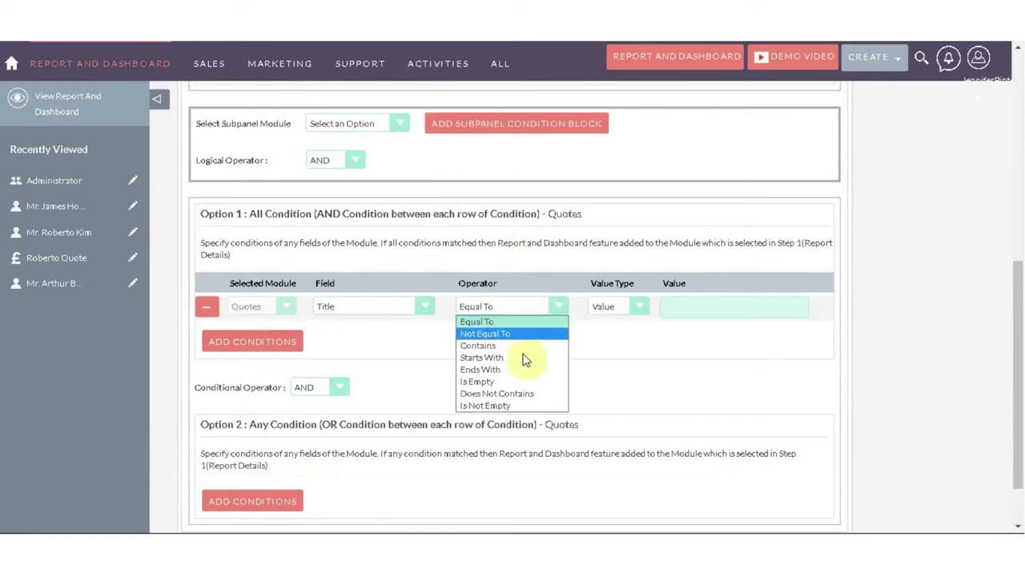
click(504, 406)
scroll(508, 387, up, 10)
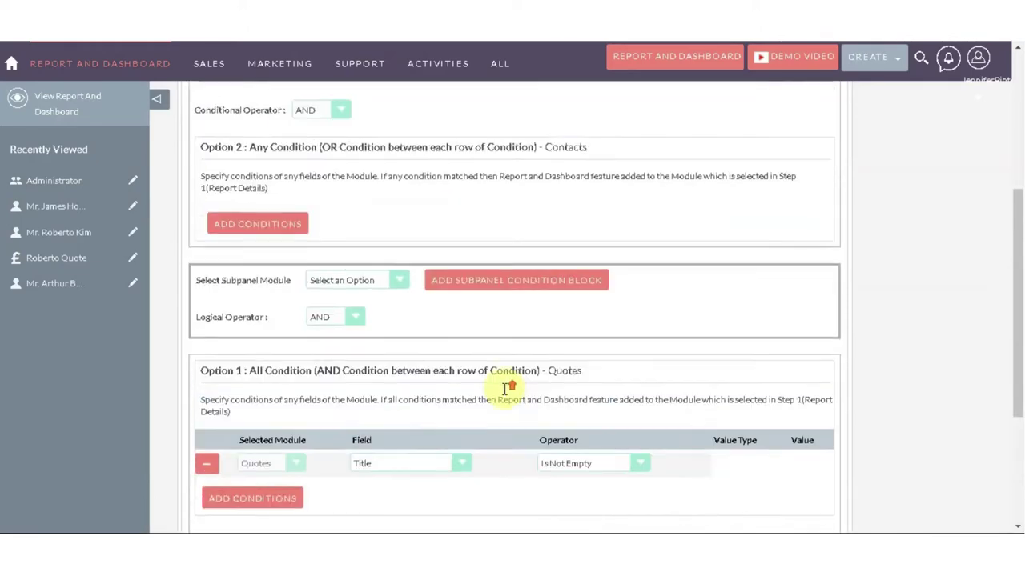
Proceed to the Select Chart stage and review the available chart types and chart settings
click(371, 181)
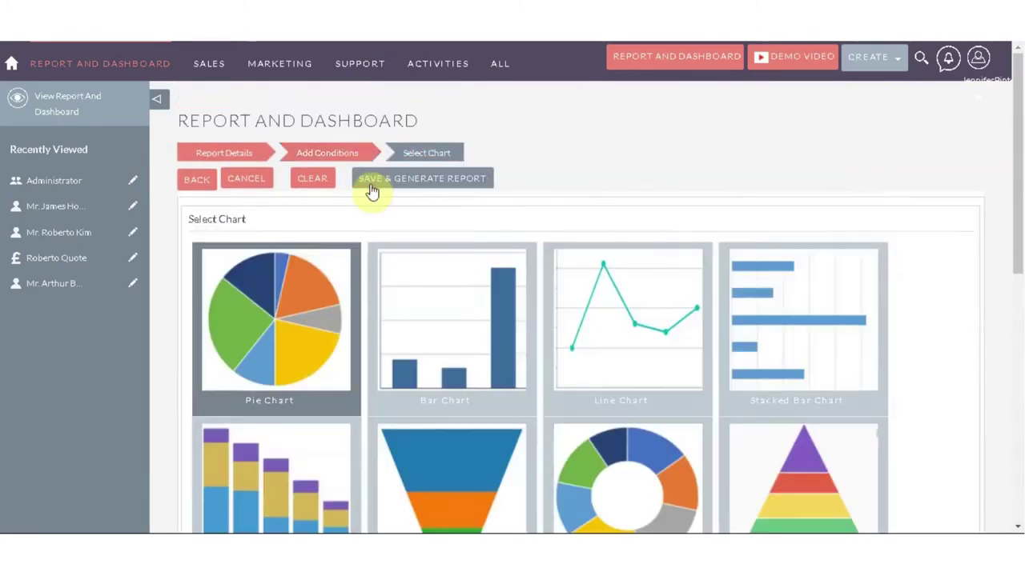
scroll(414, 327, down, 1)
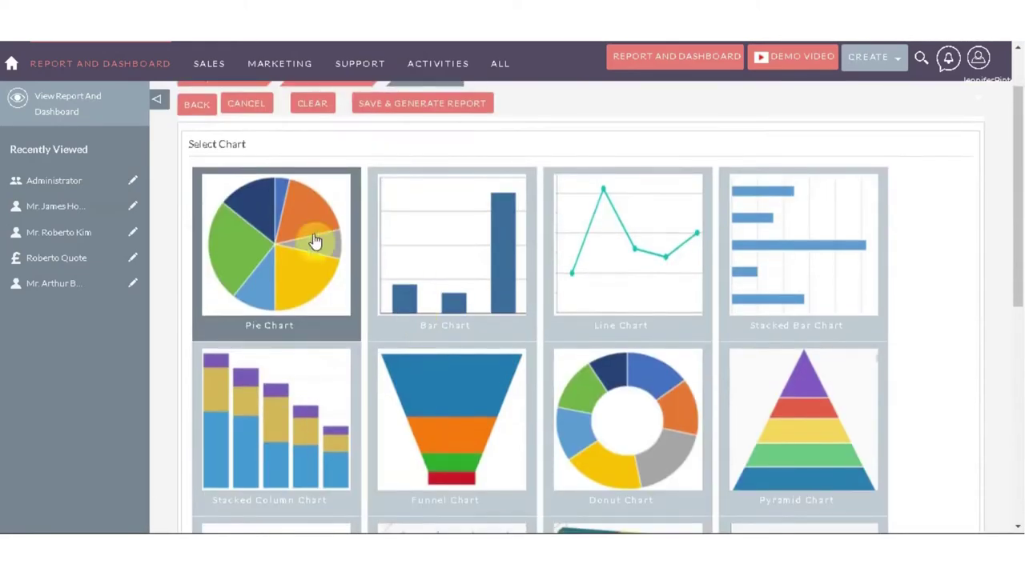
scroll(495, 433, down, 2)
scroll(359, 297, down, 2)
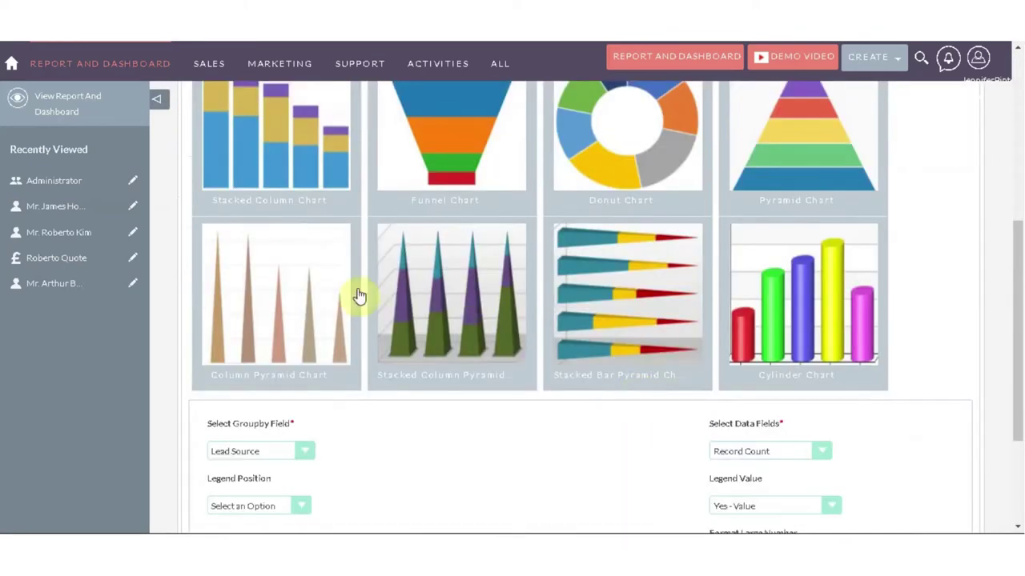
scroll(620, 343, down, 2)
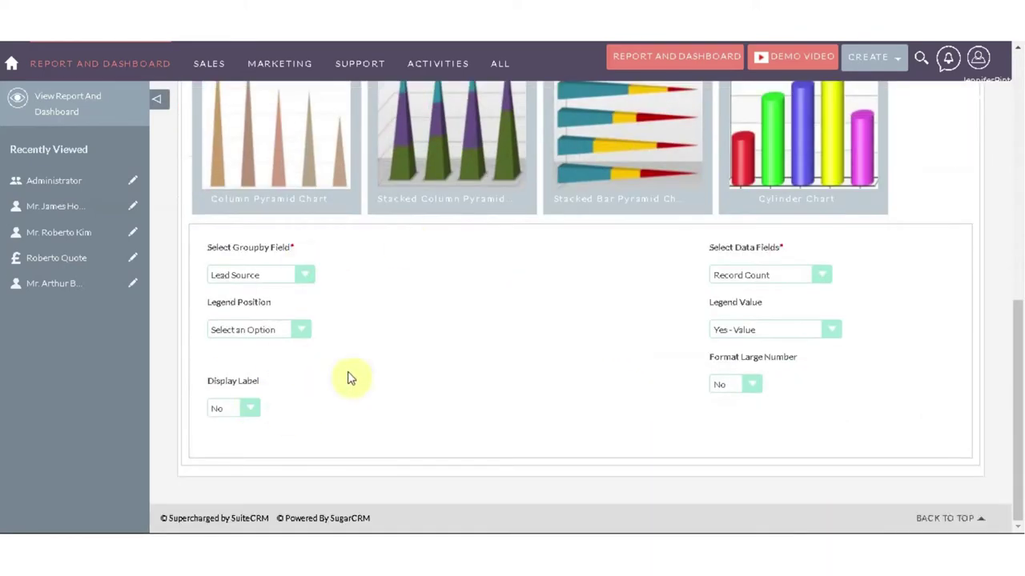
scroll(377, 316, up, 6)
scroll(404, 328, up, 1)
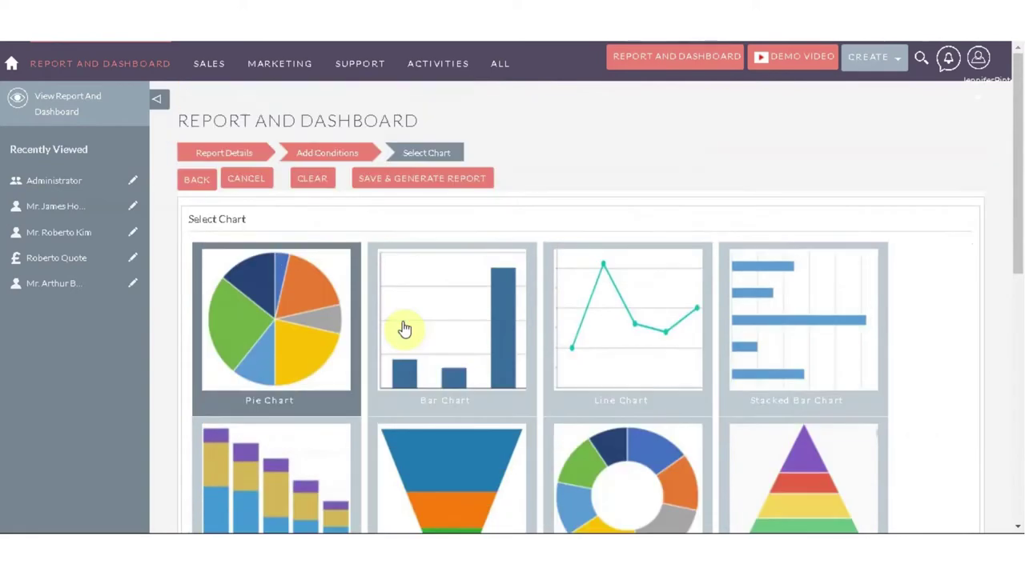
Choose the Pie Chart type for the report and group it by the Contacts field Lead Source
click(460, 304)
click(618, 303)
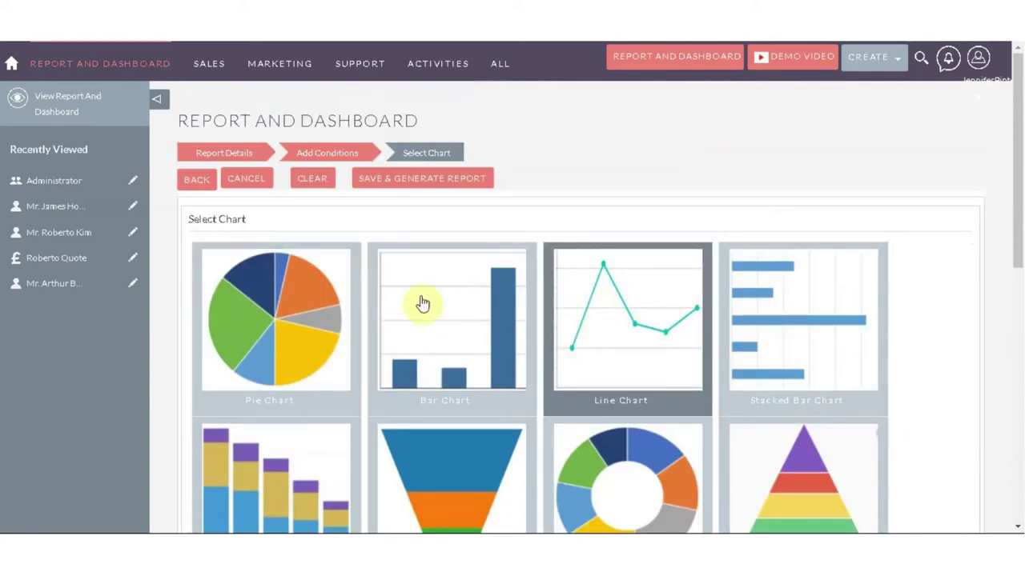
click(303, 305)
scroll(476, 337, down, 1)
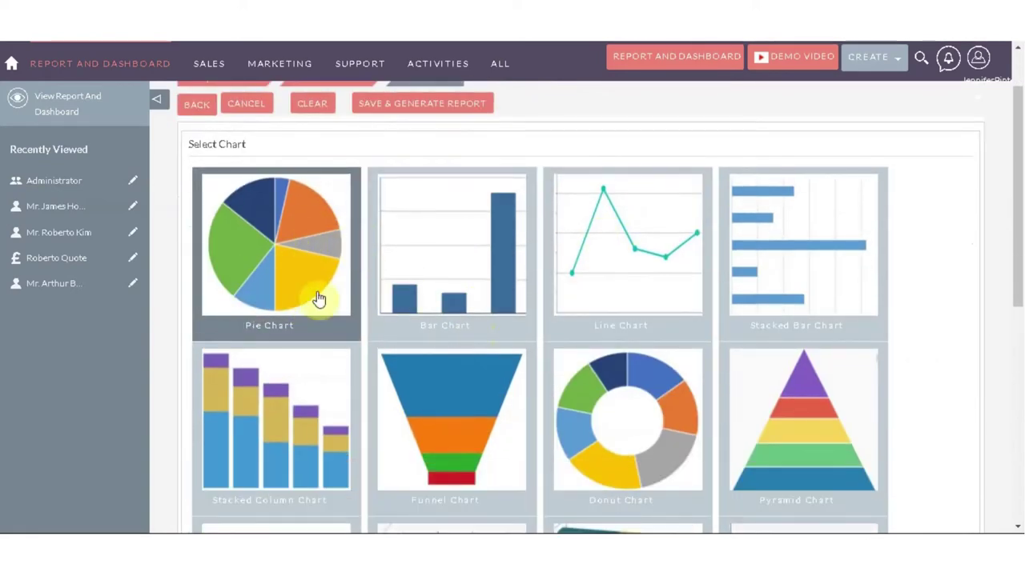
scroll(320, 297, down, 6)
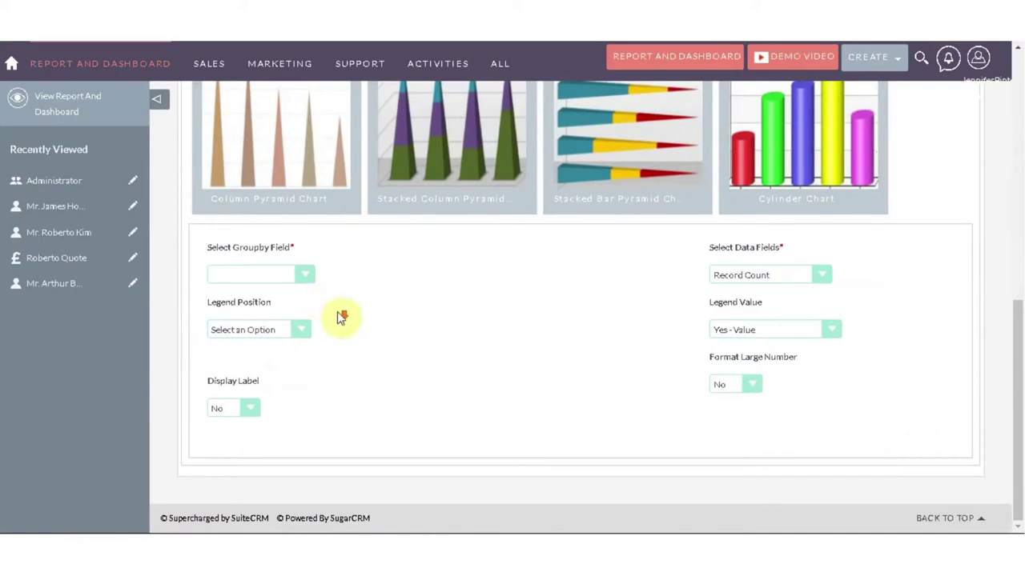
click(293, 278)
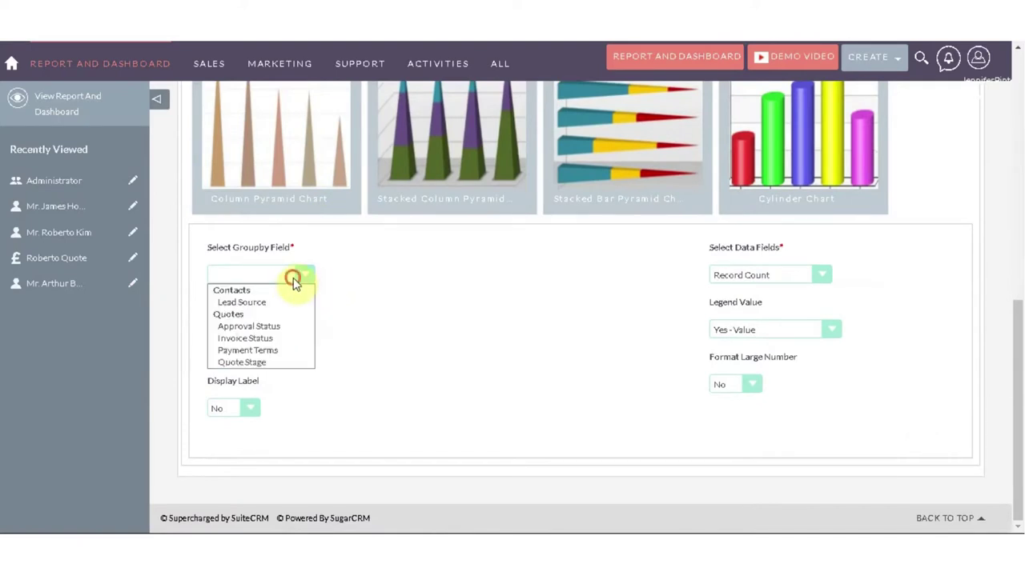
click(232, 309)
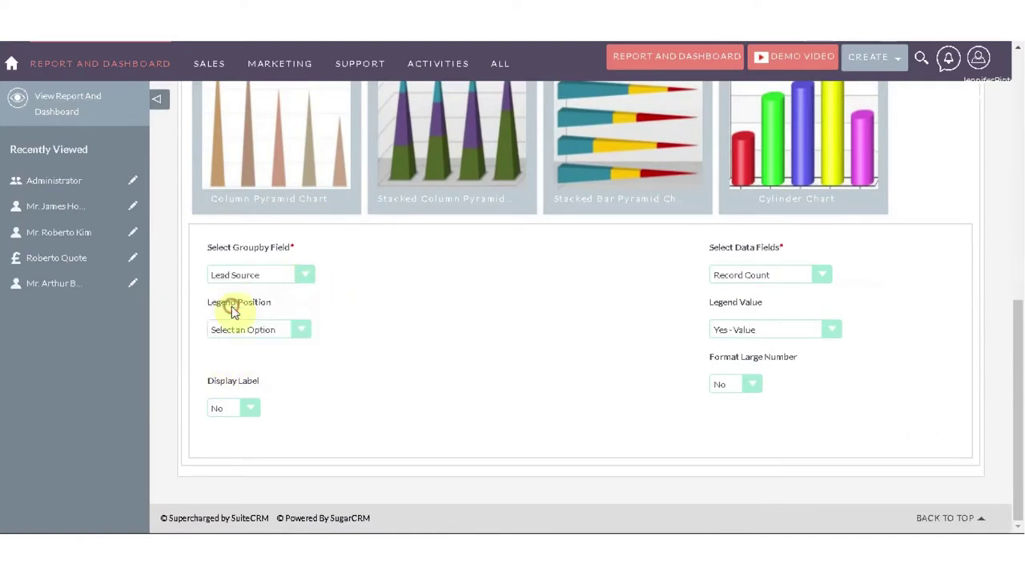
Set the legend position to Left and the legend value to Yes - Value (Percentage), keeping Record Count as the data field
click(245, 331)
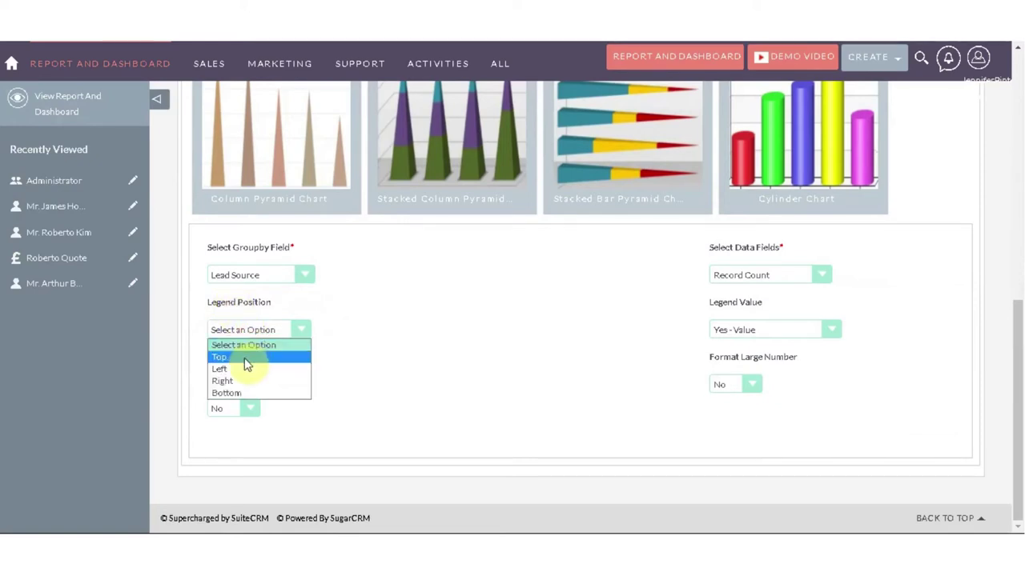
click(244, 373)
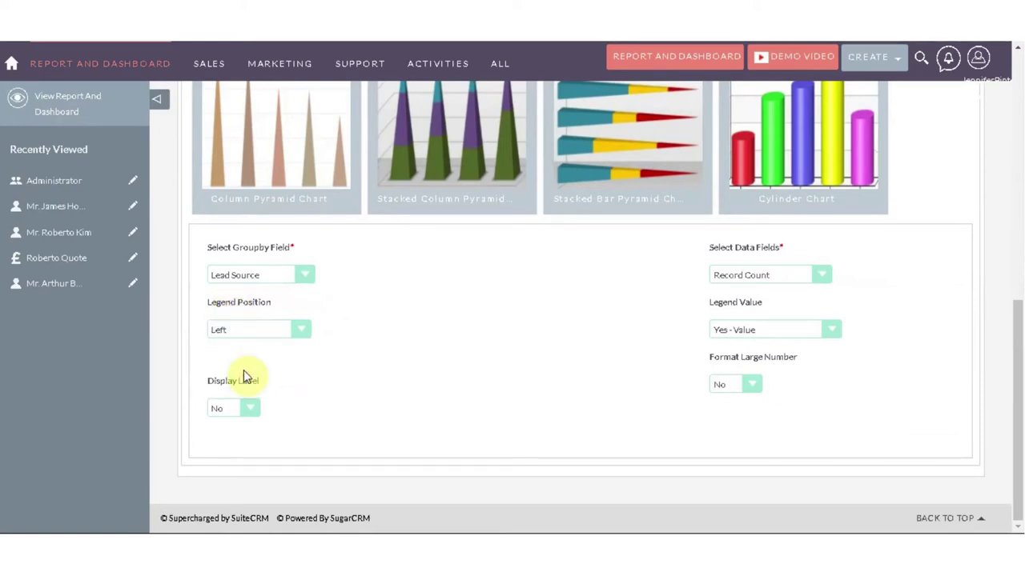
click(759, 277)
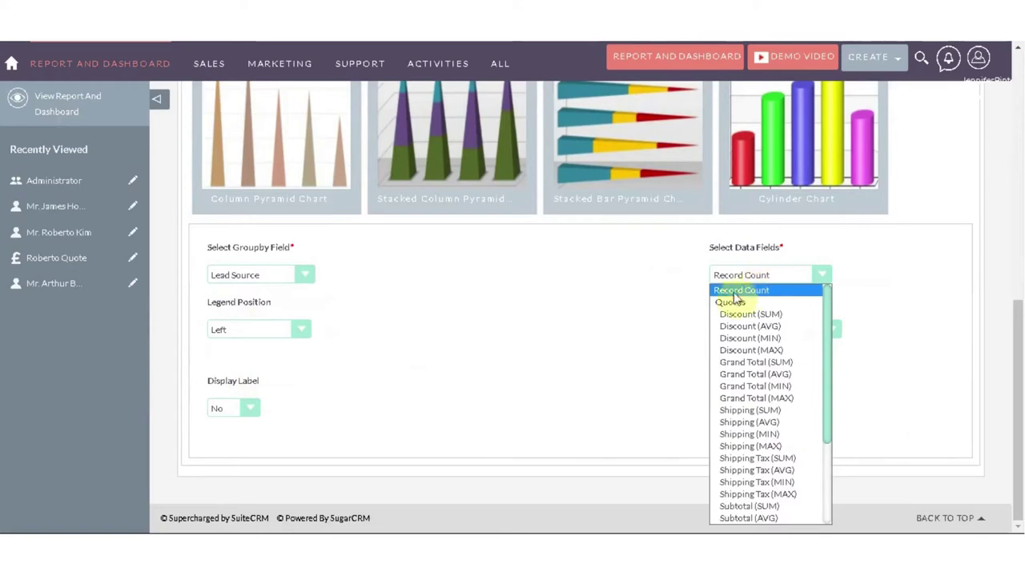
mouse_move(827, 332)
mouse_down()
mouse_move(822, 403)
mouse_move(819, 327)
mouse_up()
click(857, 296)
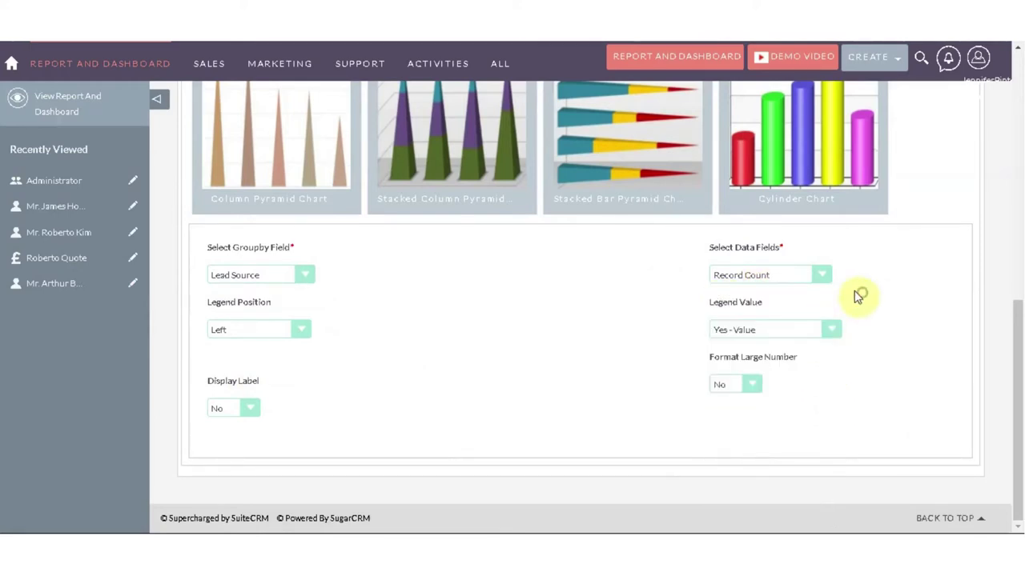
click(756, 343)
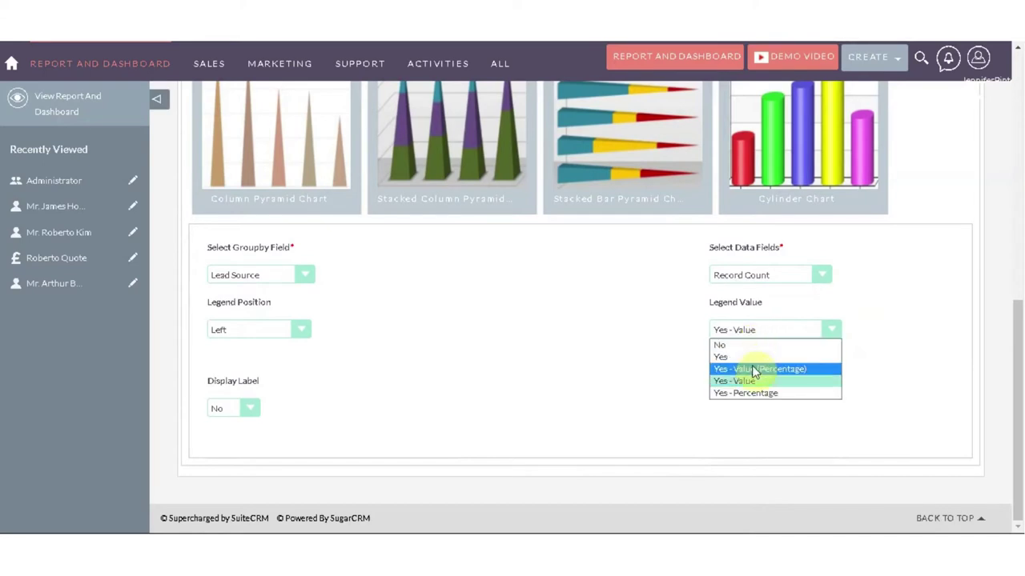
click(750, 368)
Set Display Label to Yes, and save and generate the report
click(239, 409)
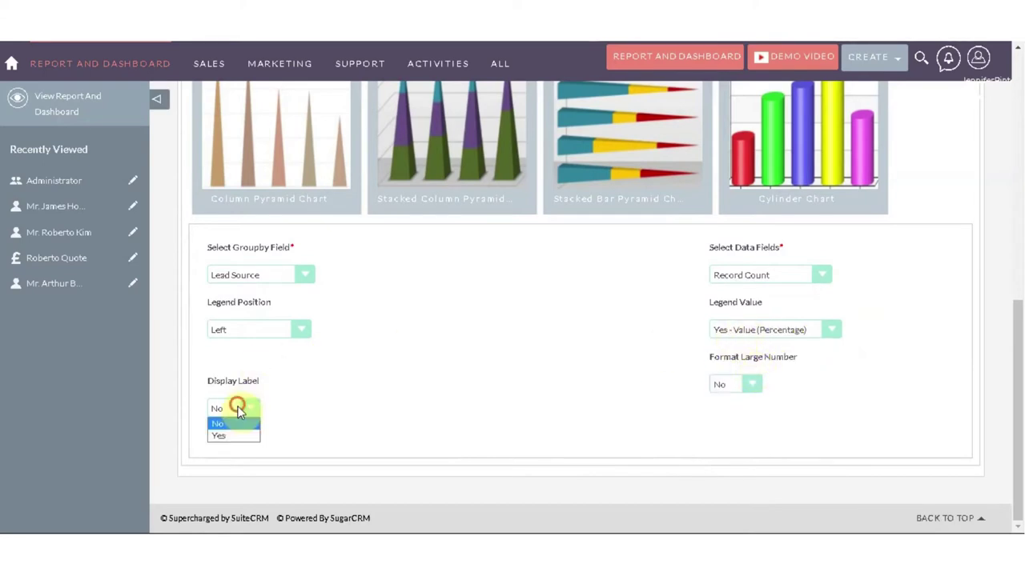
click(237, 435)
scroll(568, 393, up, 7)
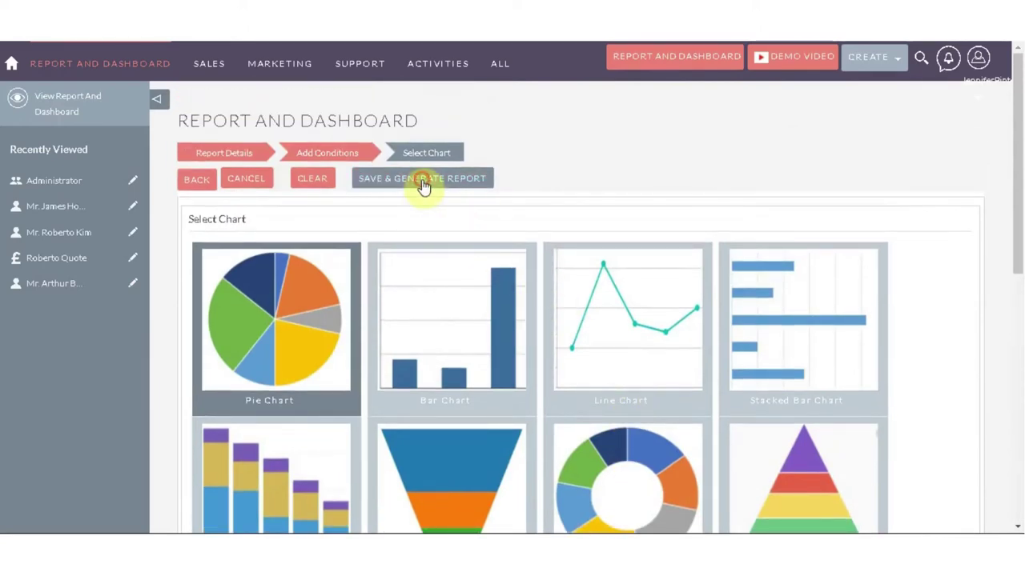
click(424, 184)
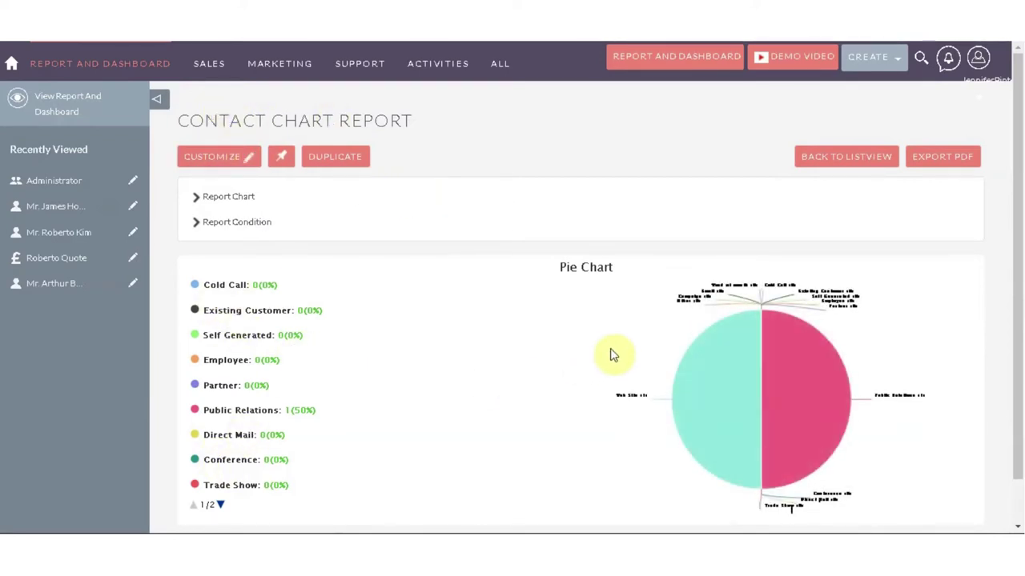
Examine the Public Relations and Web Site slices of the pie chart and page through its legend
mouse_move(777, 351)
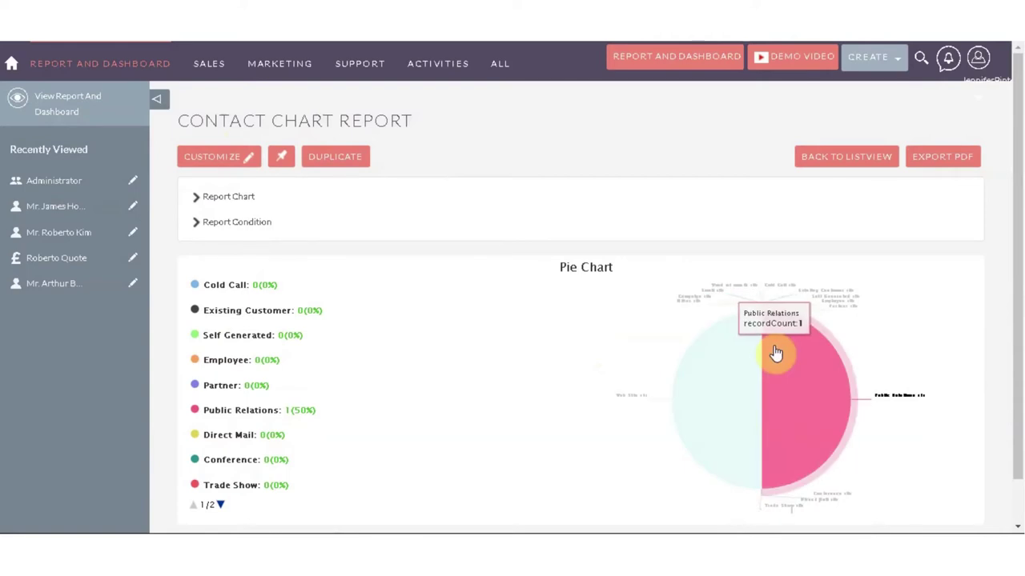
mouse_move(738, 363)
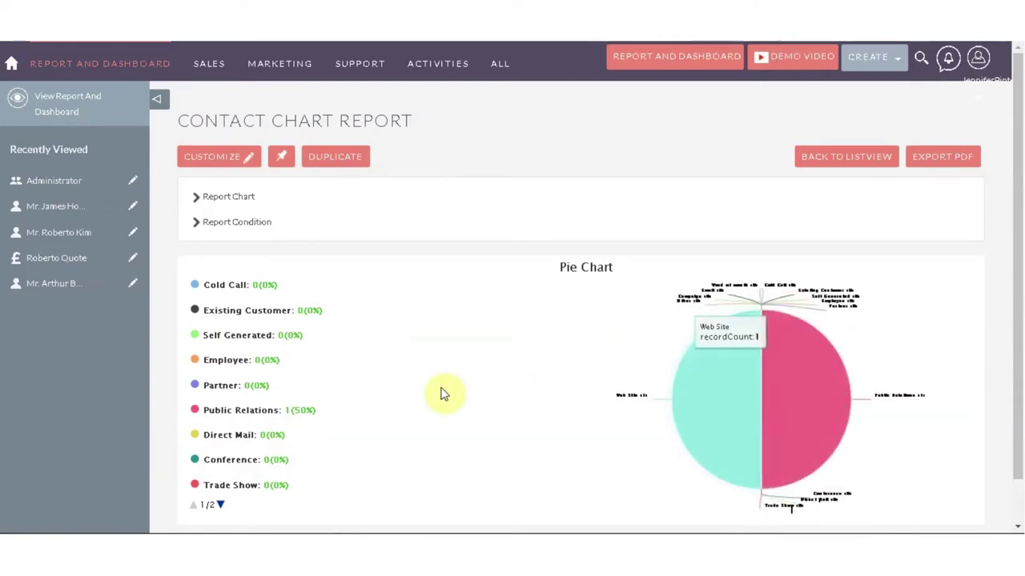
scroll(444, 390, down, 1)
click(219, 457)
click(191, 457)
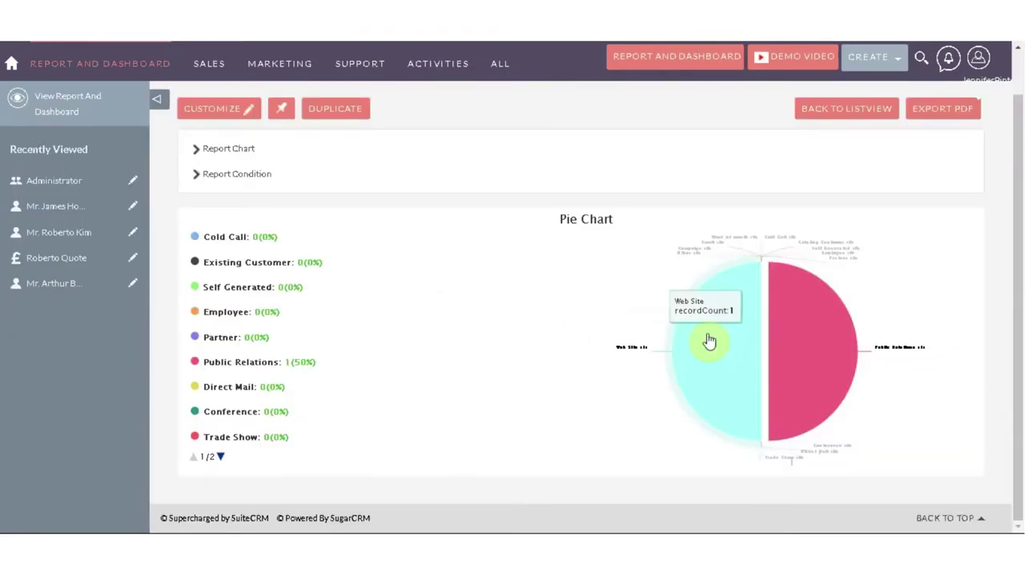
Expand the report's chart settings with their advanced options and review the Sort By and Order choices
scroll(478, 236, up, 1)
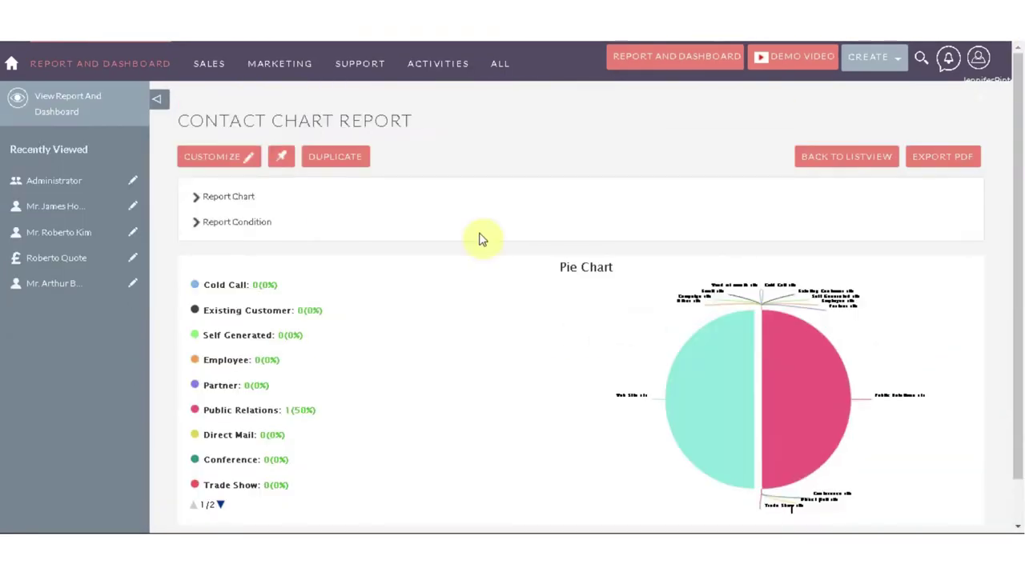
click(224, 197)
click(801, 275)
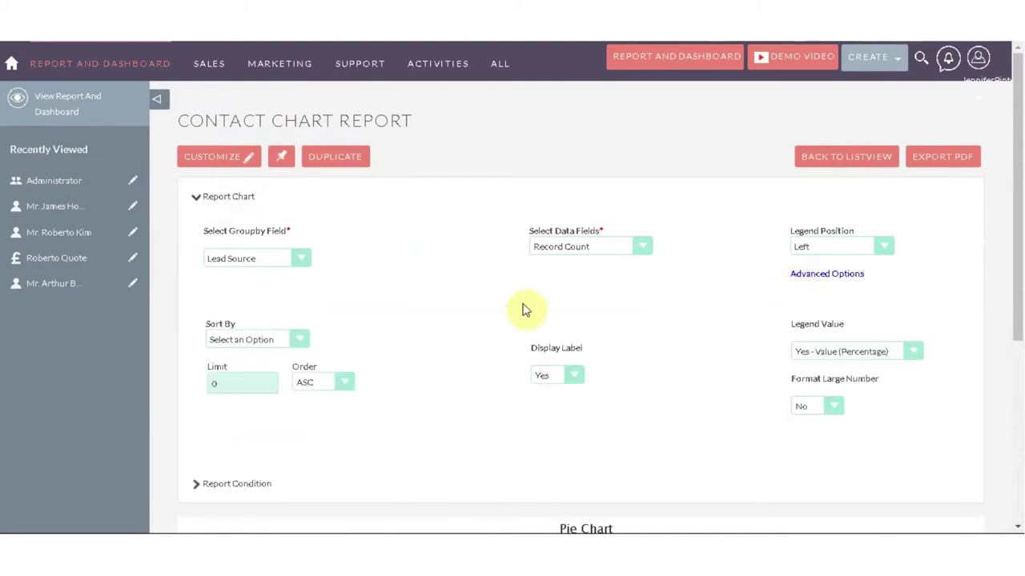
scroll(525, 309, down, 1)
scroll(374, 283, down, 1)
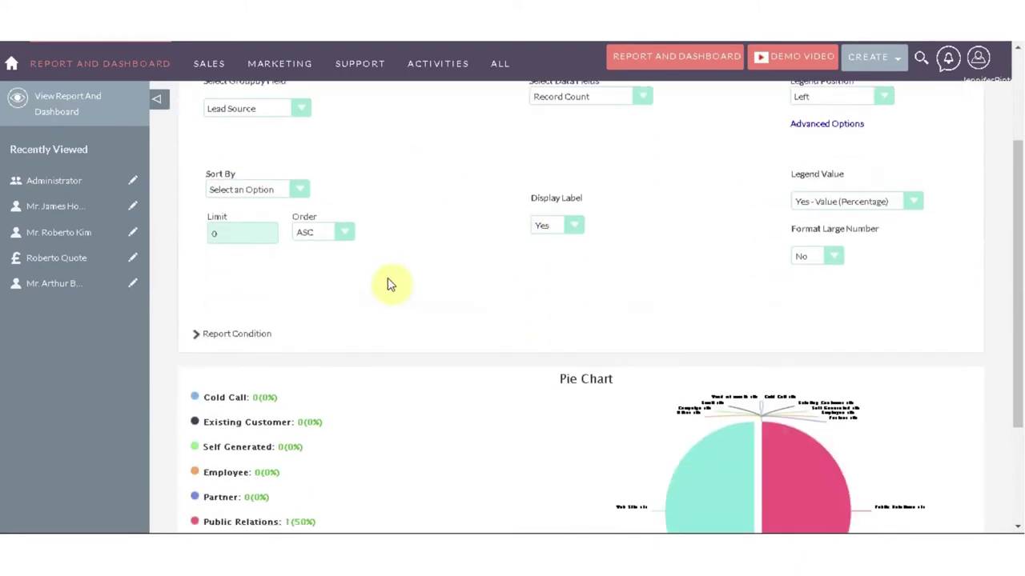
click(249, 190)
click(269, 190)
click(342, 238)
scroll(772, 251, up, 1)
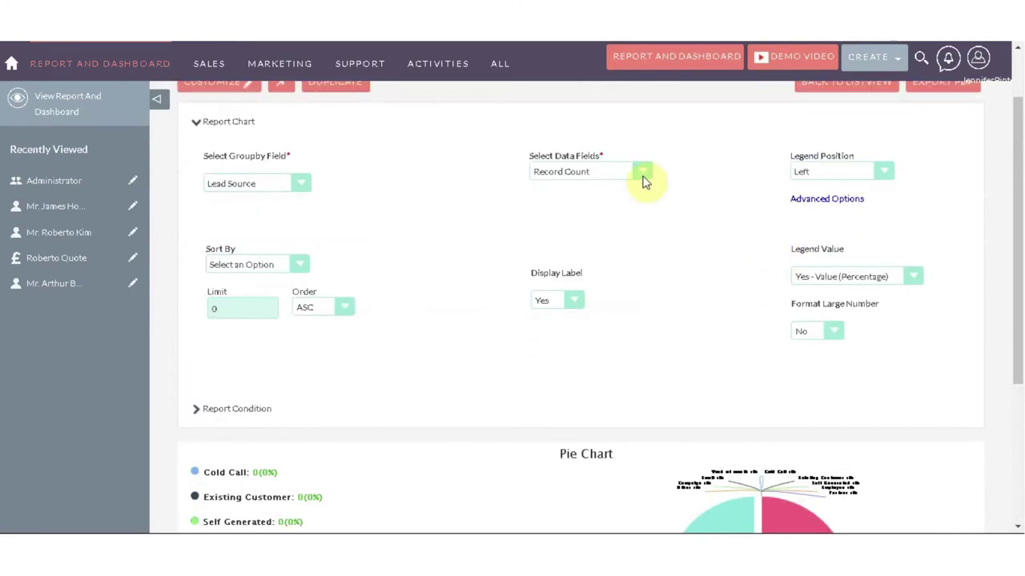
Change the report's group-by field to Quote Stage, and save and generate the report
click(293, 183)
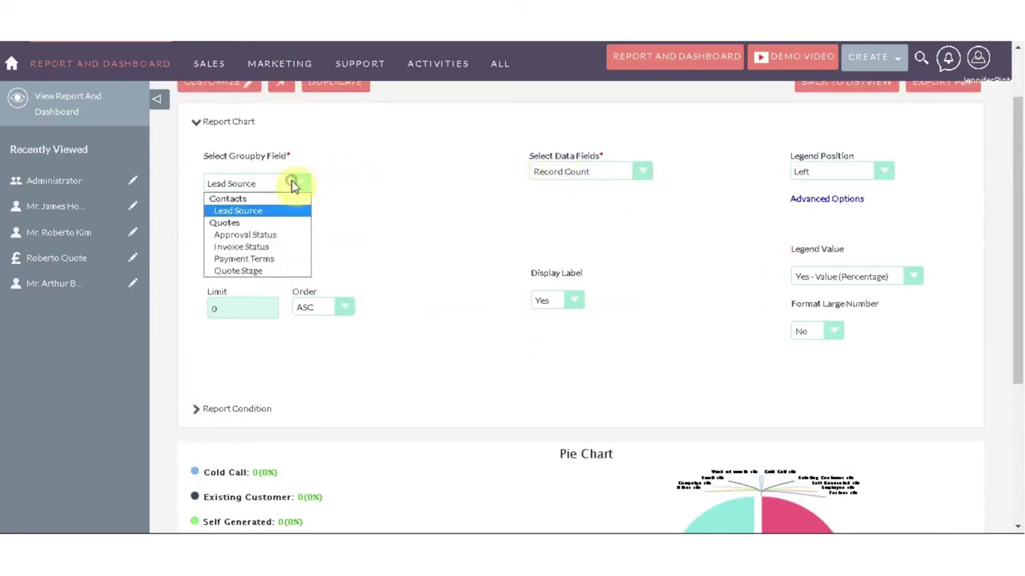
click(232, 272)
scroll(389, 249, down, 1)
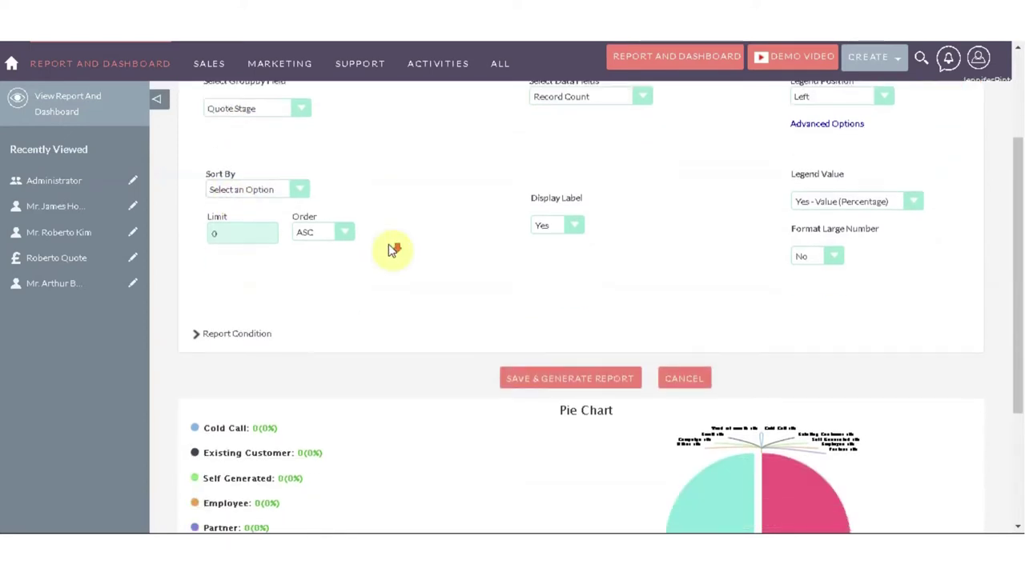
scroll(390, 252, down, 1)
click(556, 305)
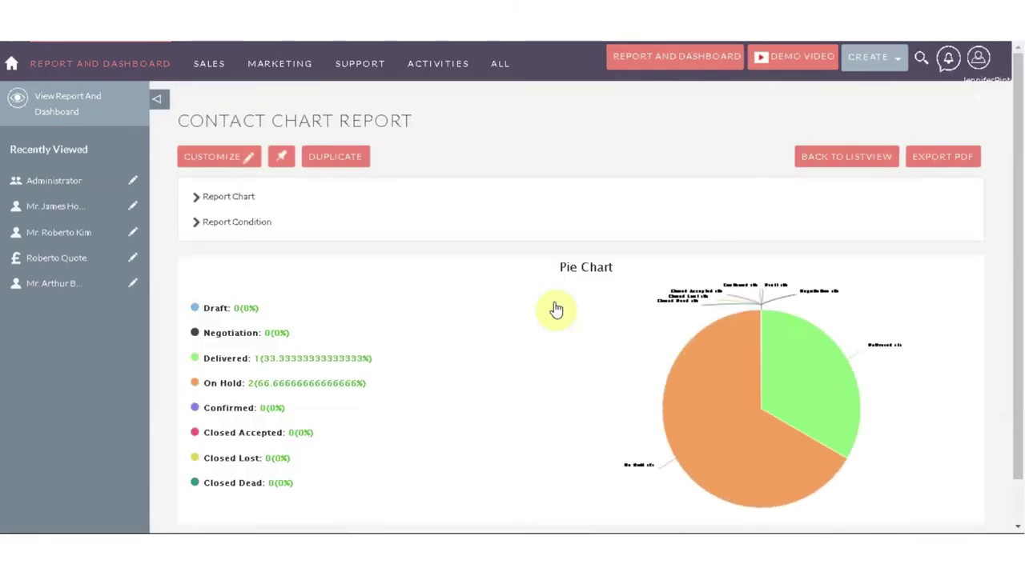
Examine the record counts of the Delivered and On Hold slices in the regenerated pie chart
scroll(557, 310, down, 1)
mouse_move(802, 293)
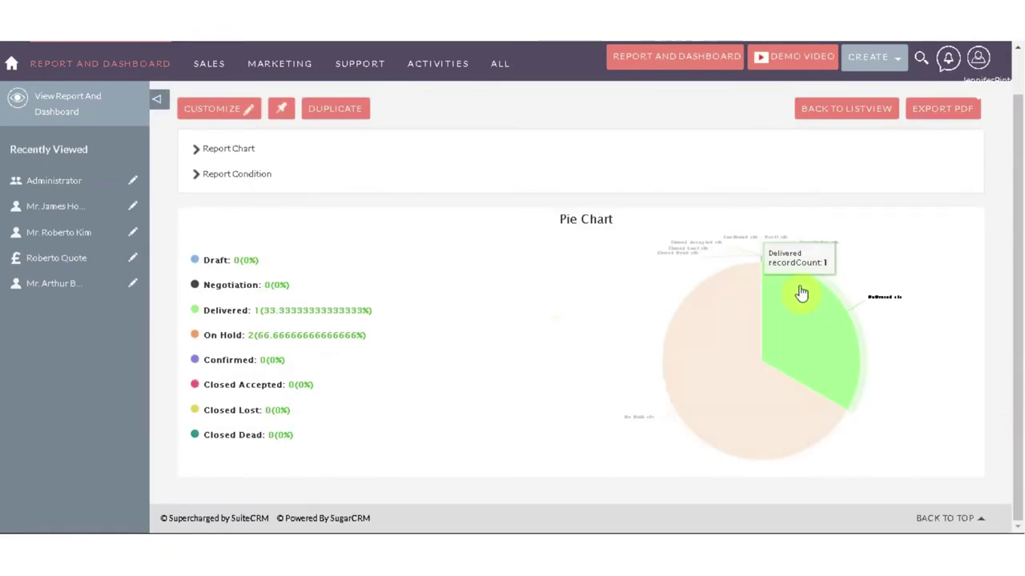
mouse_move(723, 366)
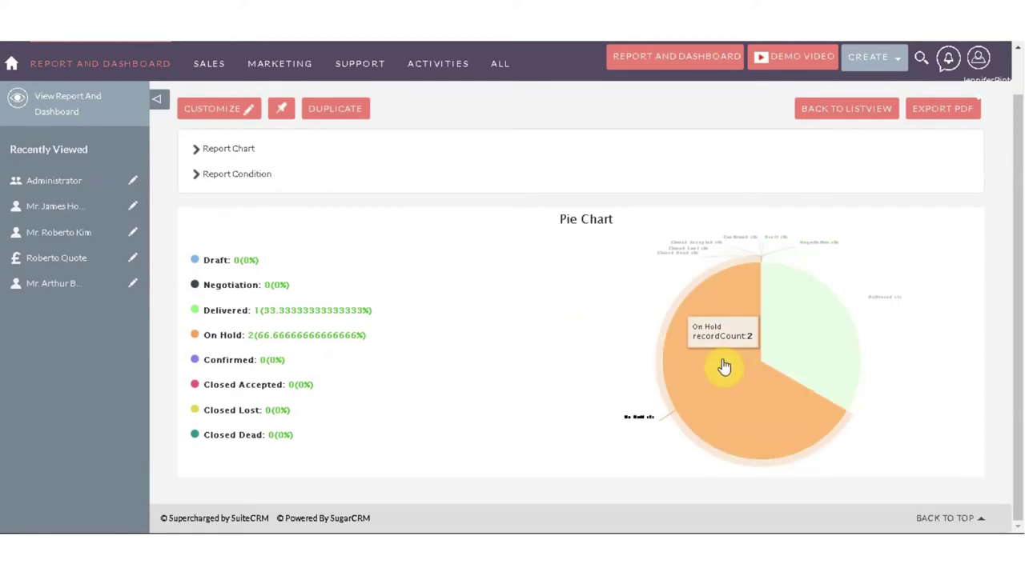
mouse_move(793, 356)
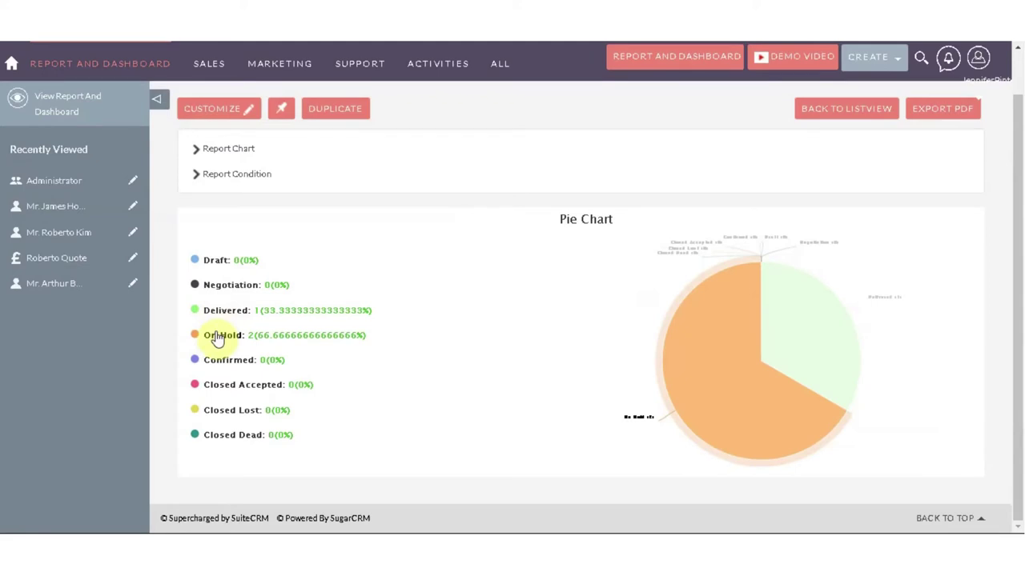
Drill into the Delivered slice, open its contact record, and check the related-record subpanels
click(792, 336)
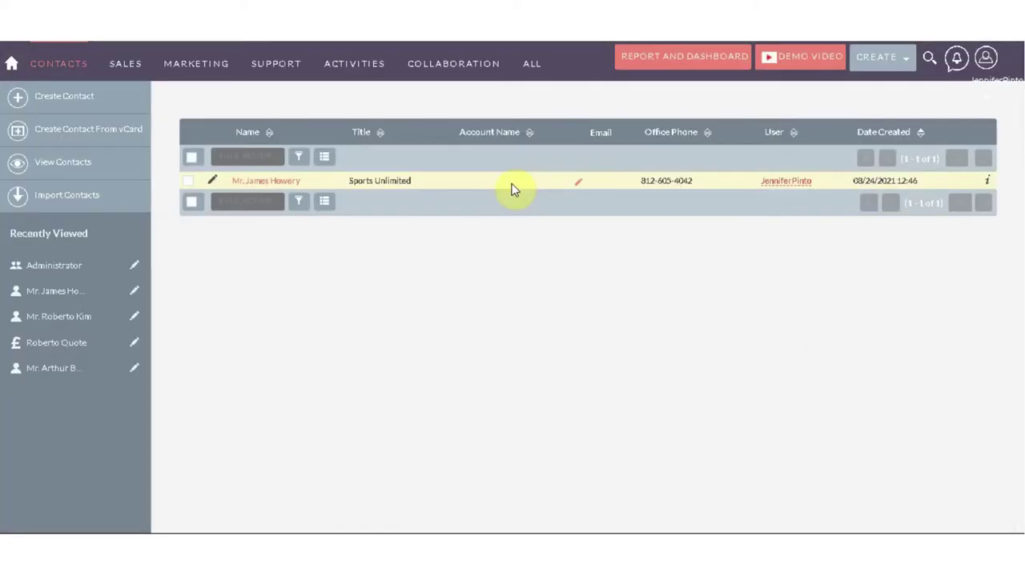
click(279, 183)
scroll(526, 304, down, 5)
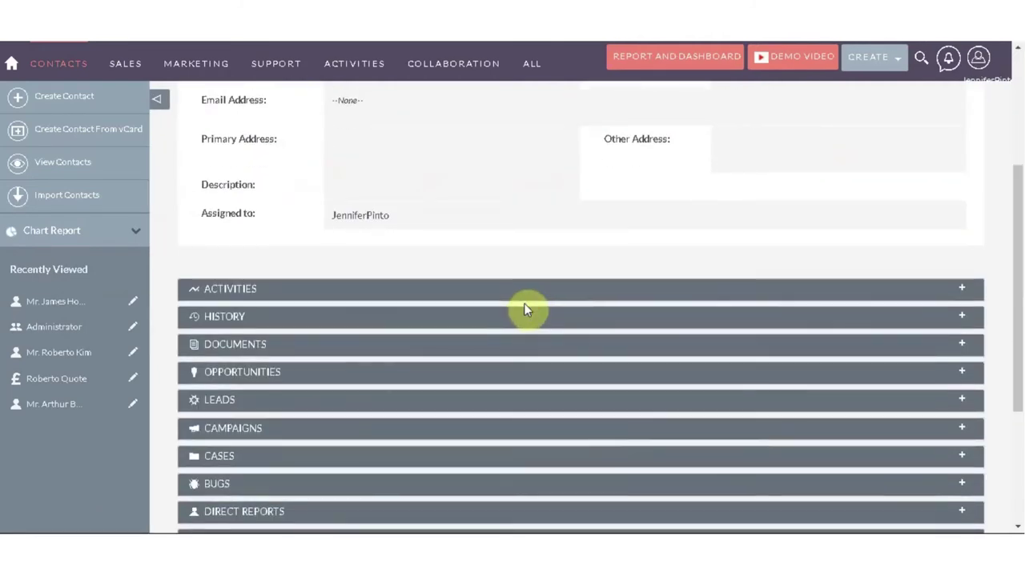
scroll(305, 400, down, 2)
click(276, 392)
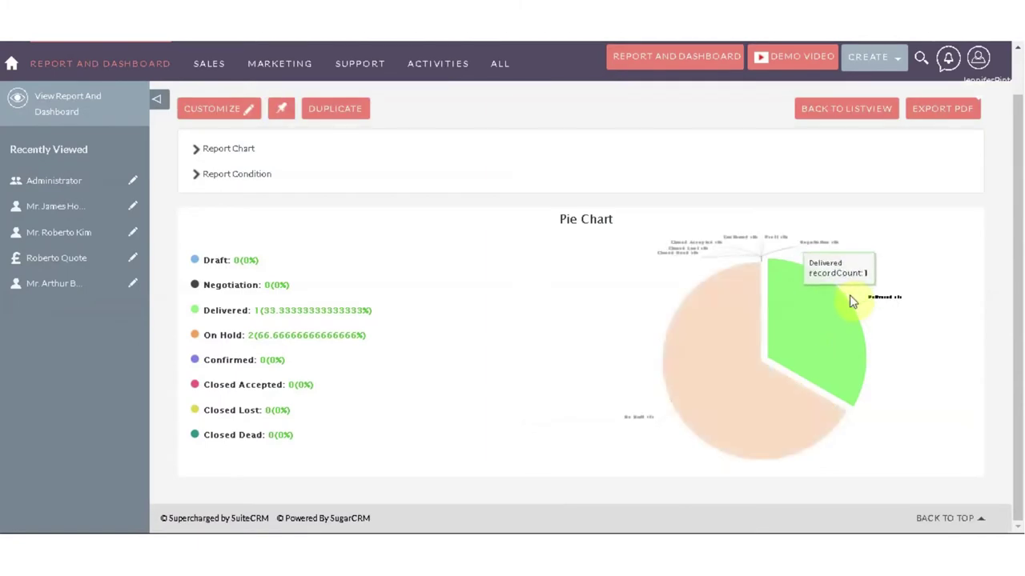
Drill into the On Hold slice of the pie chart and check the quotes related to its contact record
mouse_move(737, 373)
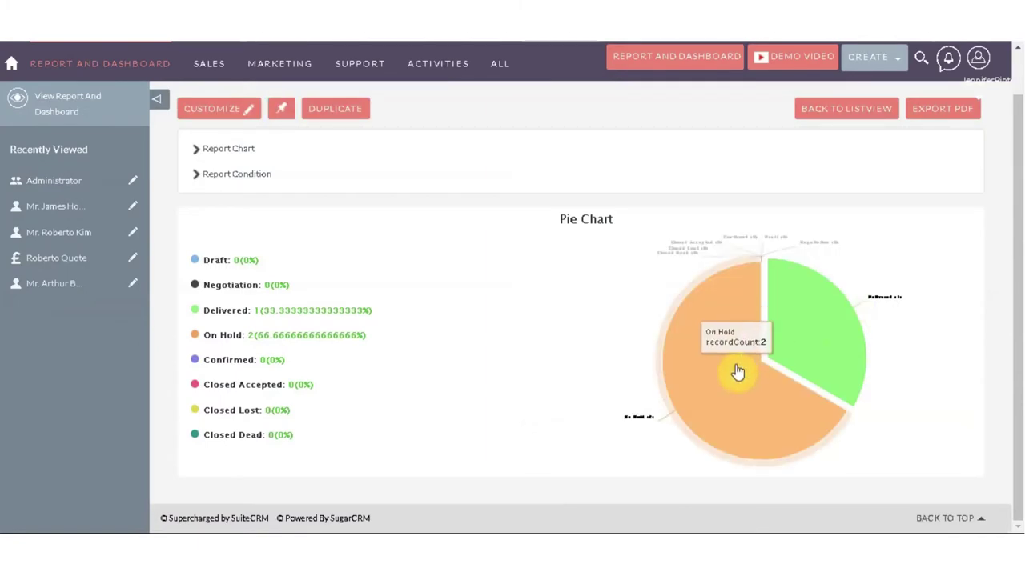
mouse_move(322, 55)
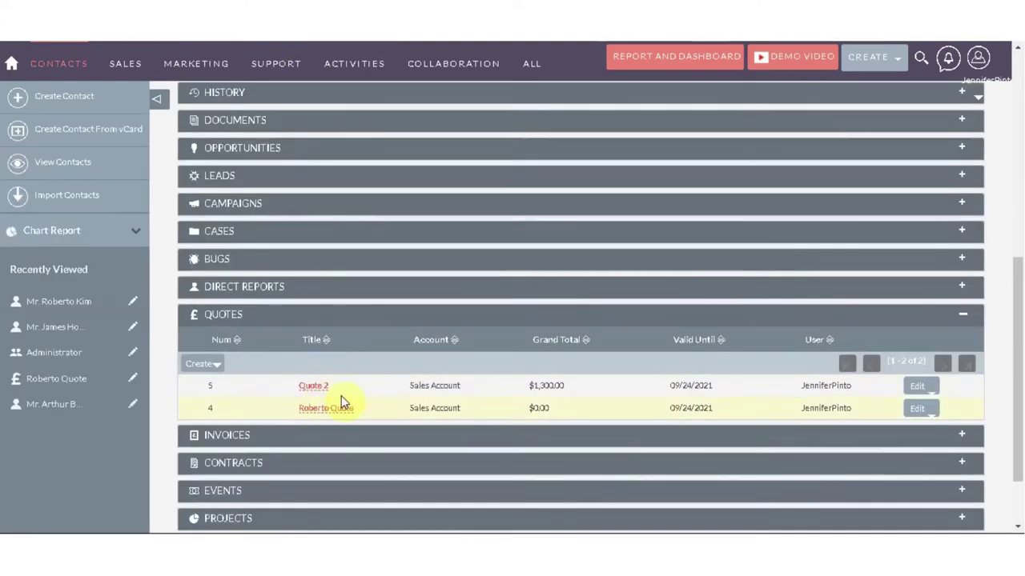
mouse_move(197, 46)
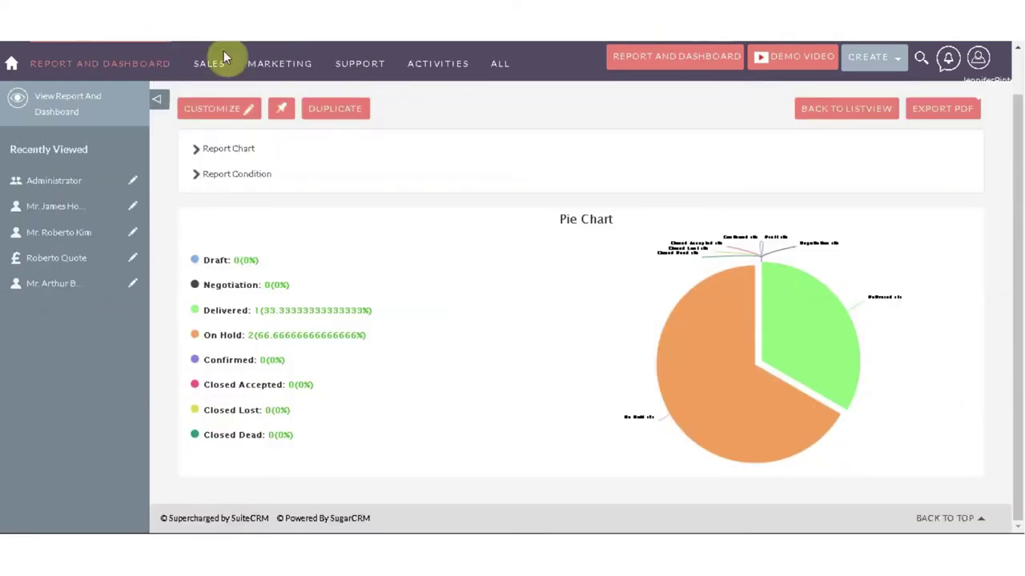
Change the chart report's data field to Grand Total (MAX), and save and generate the report
scroll(526, 245, up, 1)
click(224, 199)
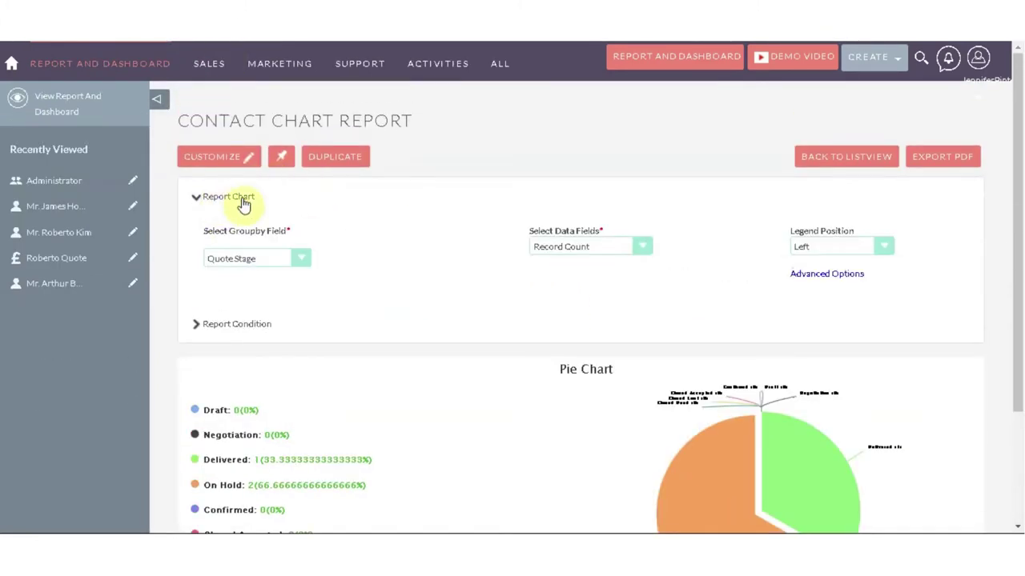
click(598, 246)
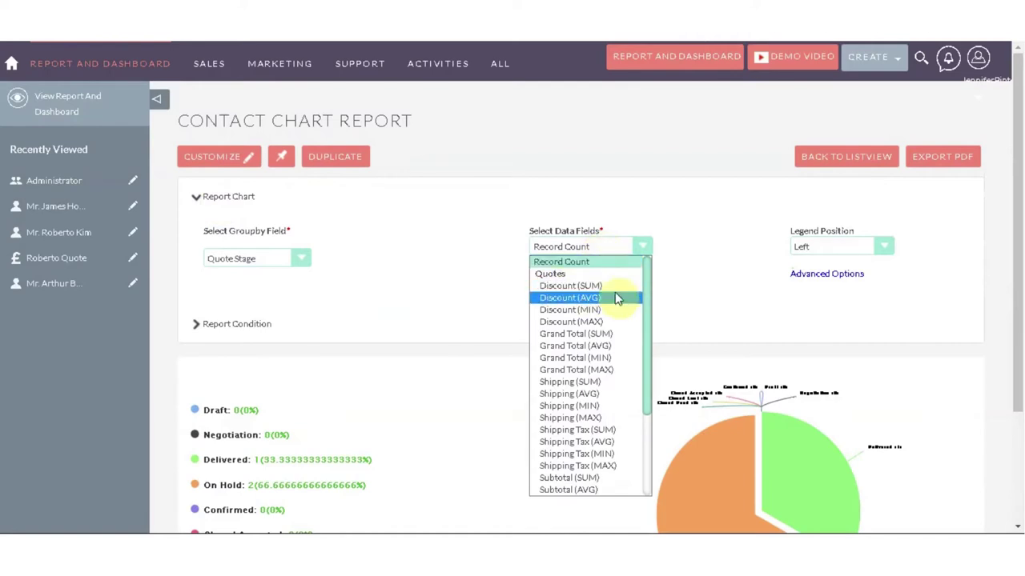
drag(646, 304, 631, 328)
click(570, 339)
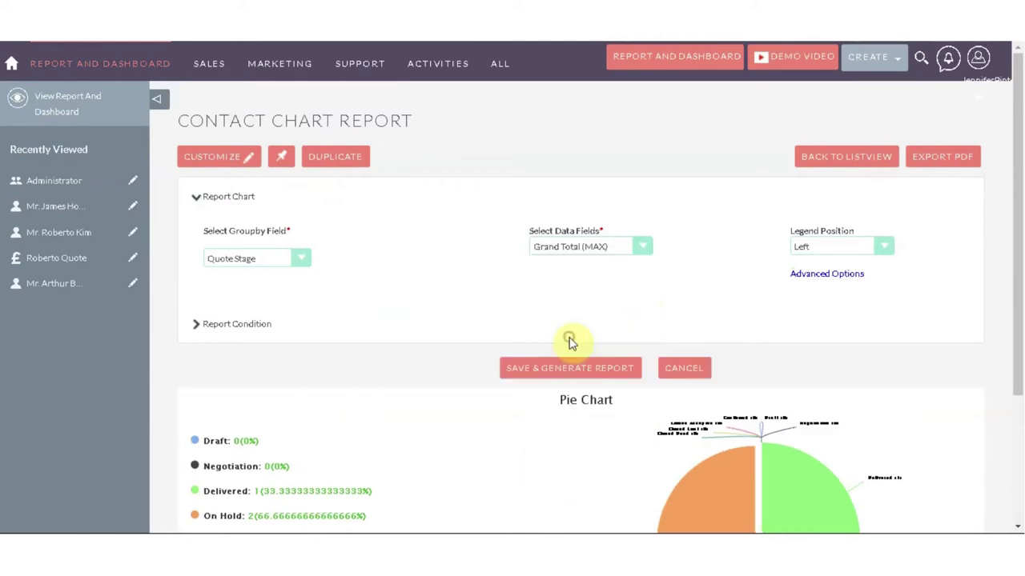
click(531, 368)
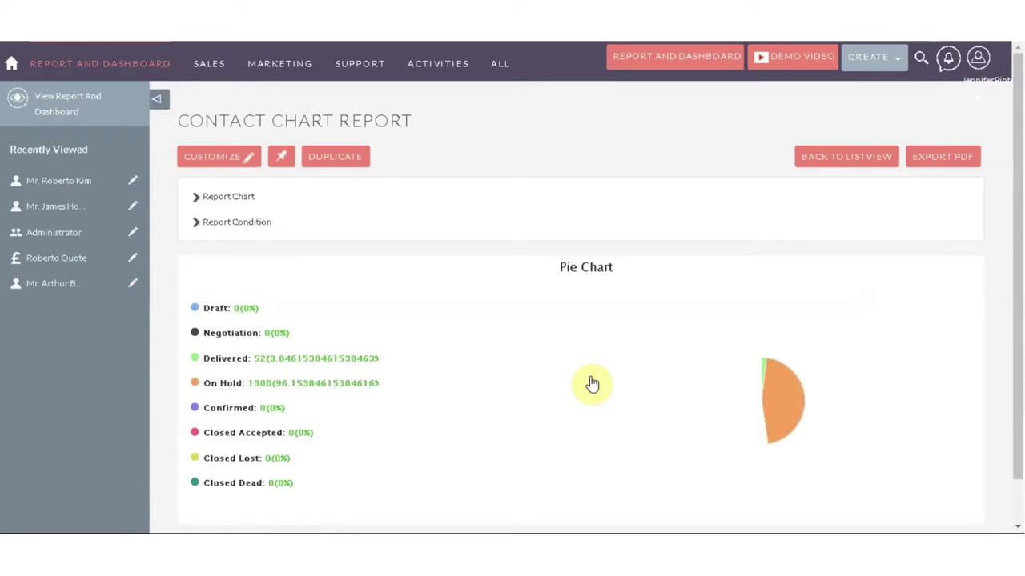
Examine the Grand Total (MAX) values of the Delivered and On Hold slices in the regenerated pie chart
scroll(593, 384, down, 1)
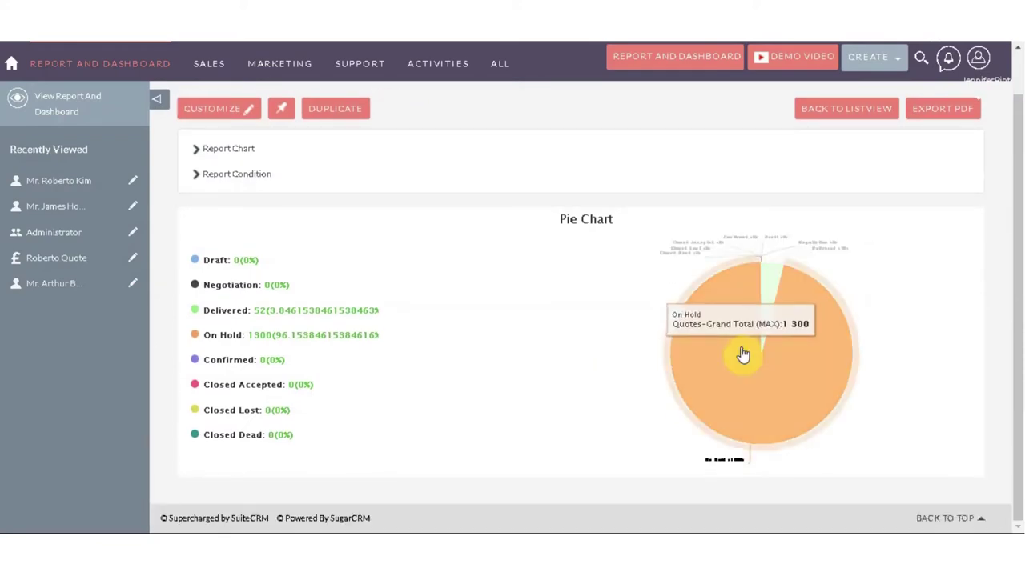
mouse_move(769, 283)
mouse_move(709, 340)
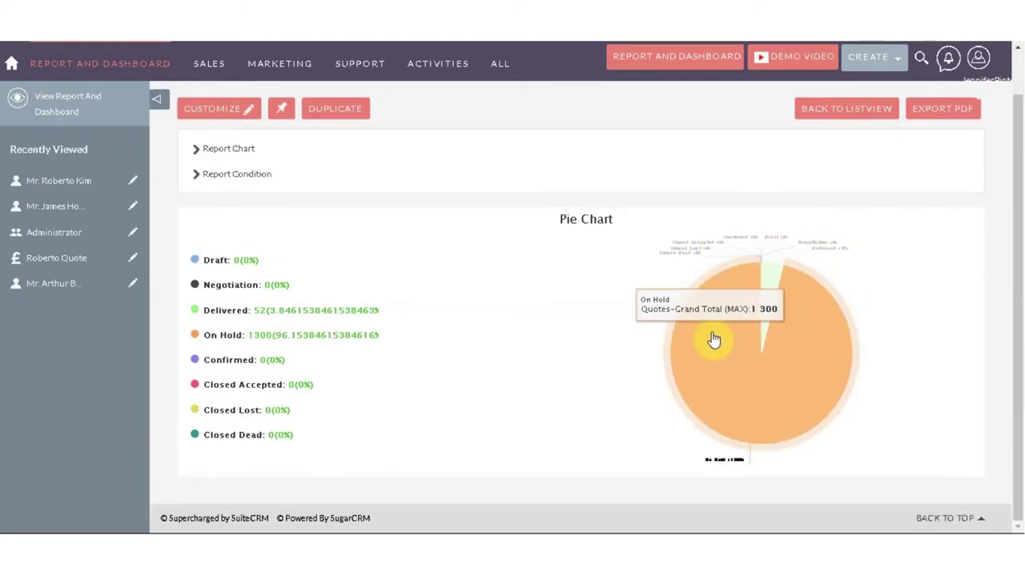
Drill into the On Hold slice, open its contact record, and compare the grand totals of the related quotes with the chart
click(715, 339)
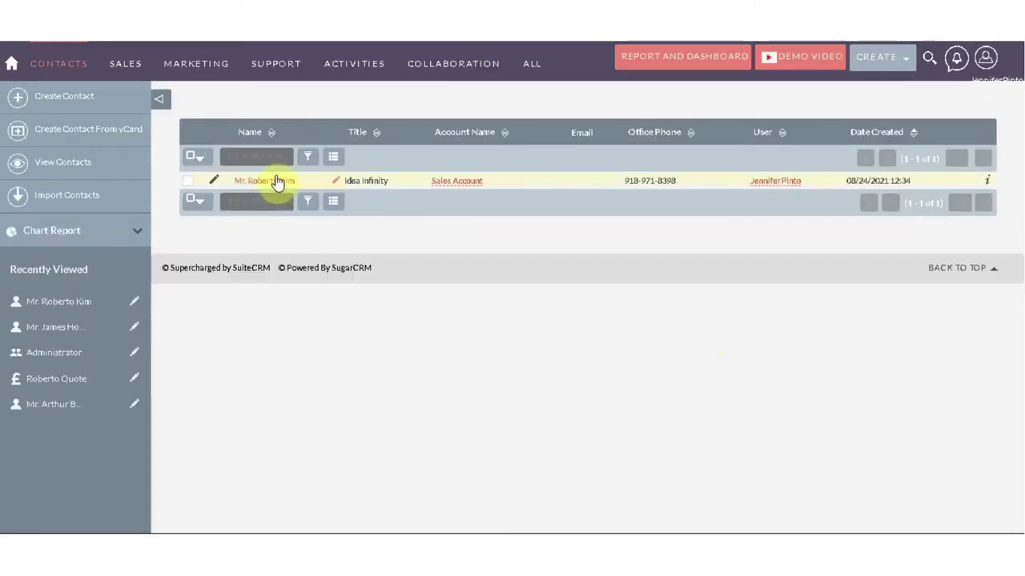
click(271, 182)
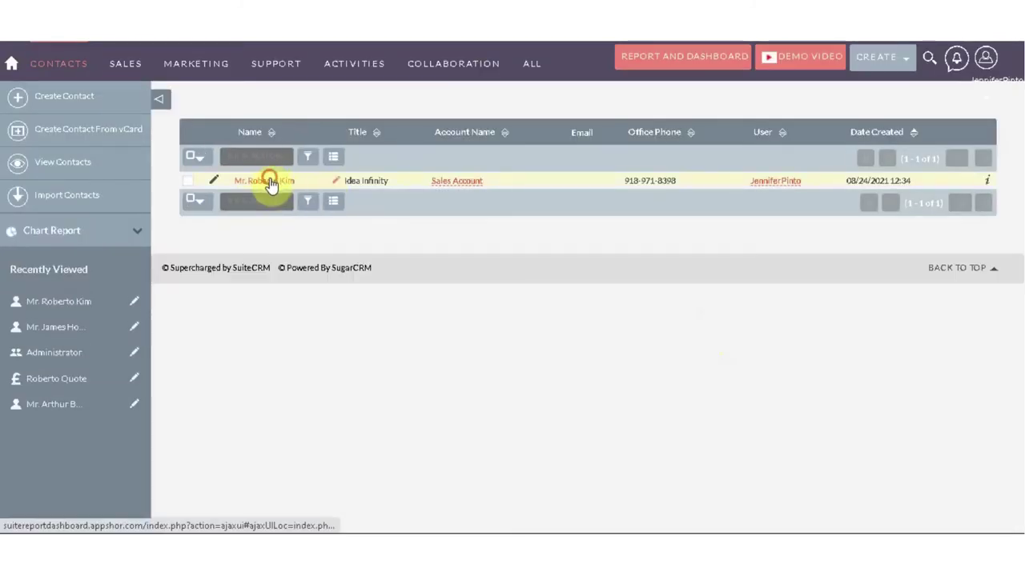
scroll(379, 296, down, 5)
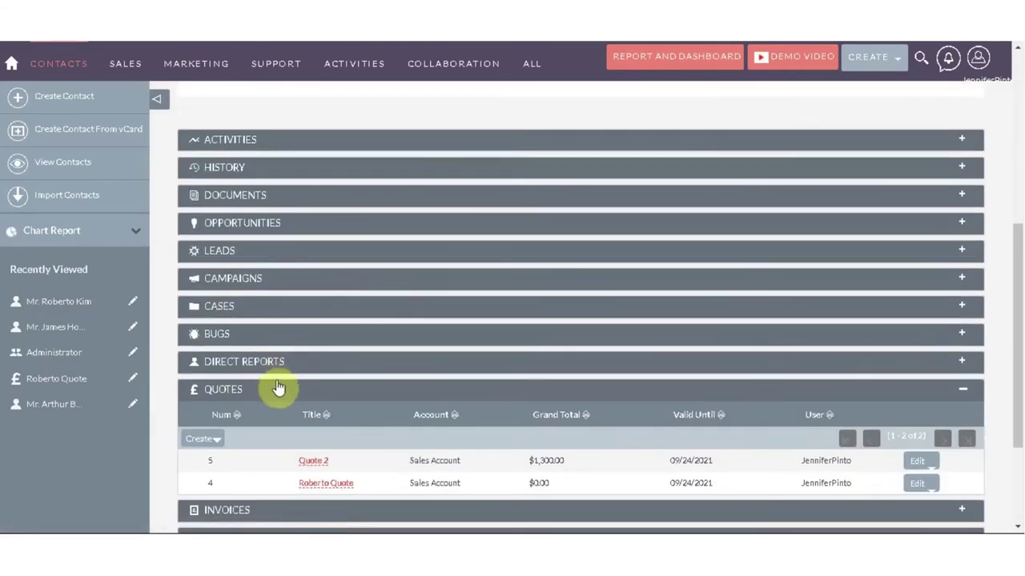
scroll(288, 388, down, 3)
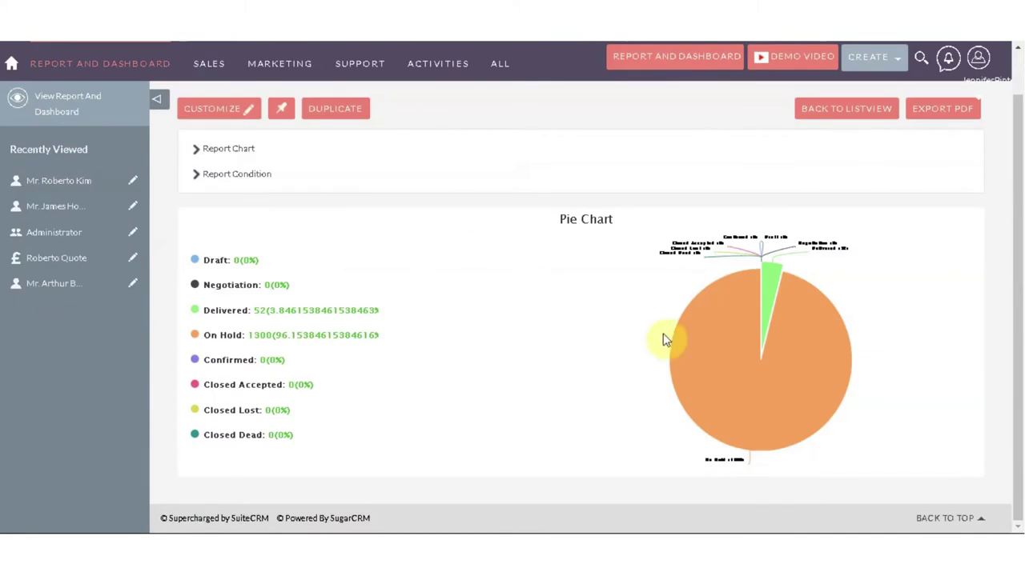
mouse_move(709, 359)
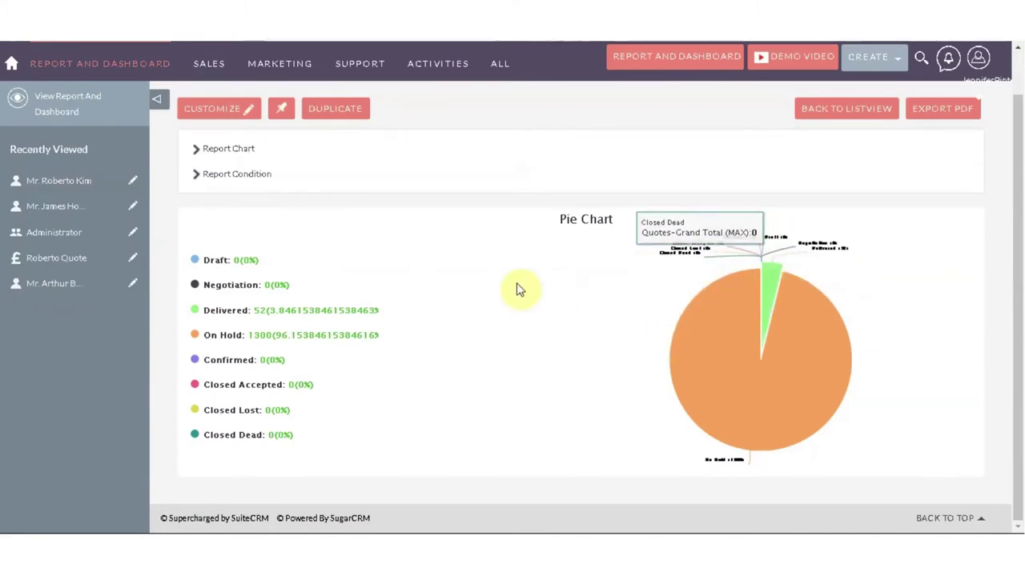
Export the Contact Chart Report as a PDF and open the downloaded file to review its legend and pie chart
scroll(618, 360, up, 1)
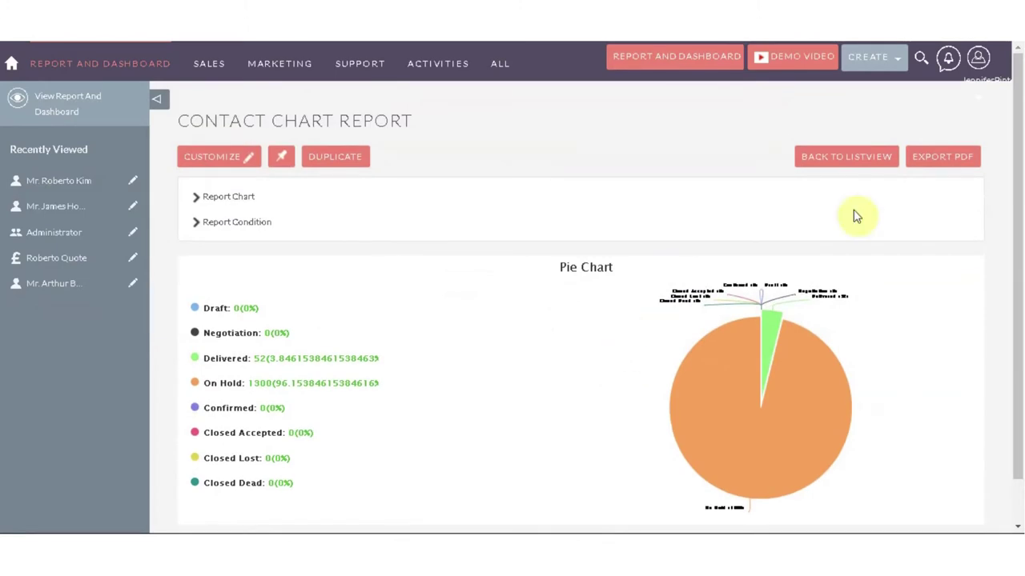
click(943, 164)
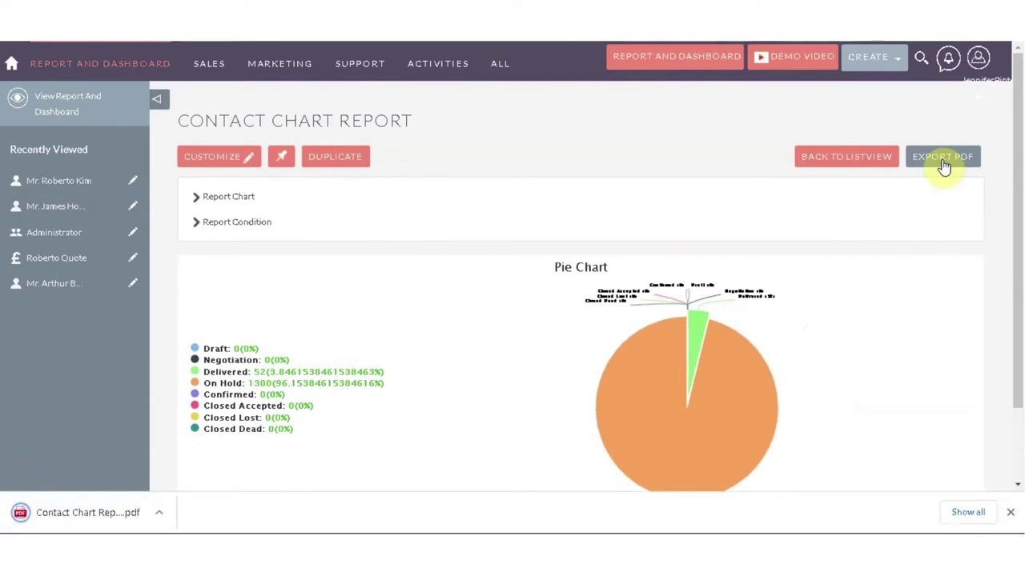
click(68, 514)
scroll(774, 288, down, 3)
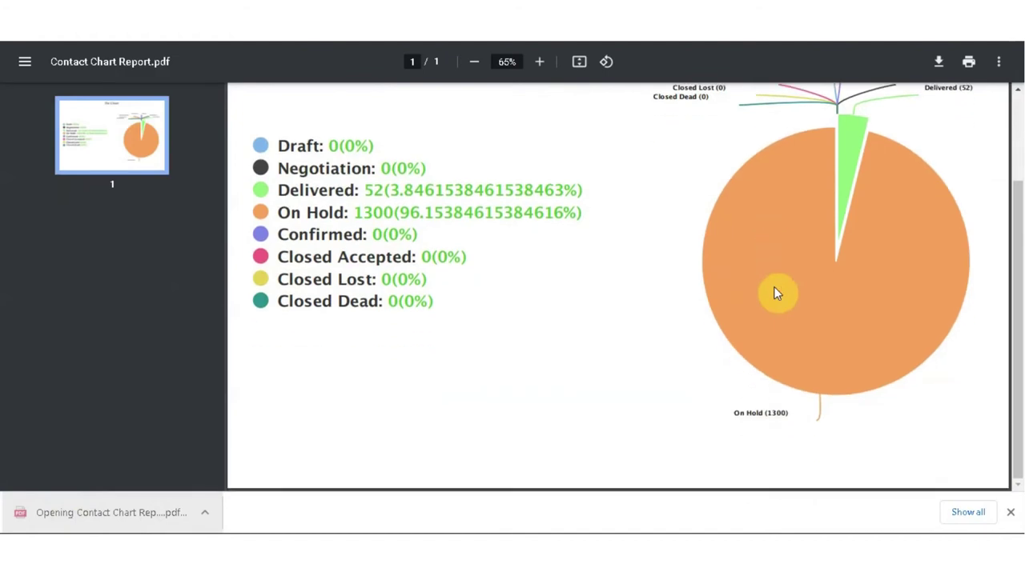
scroll(773, 293, up, 3)
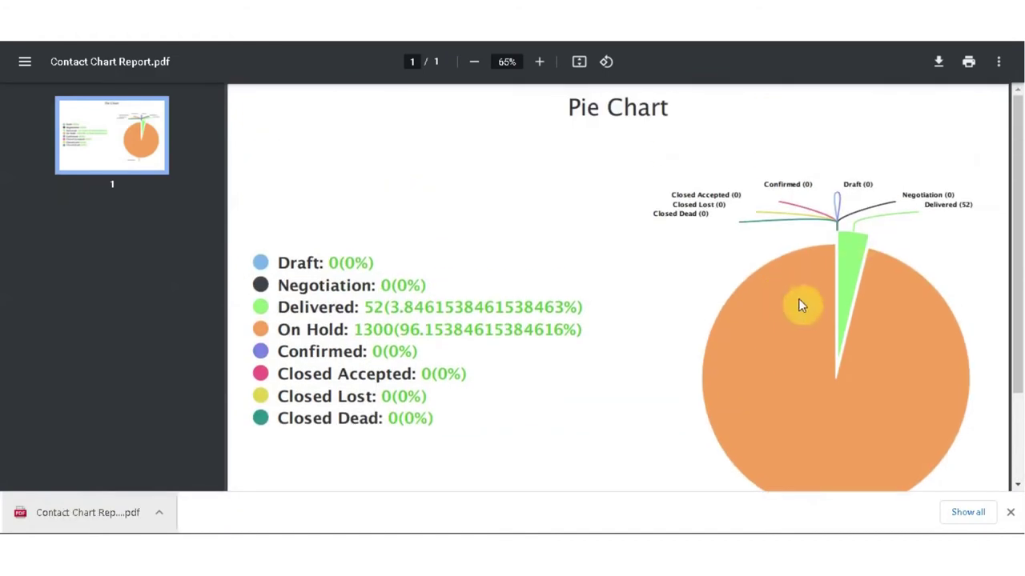
scroll(581, 302, down, 2)
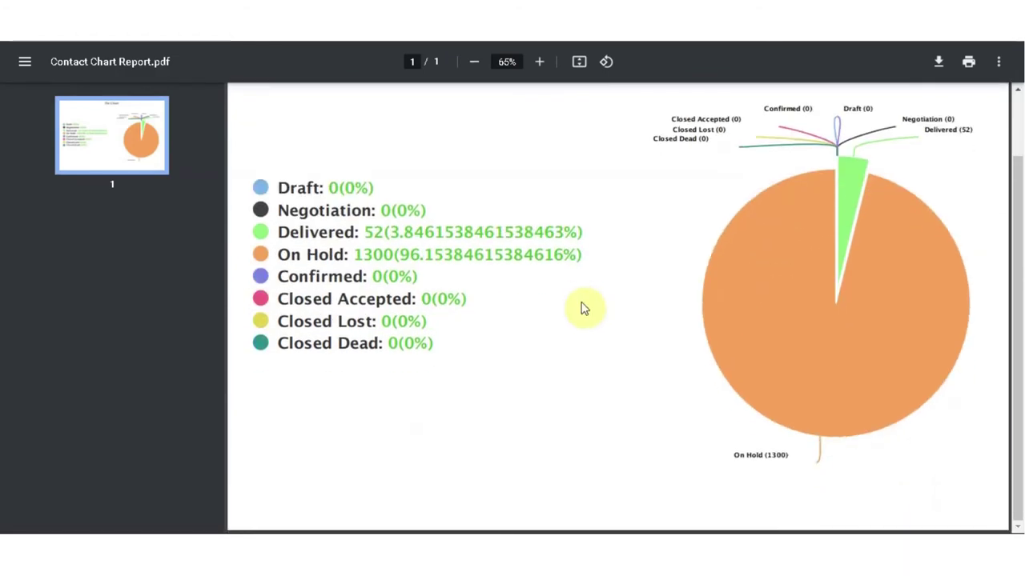
scroll(583, 309, up, 2)
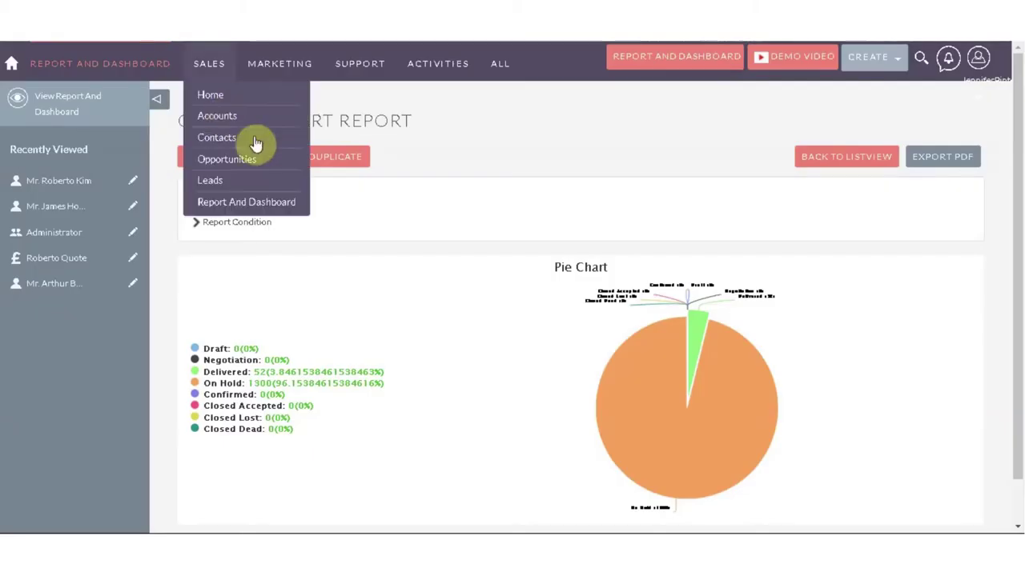
Pin the chart report to the Report And Dashboard dashboard, and check its pin status in the list of dashboards
scroll(553, 268, down, 1)
scroll(554, 267, up, 1)
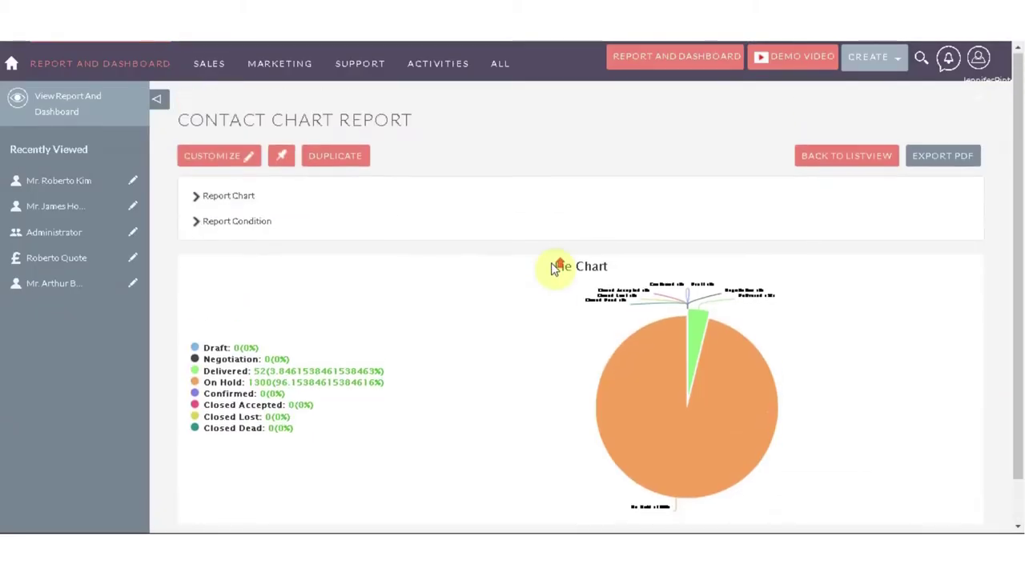
click(283, 162)
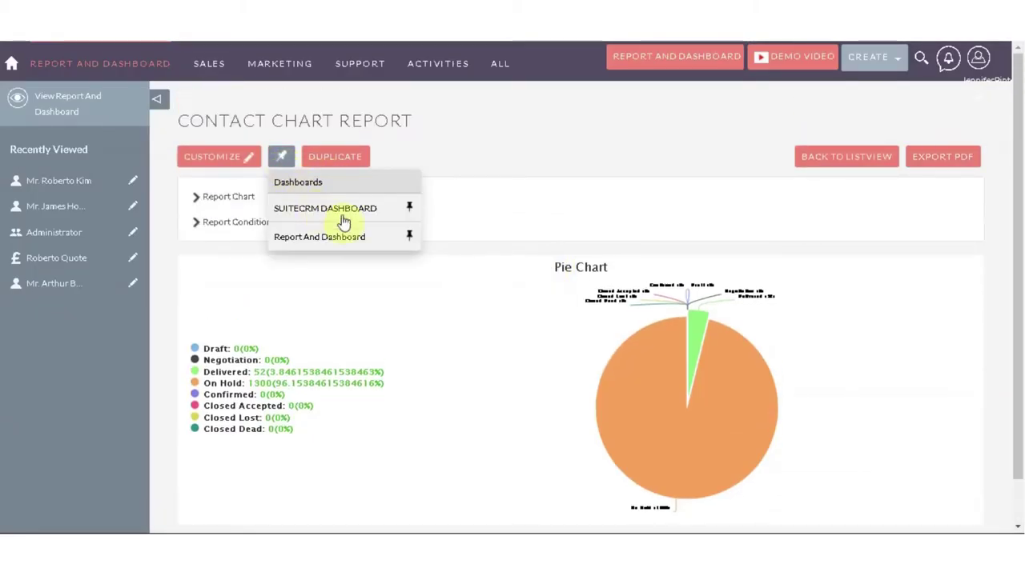
click(408, 240)
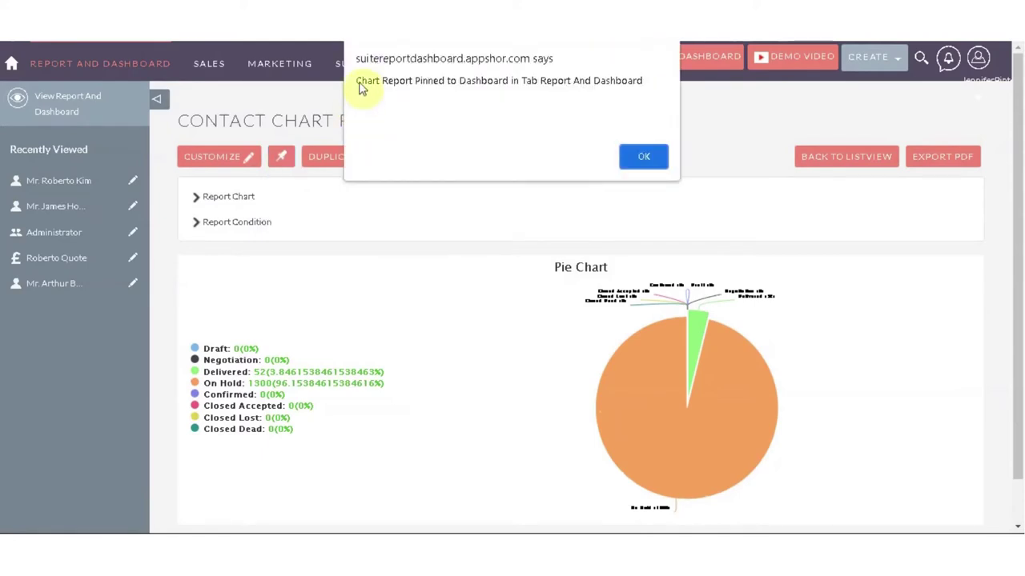
click(633, 156)
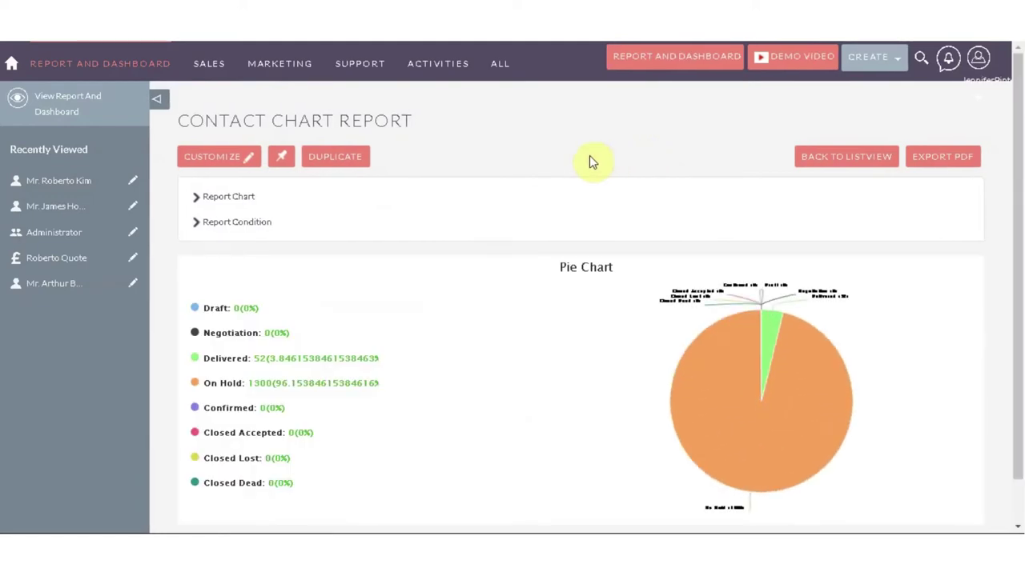
click(282, 157)
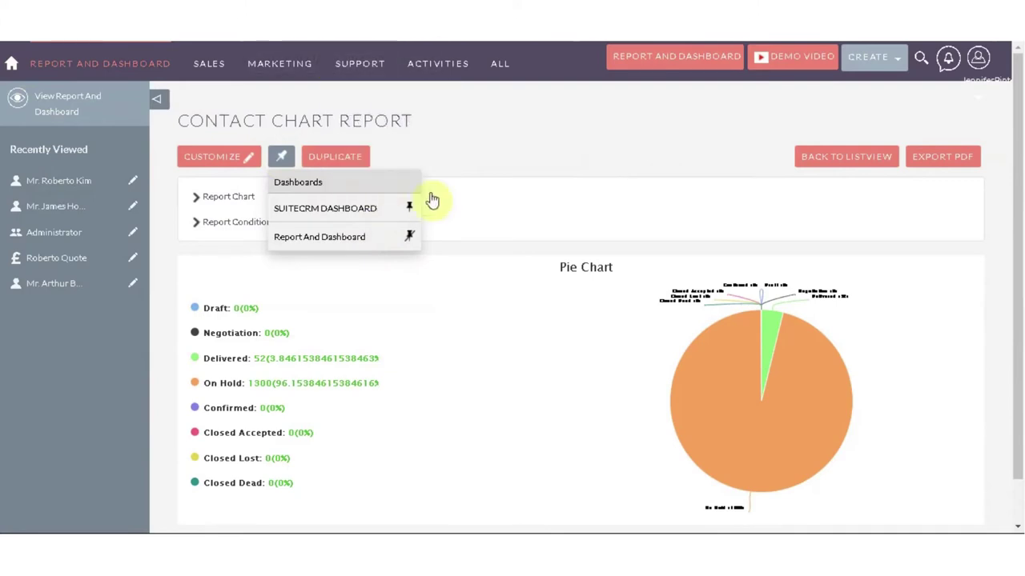
click(461, 166)
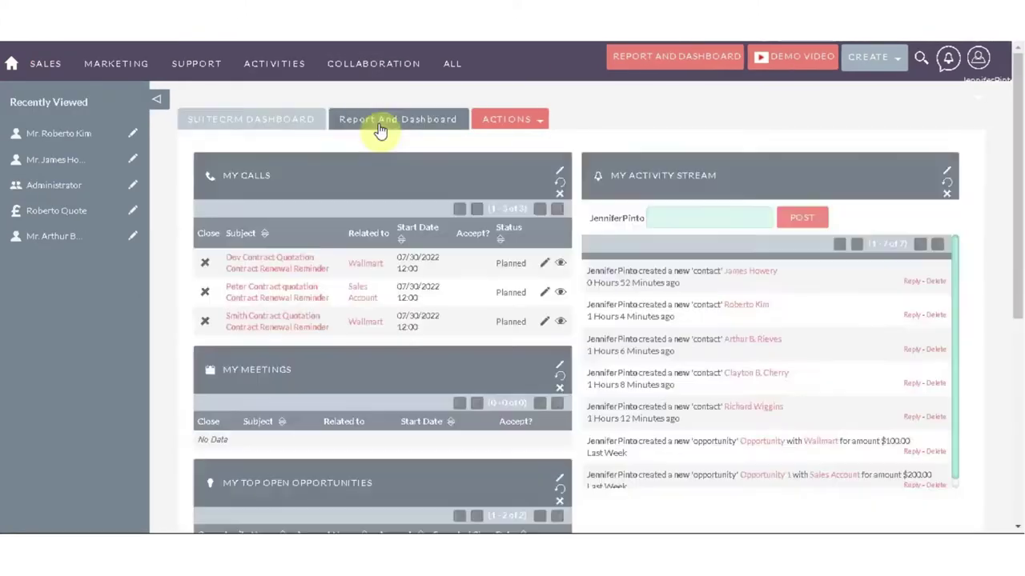
Show the Report And Dashboard page on the home dashboard and examine the pinned Contact Chart Report
click(380, 122)
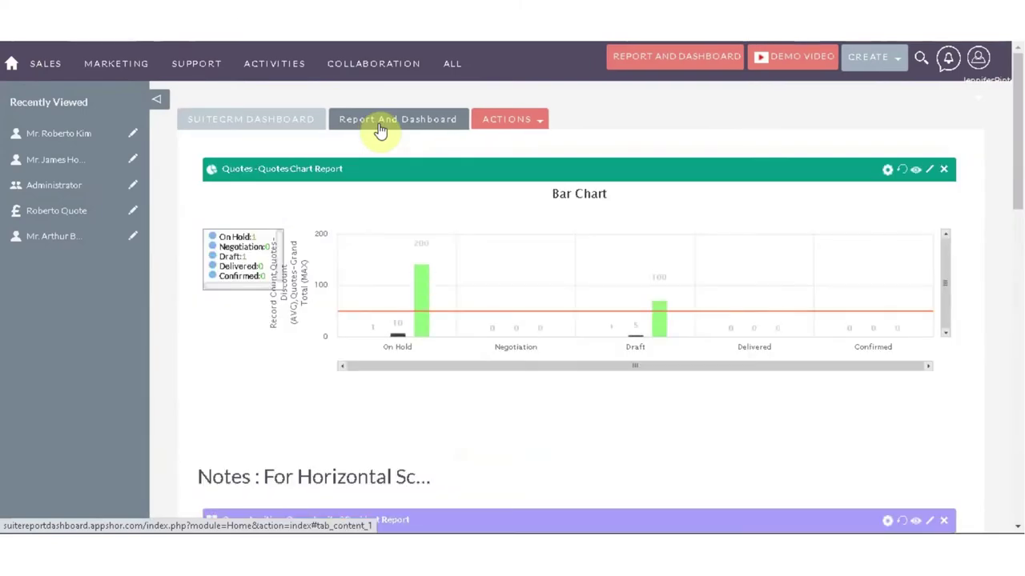
scroll(555, 264, down, 10)
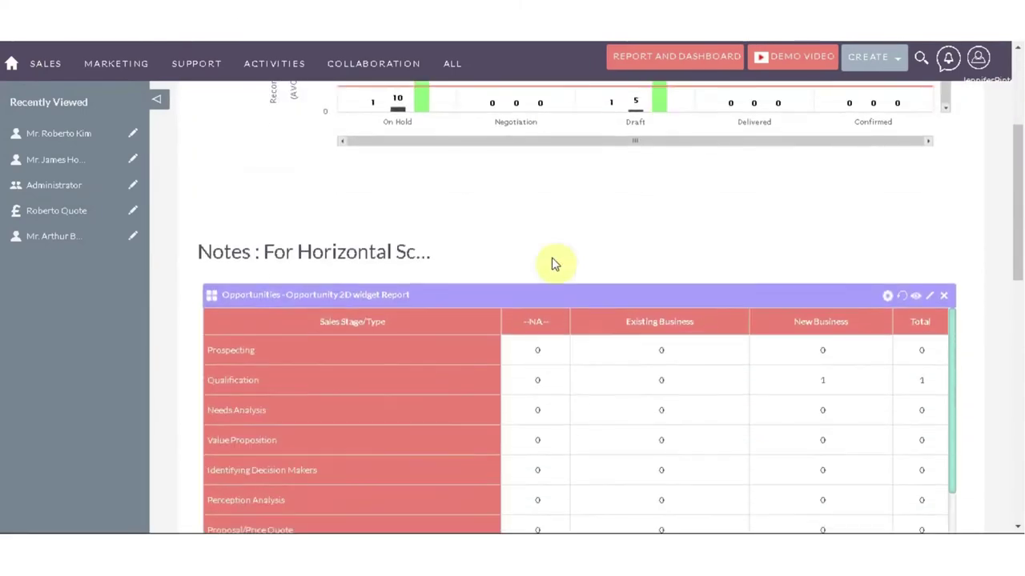
scroll(556, 264, down, 5)
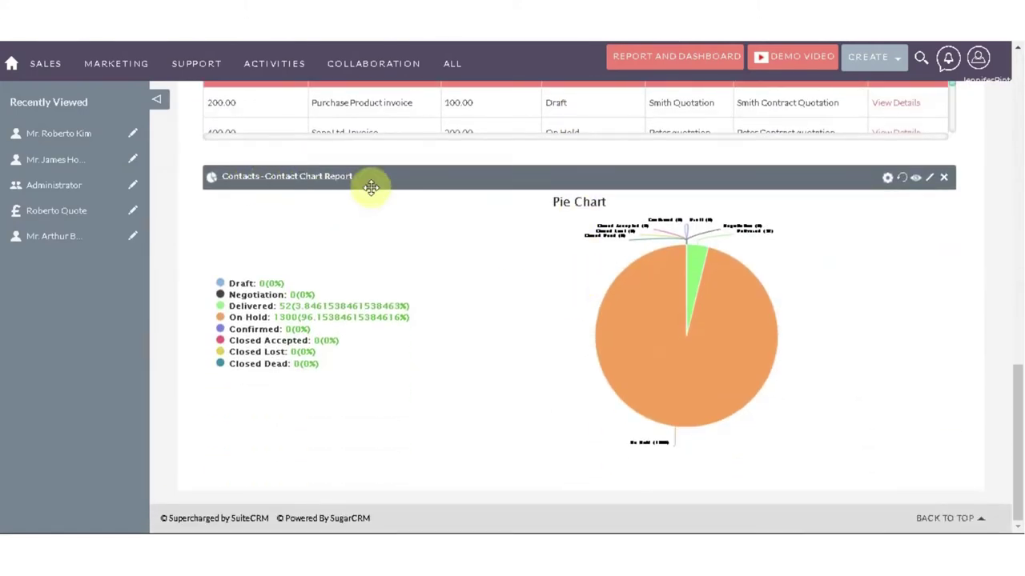
mouse_move(244, 319)
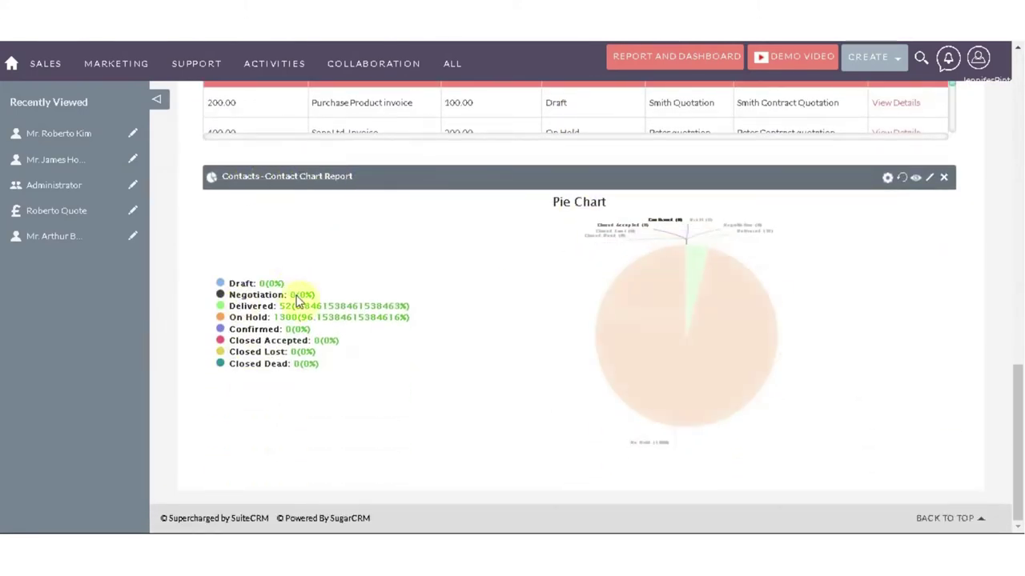
Set the pinned Contact Chart Report's header color to pink and its refresh time to 30 Seconds, saving both changes
click(887, 178)
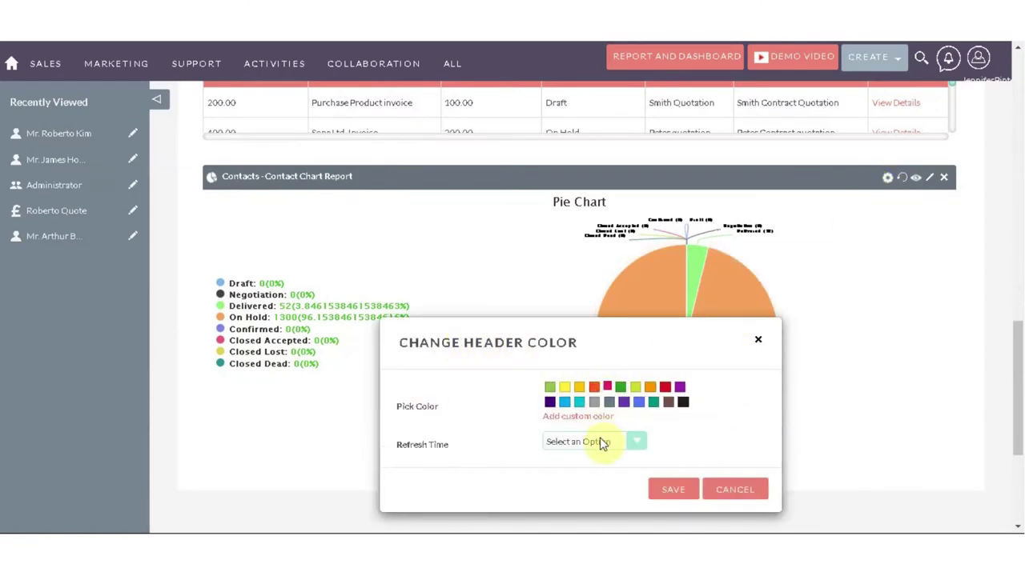
click(677, 492)
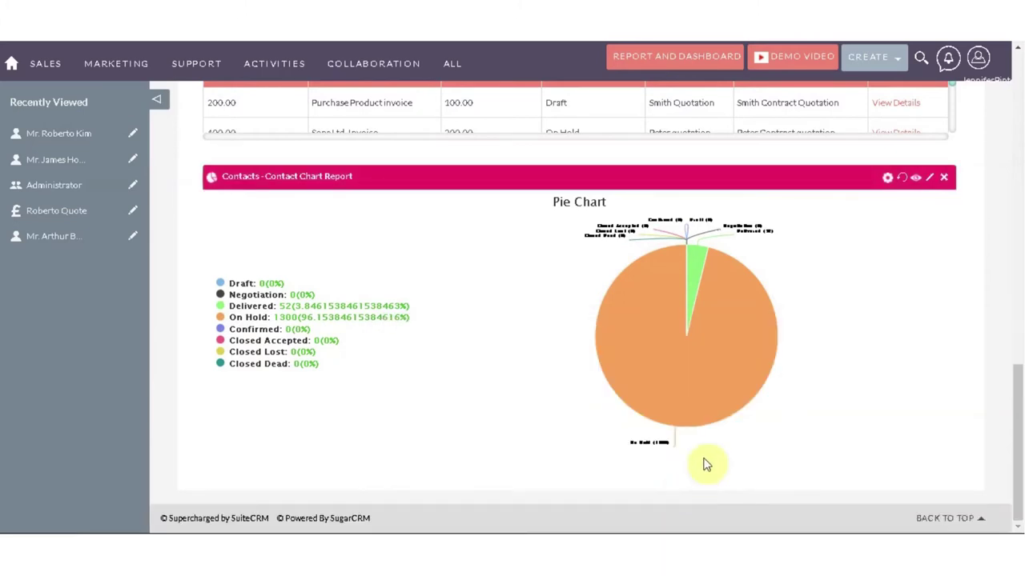
click(887, 180)
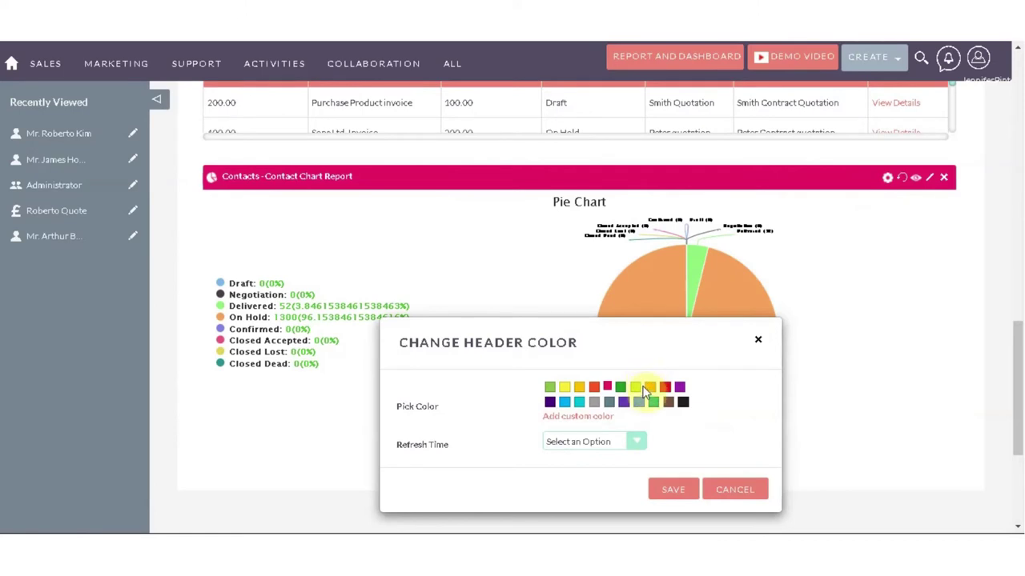
click(630, 441)
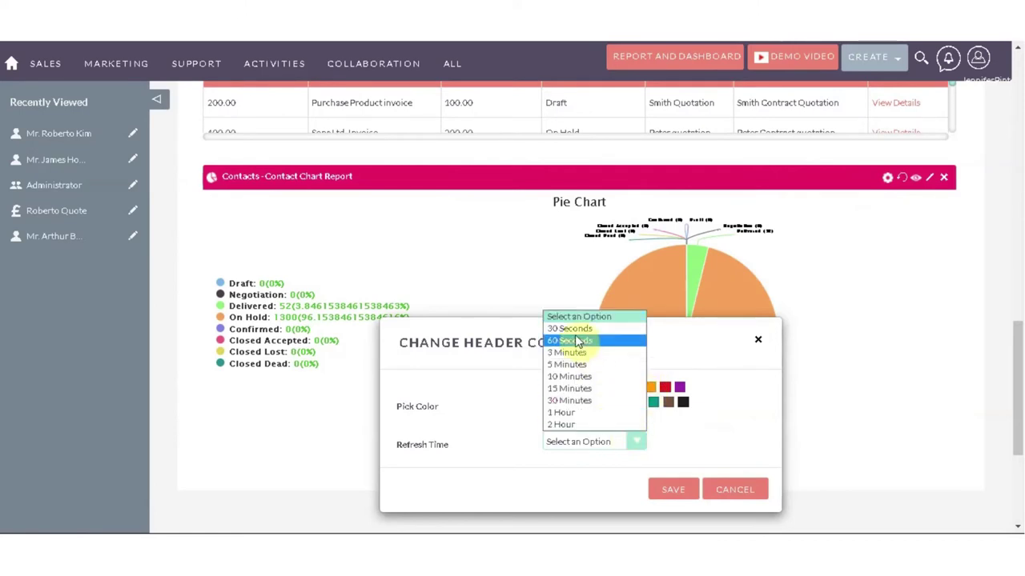
click(571, 328)
click(671, 487)
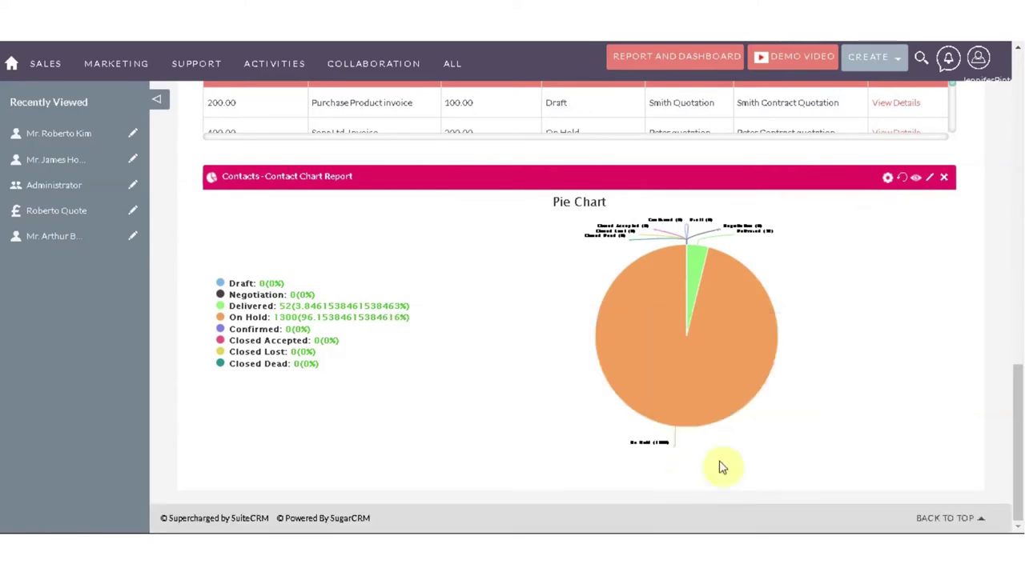
Refresh the pinned Contact Chart Report on the dashboard and open its full report view to check the pie chart
click(903, 182)
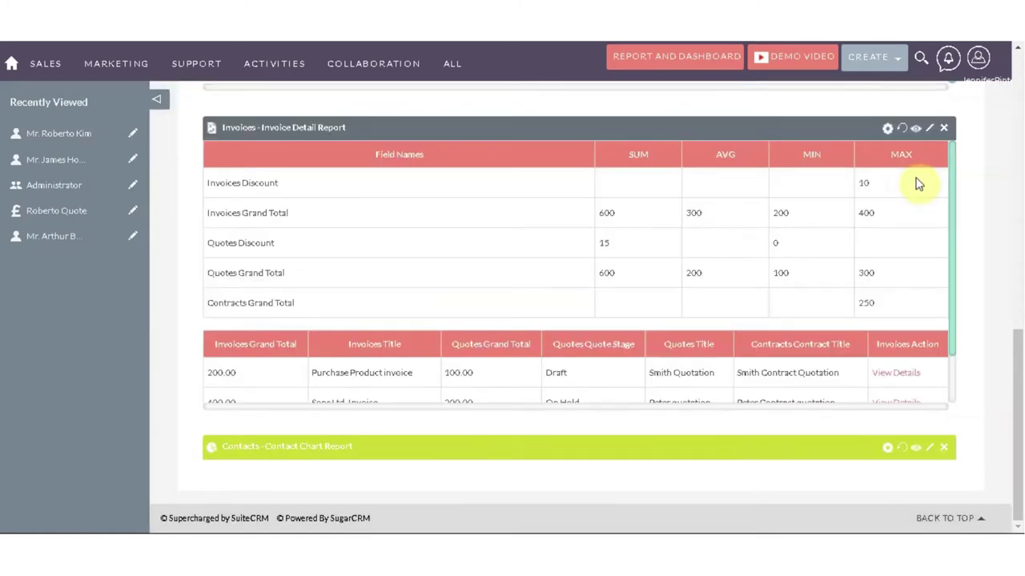
scroll(816, 264, down, 3)
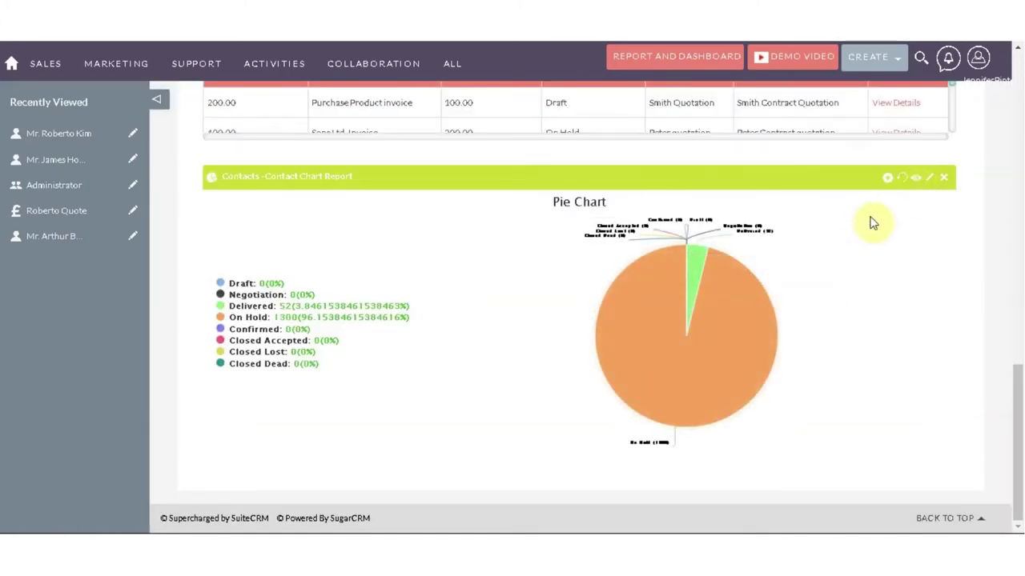
click(916, 180)
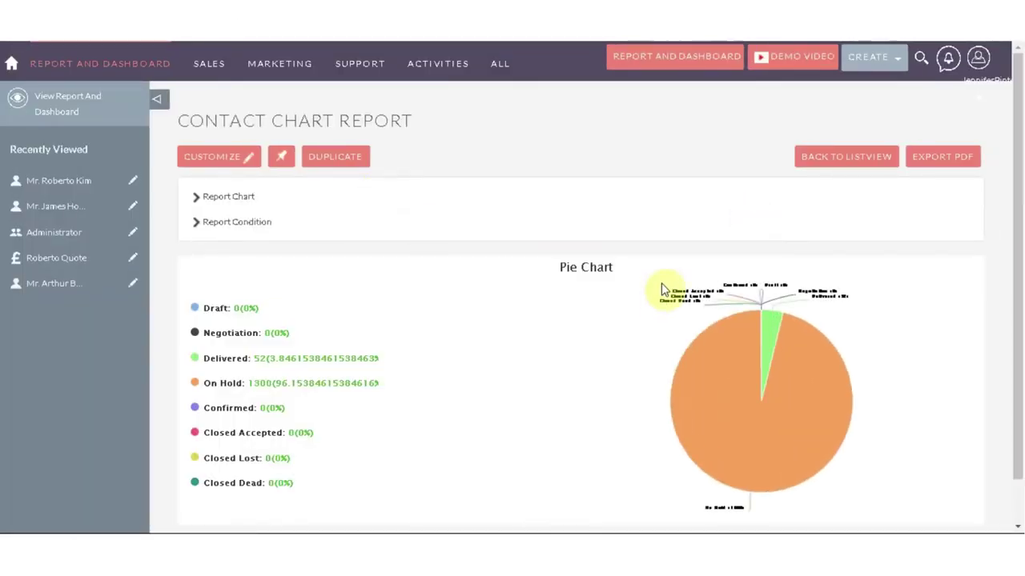
scroll(662, 290, down, 1)
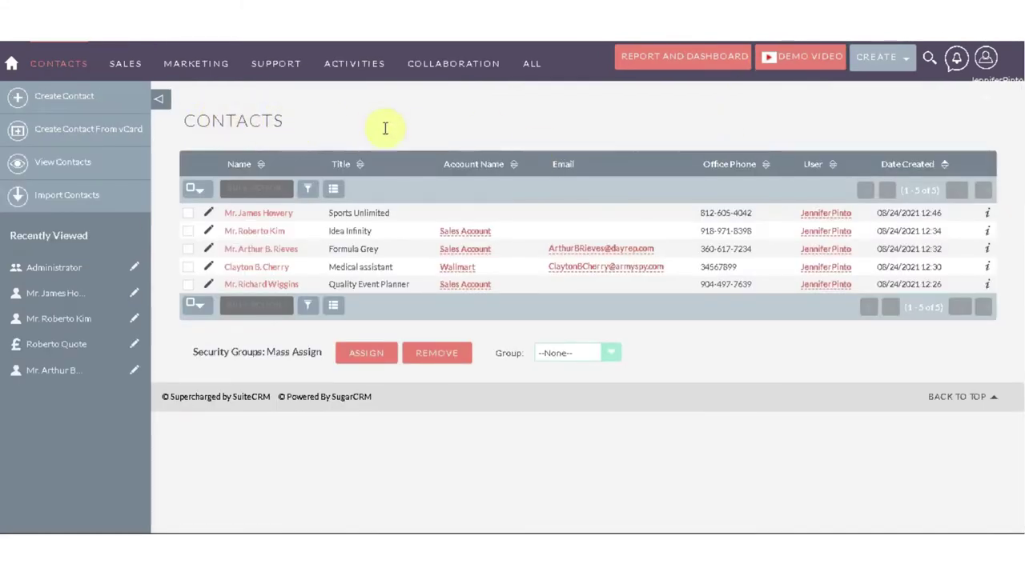
Reload the Contacts list and open the Contact Chart Report from the module's Chart Report links to examine it
right_click(384, 134)
click(420, 166)
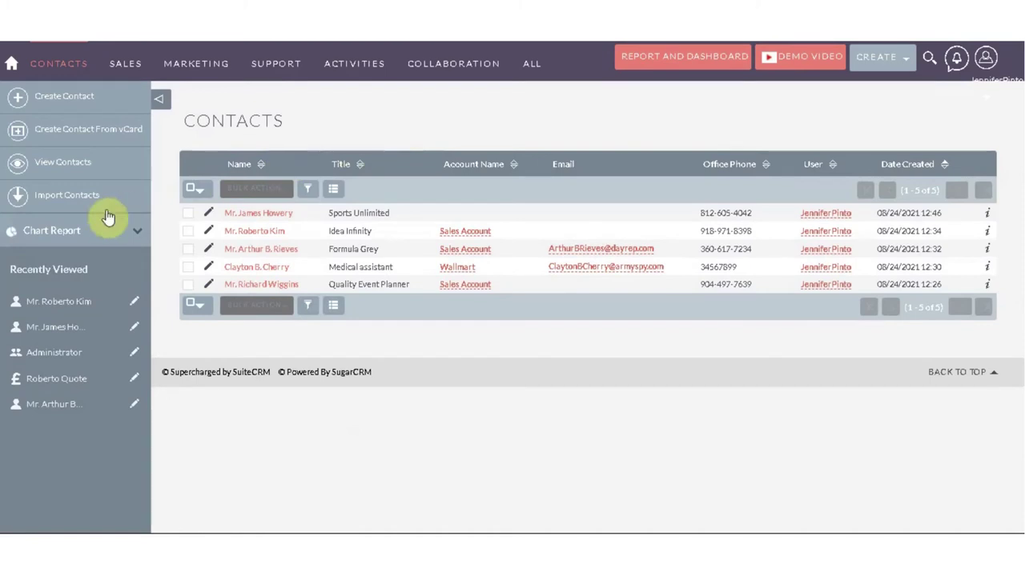
click(65, 242)
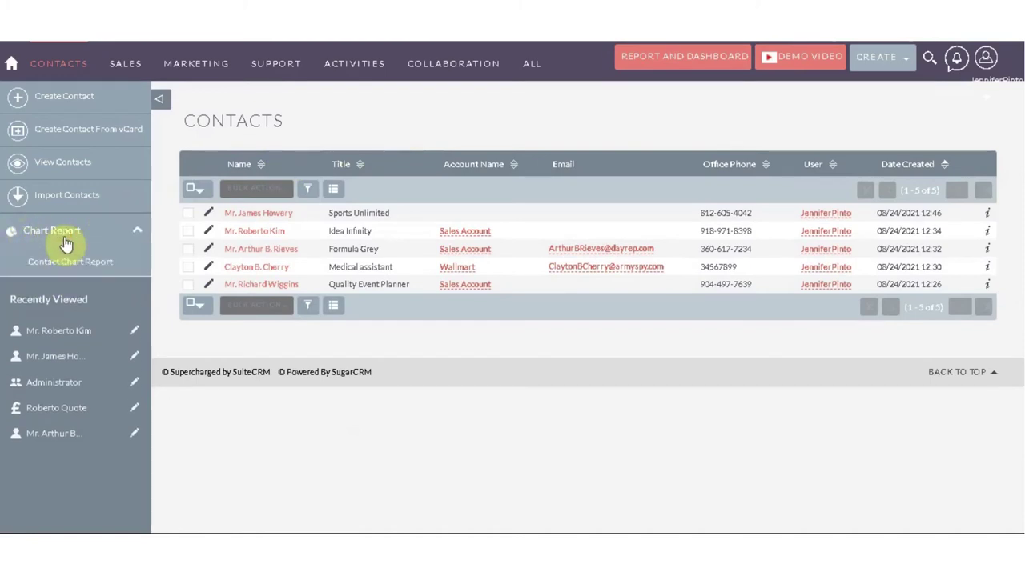
click(92, 269)
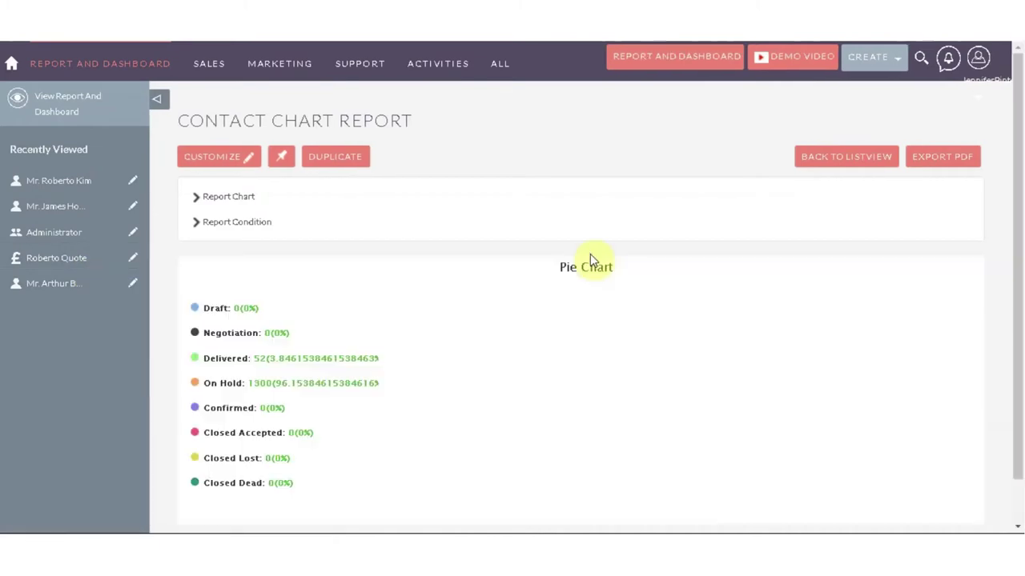
scroll(590, 254, down, 1)
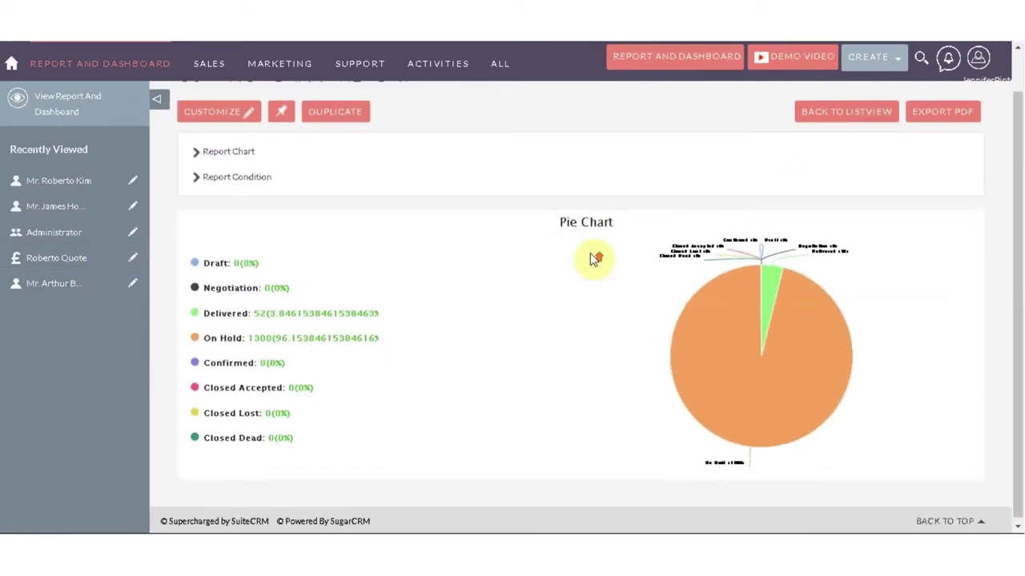
scroll(594, 257, up, 1)
Return to the report list and start a new Detail Report named Contact Detail Report
click(810, 161)
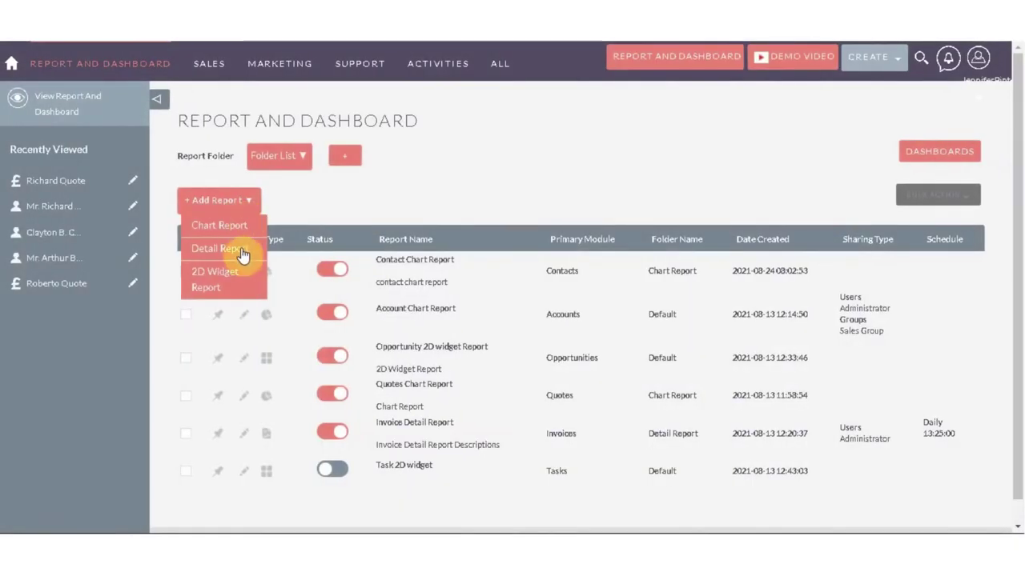
click(213, 250)
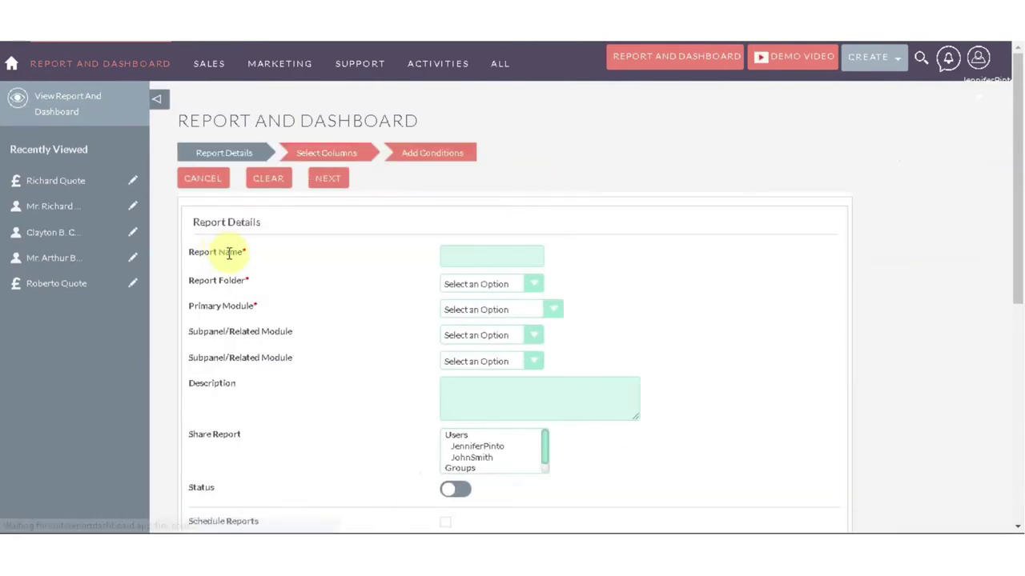
scroll(490, 458, down, 1)
scroll(336, 441, down, 1)
scroll(350, 405, up, 1)
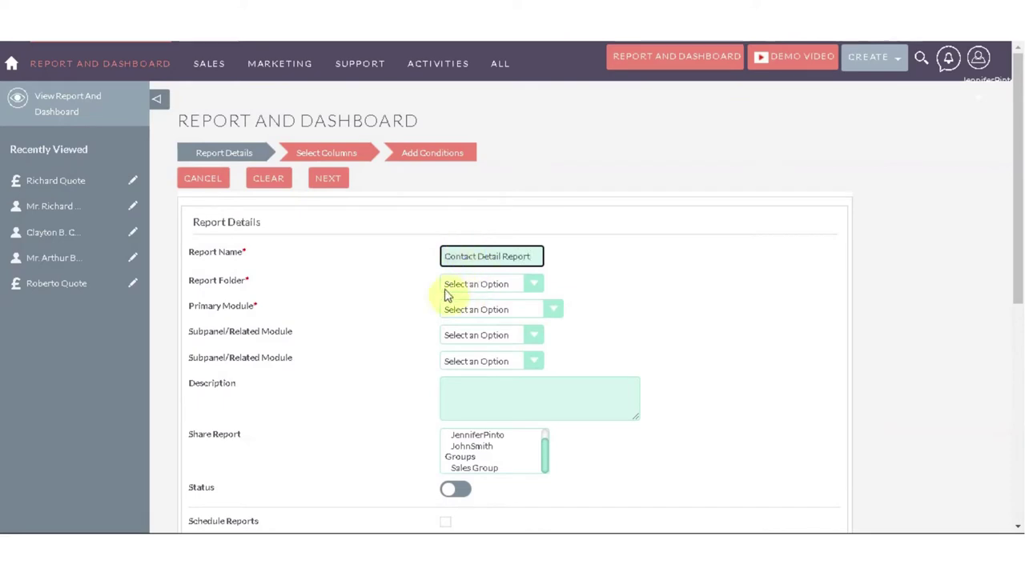
Assign the new report to the Detail Report folder and set Contacts as its primary module
click(490, 286)
click(481, 335)
click(478, 311)
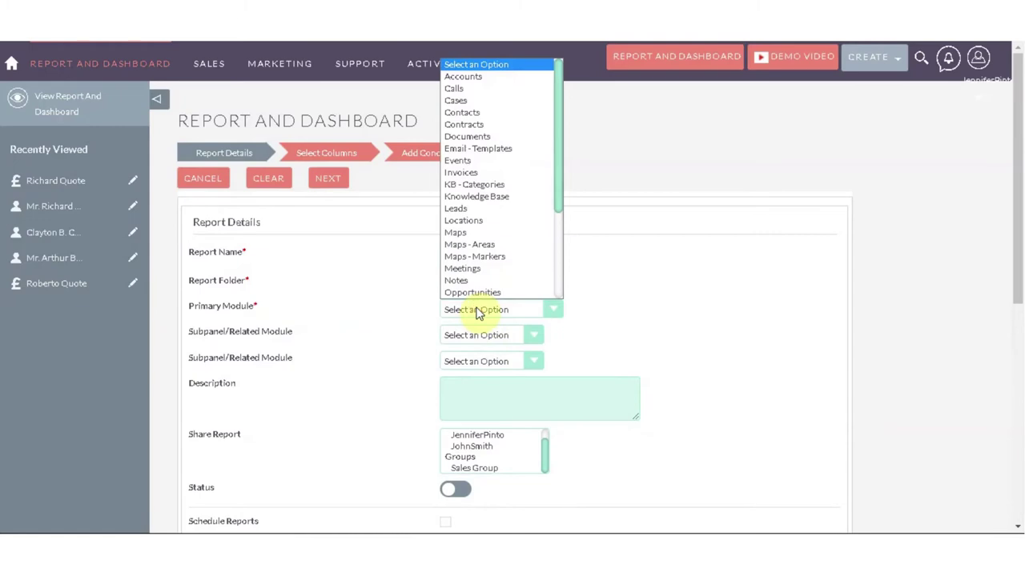
click(480, 108)
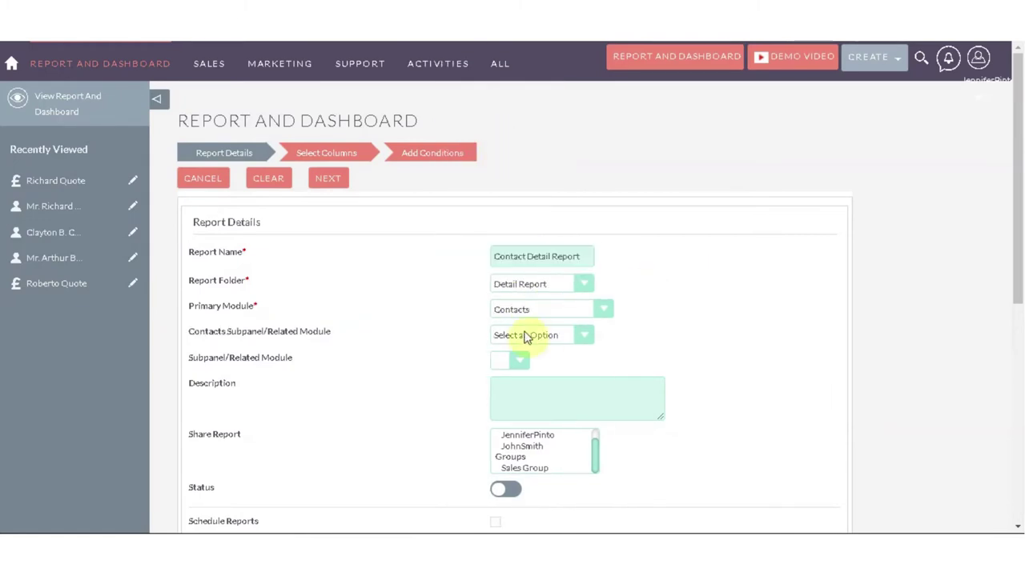
Choose Quotes as the related module of Contacts and Projects as the related module of Quotes
click(534, 337)
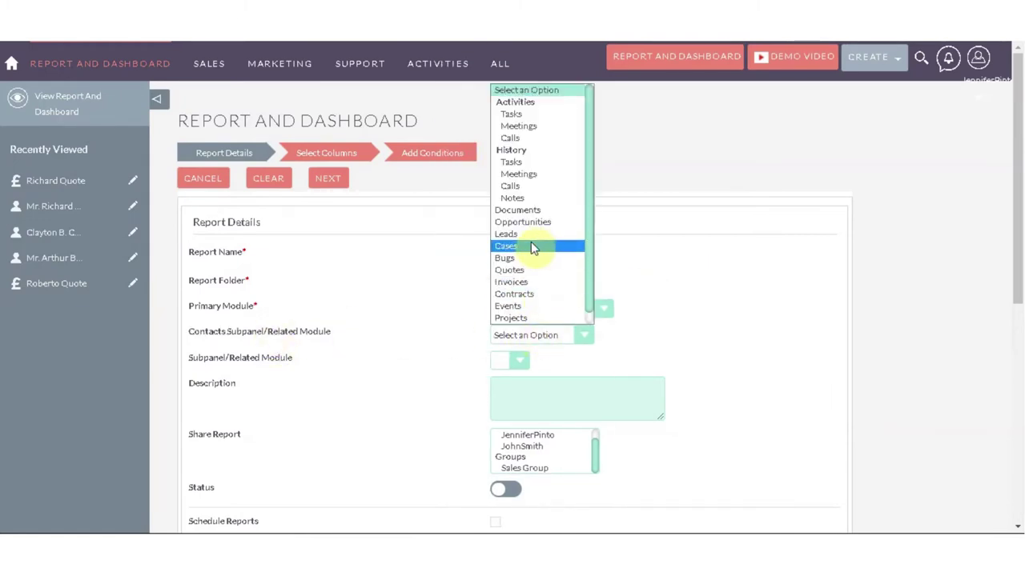
click(528, 270)
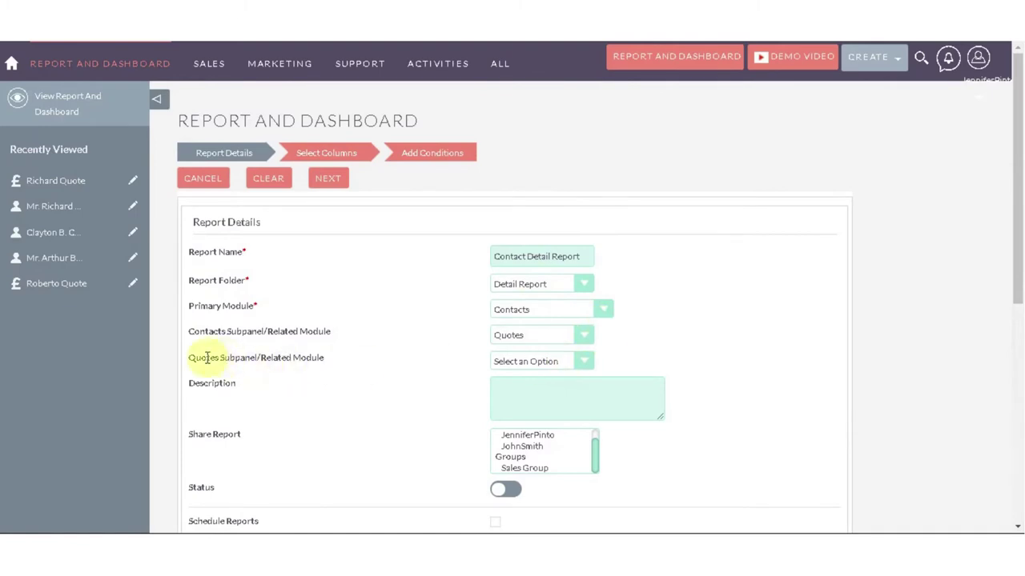
click(500, 363)
click(523, 414)
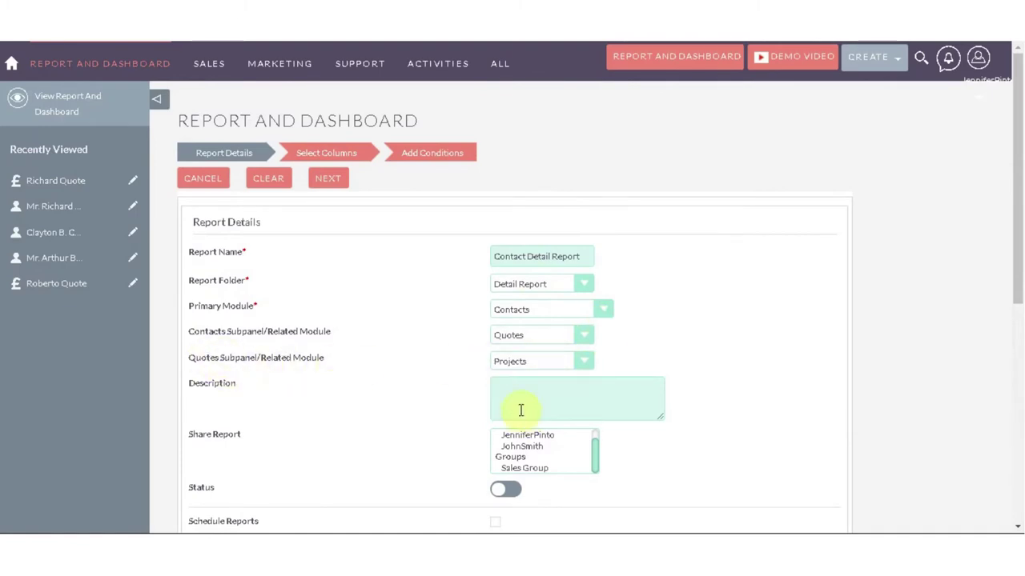
Enter the description "detail report", switch the report's status on, and proceed to column selection
scroll(477, 389, down, 1)
click(535, 308)
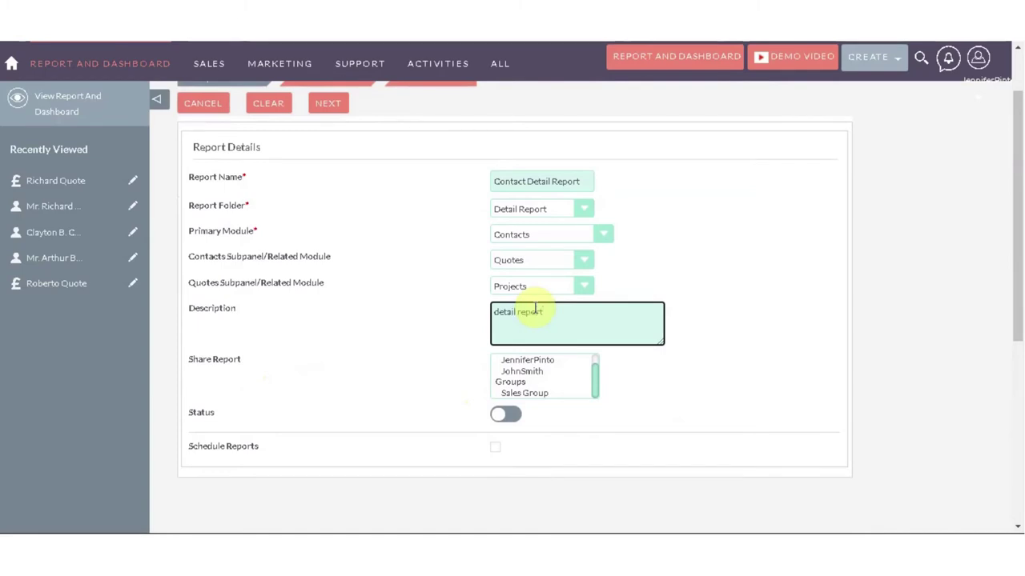
scroll(512, 328, down, 1)
scroll(517, 299, up, 1)
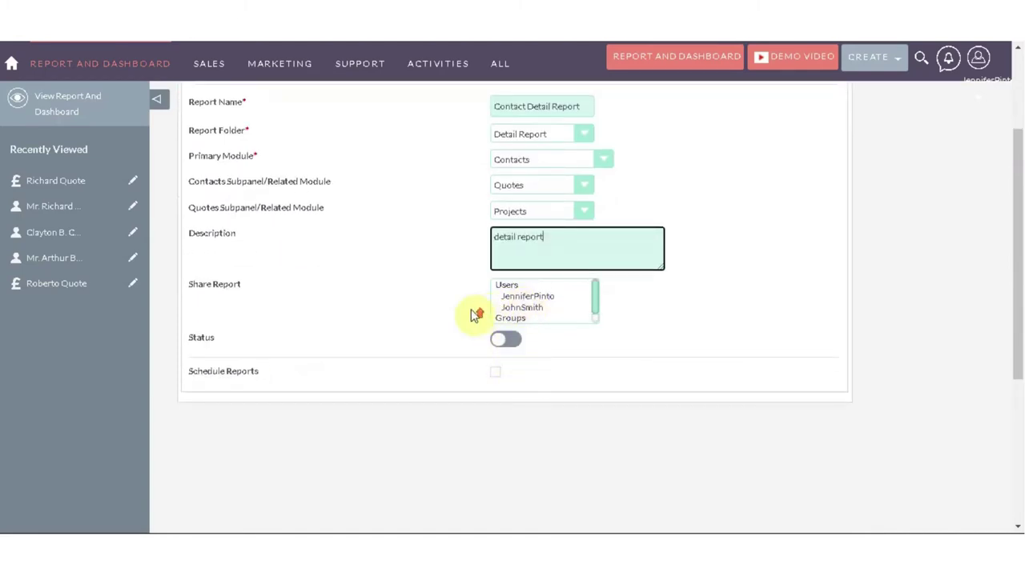
scroll(475, 315, up, 2)
click(501, 492)
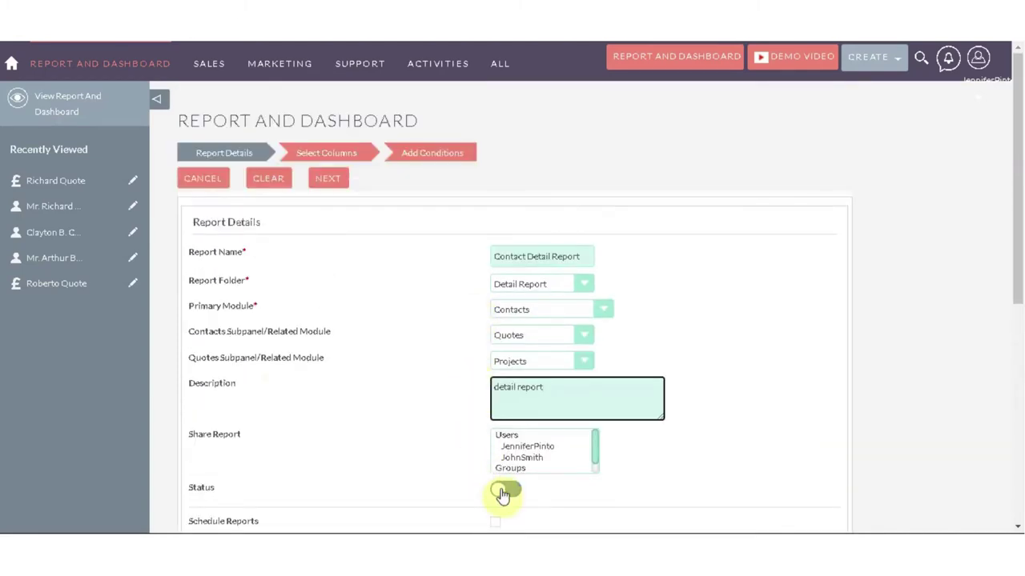
click(330, 181)
Select First Name and Last Name from the Contacts fields as report columns
scroll(564, 284, down, 3)
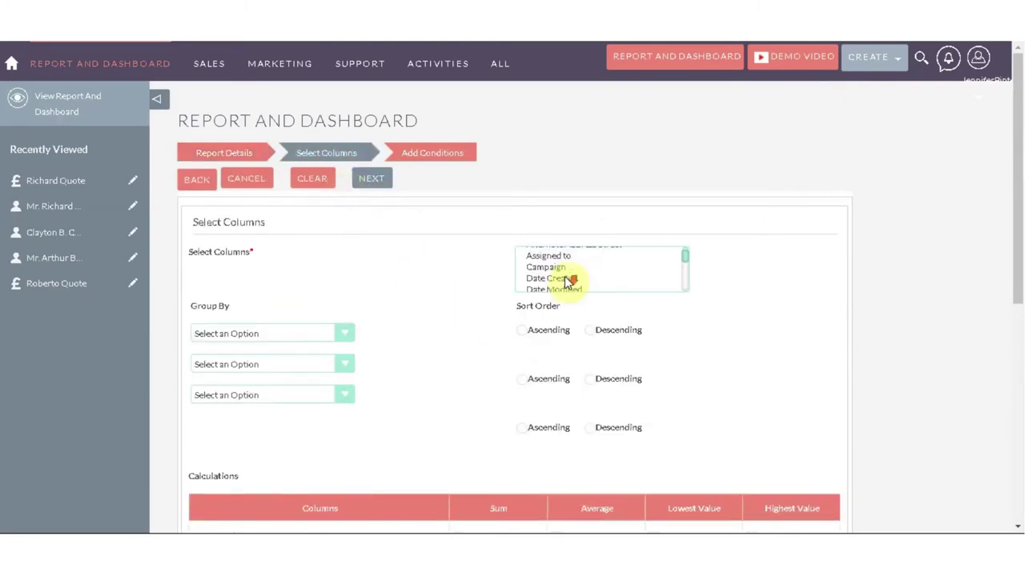
scroll(684, 263, down, 3)
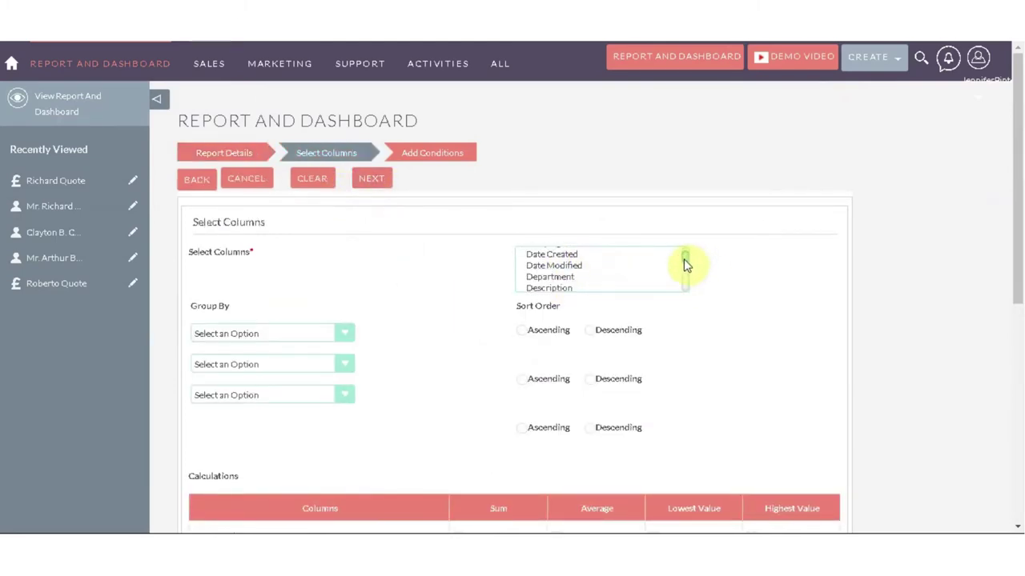
scroll(683, 262, up, 3)
scroll(682, 261, down, 3)
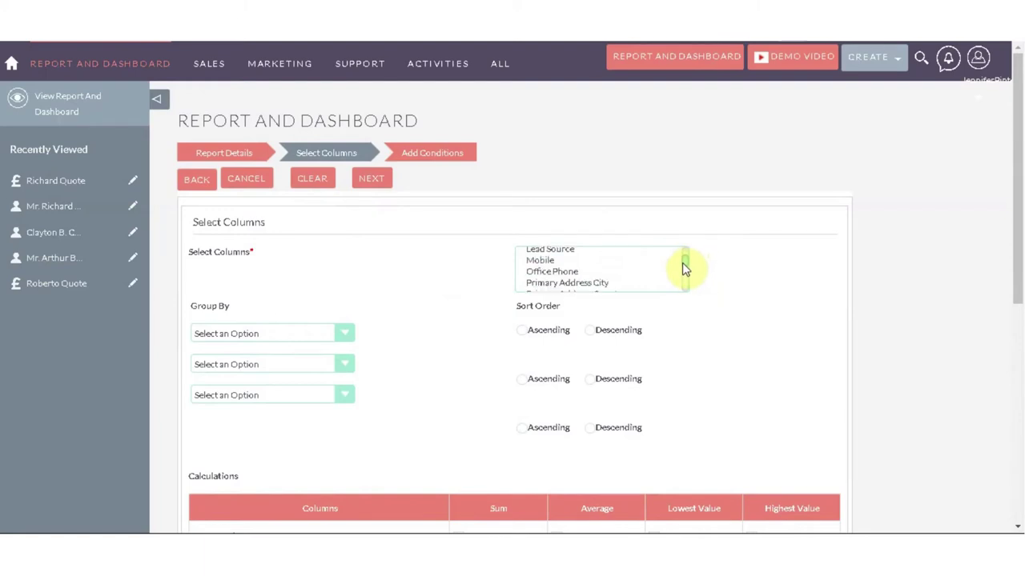
scroll(653, 288, up, 3)
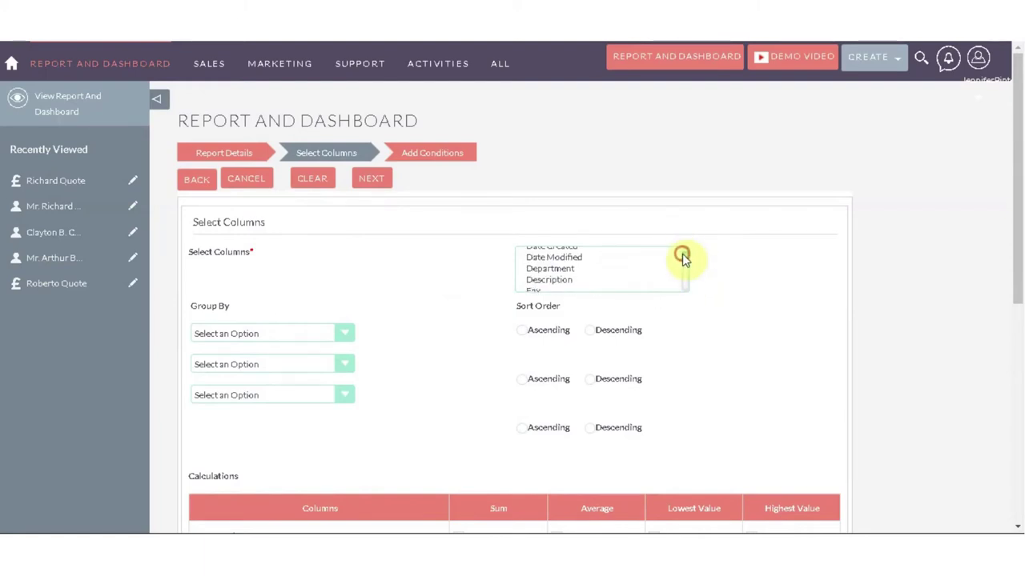
scroll(682, 255, down, 1)
drag(558, 276, 558, 290)
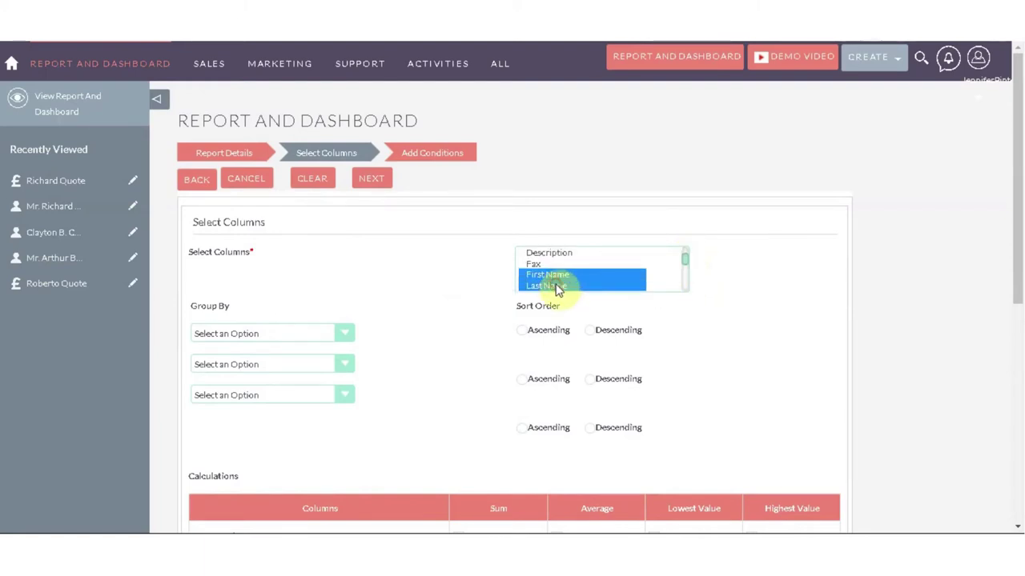
Add the Title field from Quotes and the Name field from Projects to the selected report columns
scroll(683, 262, down, 6)
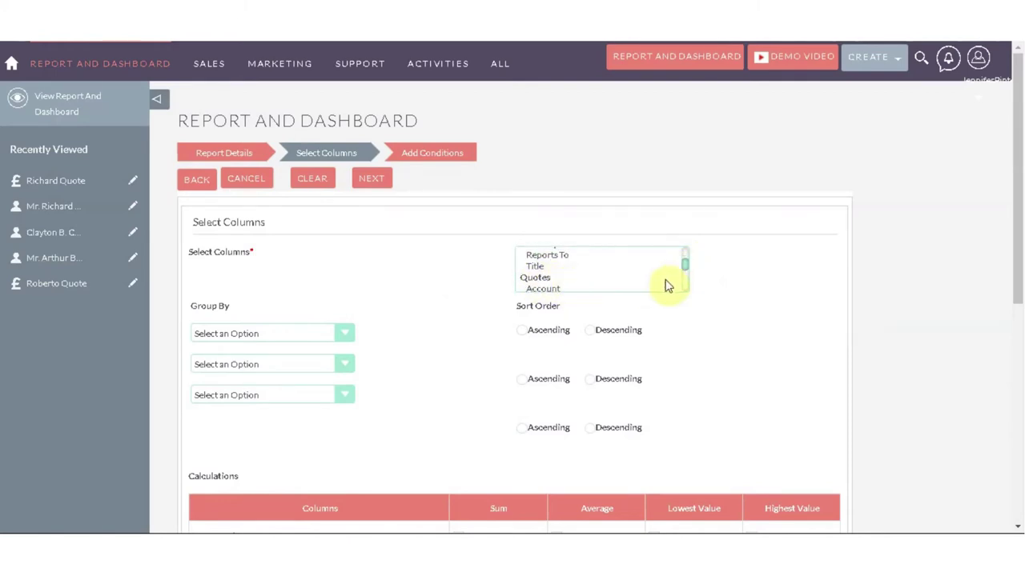
scroll(684, 268, down, 1)
scroll(683, 268, down, 5)
click(540, 254)
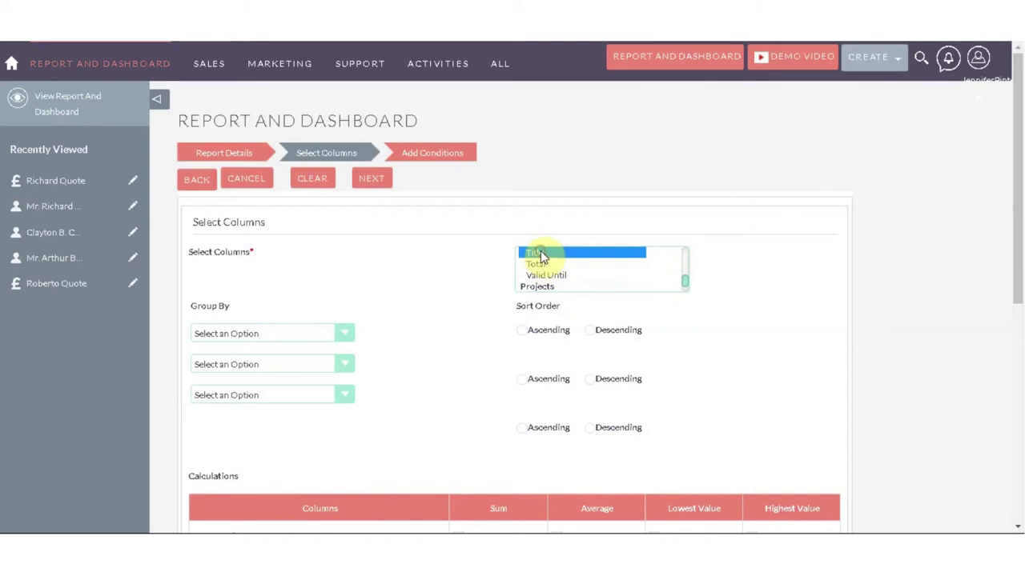
scroll(602, 285, down, 5)
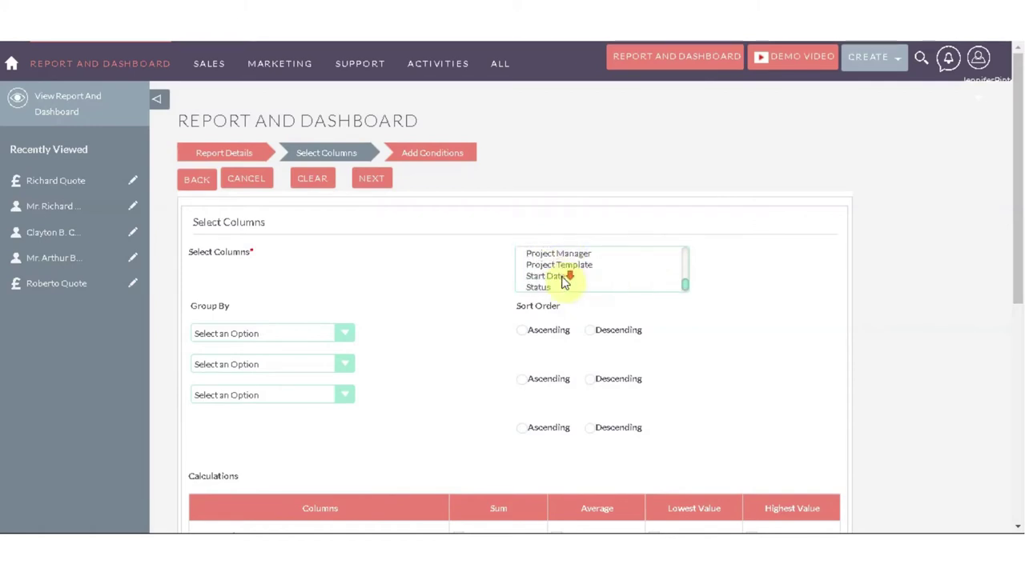
scroll(565, 279, down, 2)
scroll(569, 276, up, 5)
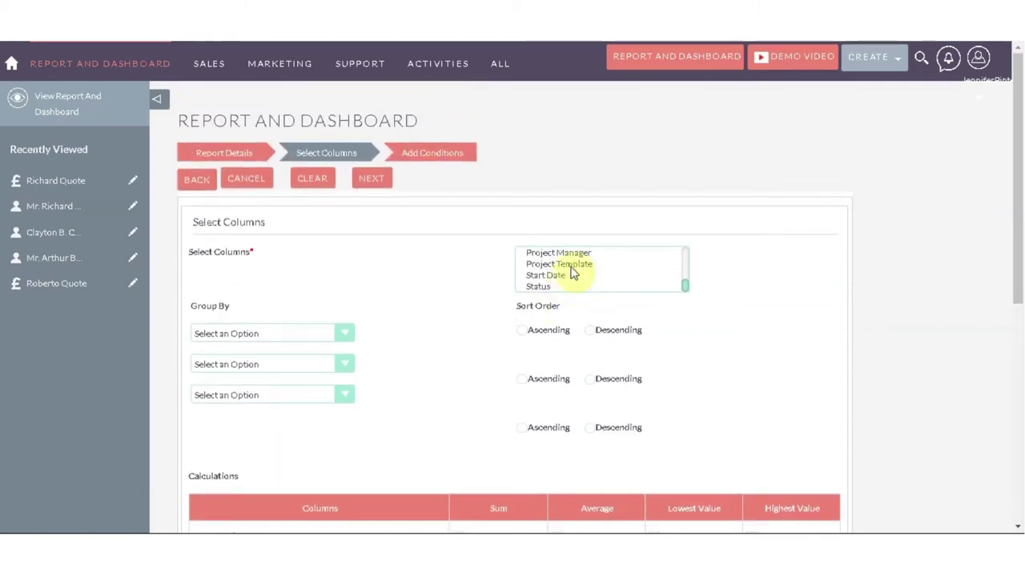
drag(682, 279, 682, 286)
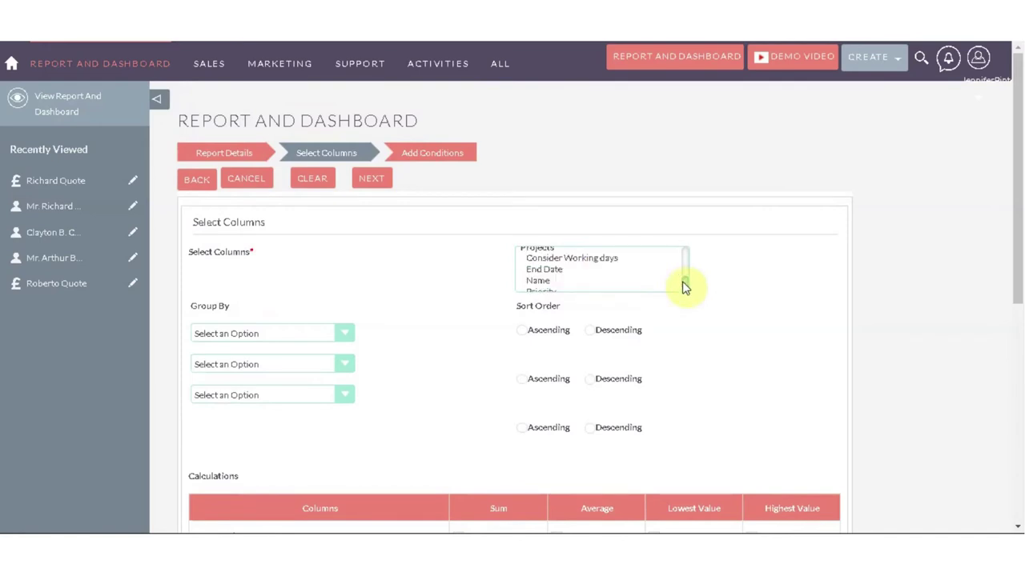
click(537, 281)
Group the report by First Name in ascending order
scroll(469, 308, down, 3)
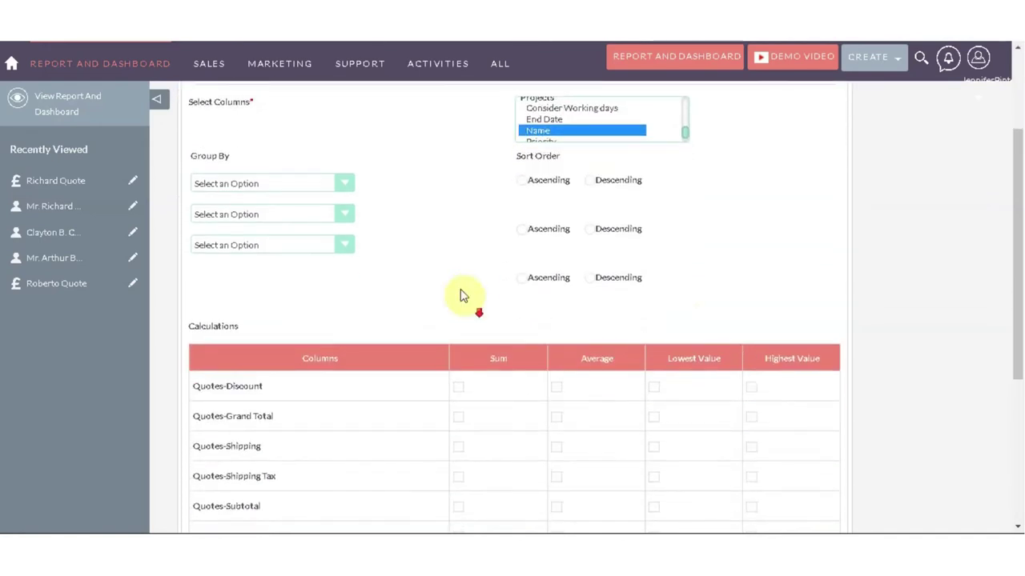
click(230, 184)
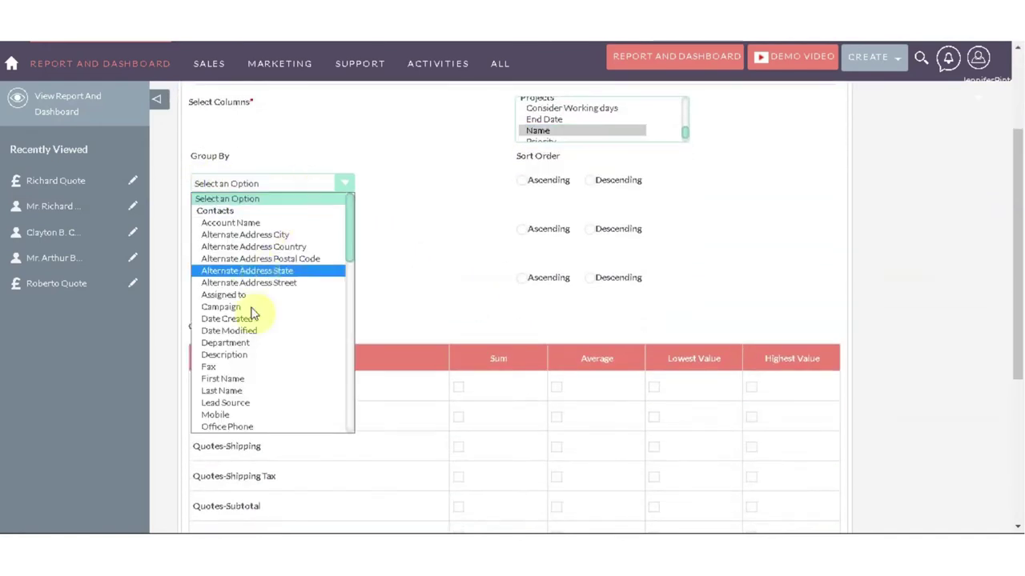
click(244, 378)
click(521, 183)
Enable all four calculations for Quotes-Grand Total, Average and Highest Value for Quotes-Shipping, and Average for Quotes-Discount
scroll(453, 292, down, 2)
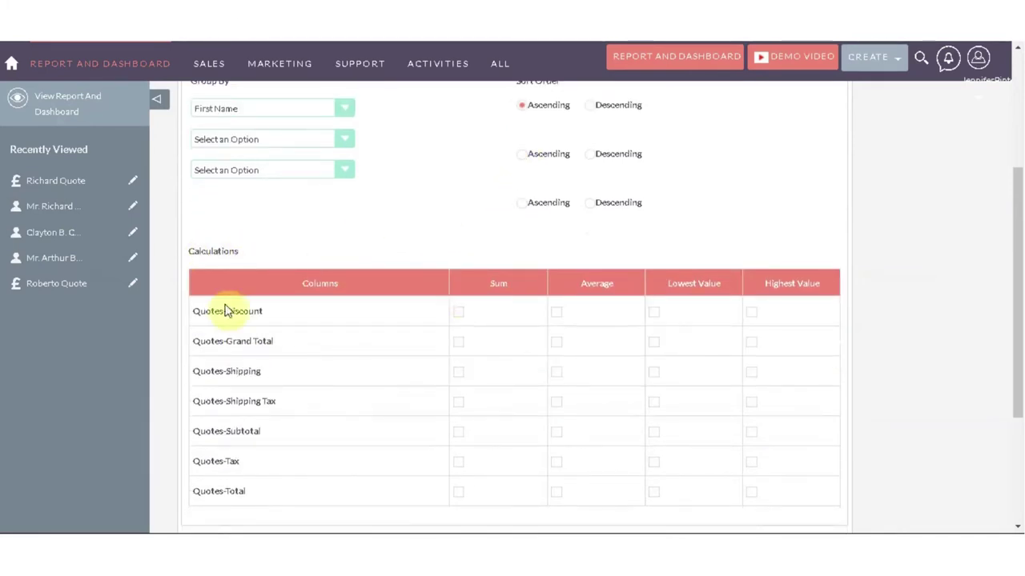
scroll(288, 400, down, 2)
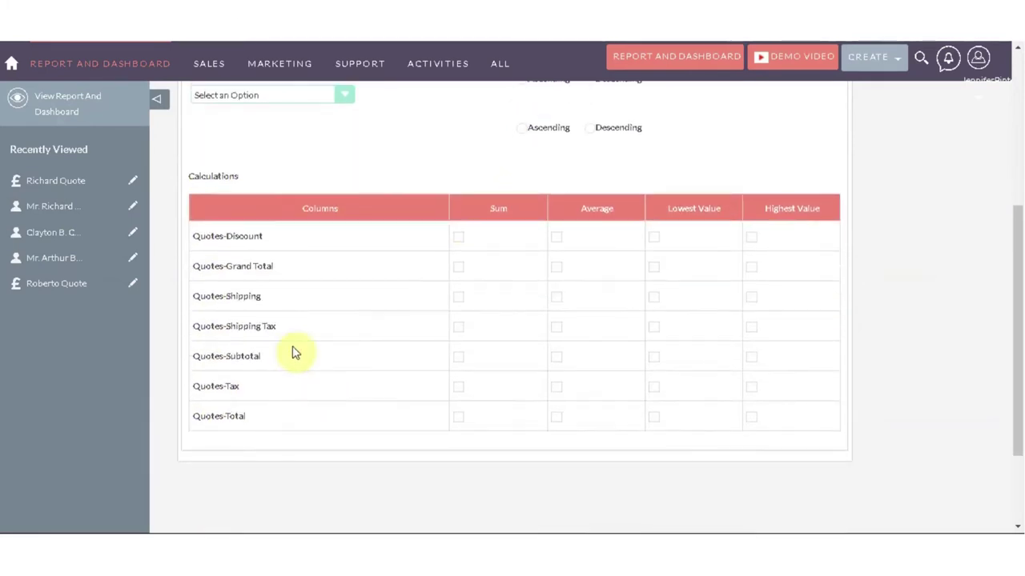
click(460, 266)
click(556, 266)
click(751, 267)
click(655, 267)
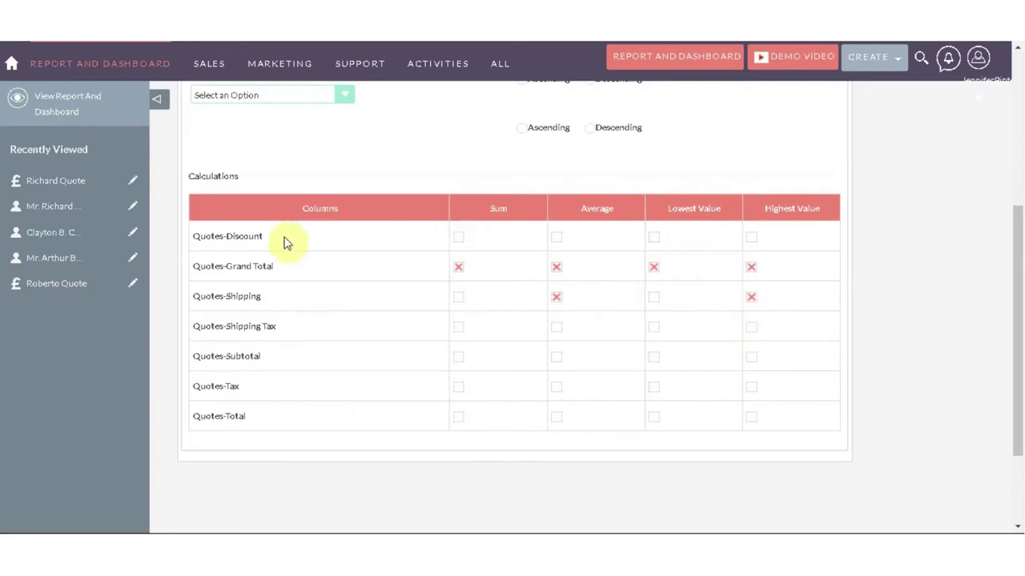
click(558, 238)
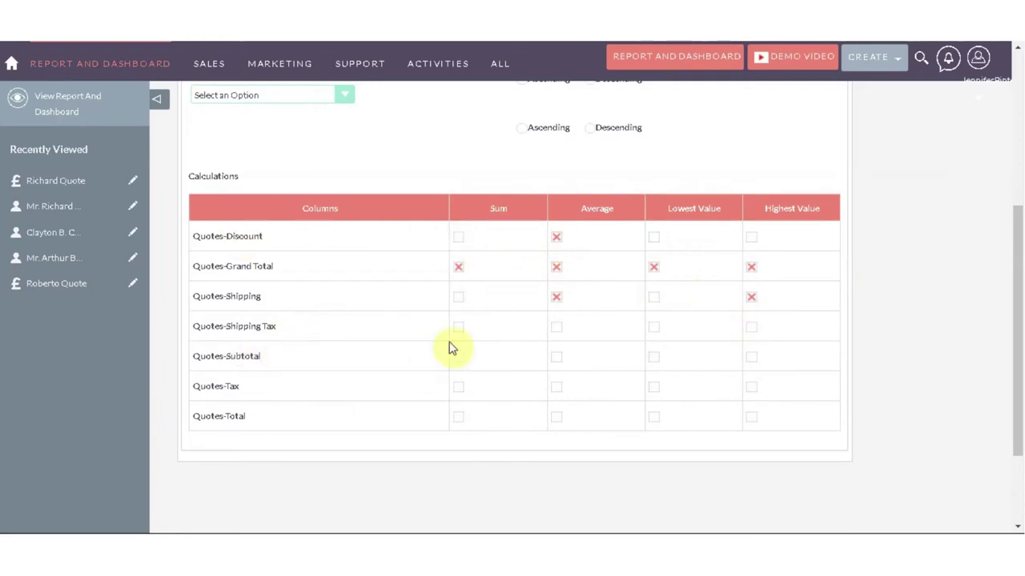
Enable Sum and Average for Quotes-Subtotal, and Lowest Value and Highest Value for Quotes-Total
click(556, 357)
click(457, 358)
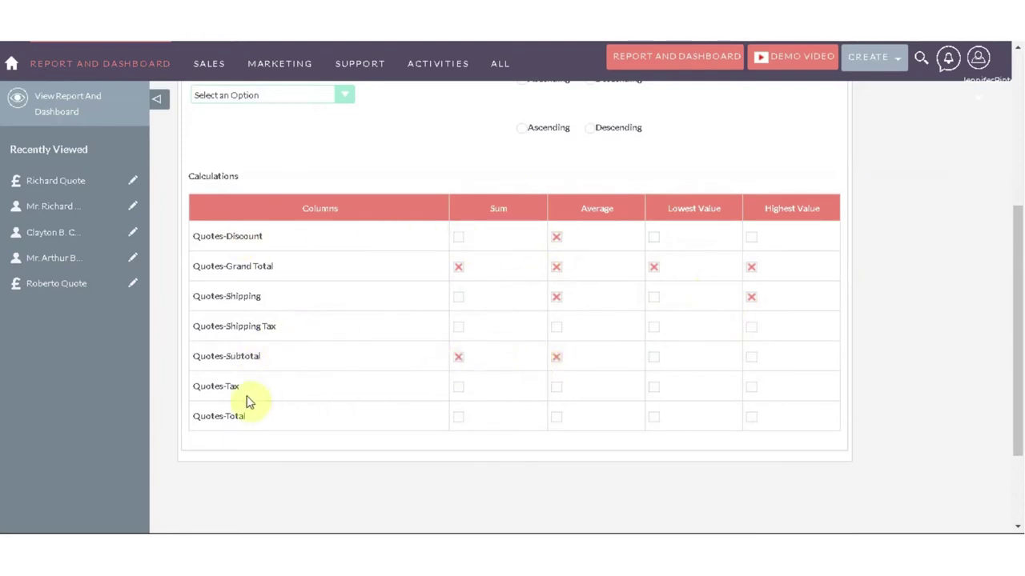
click(654, 417)
click(751, 417)
Proceed to the report conditions and add an All Condition for Contacts requiring Last Name Is Not Empty
scroll(657, 384, up, 4)
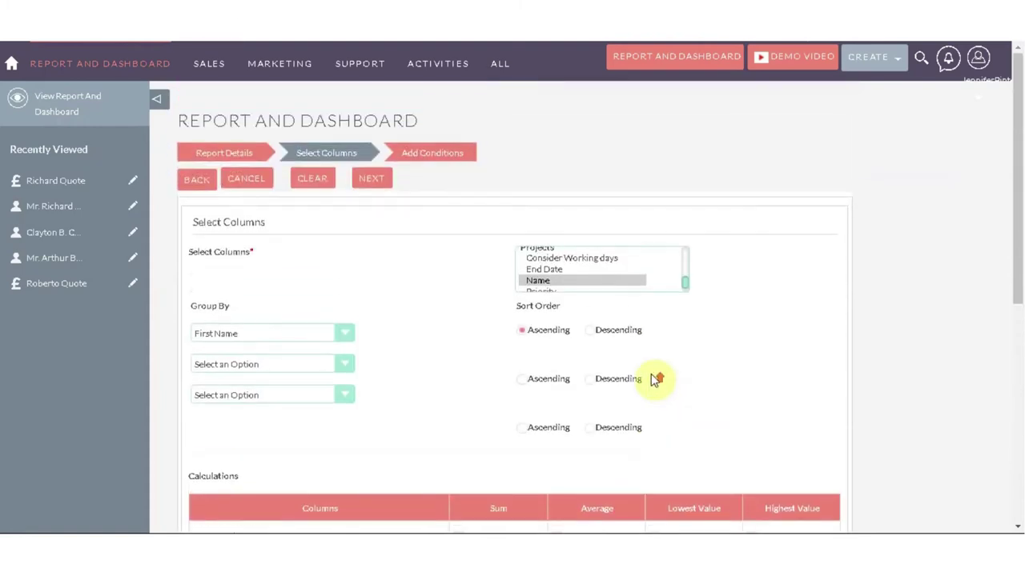
click(361, 179)
scroll(384, 336, down, 1)
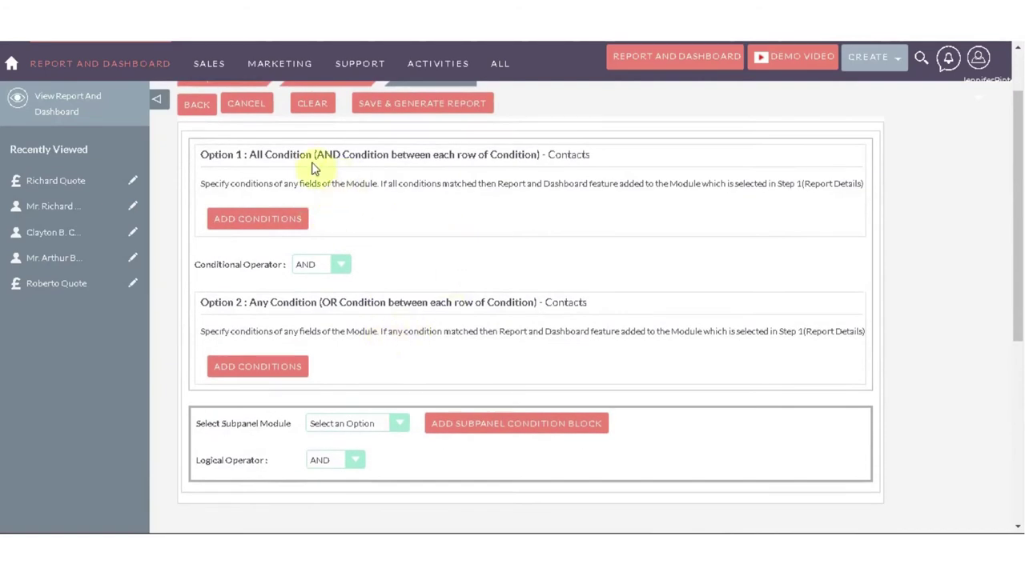
click(270, 223)
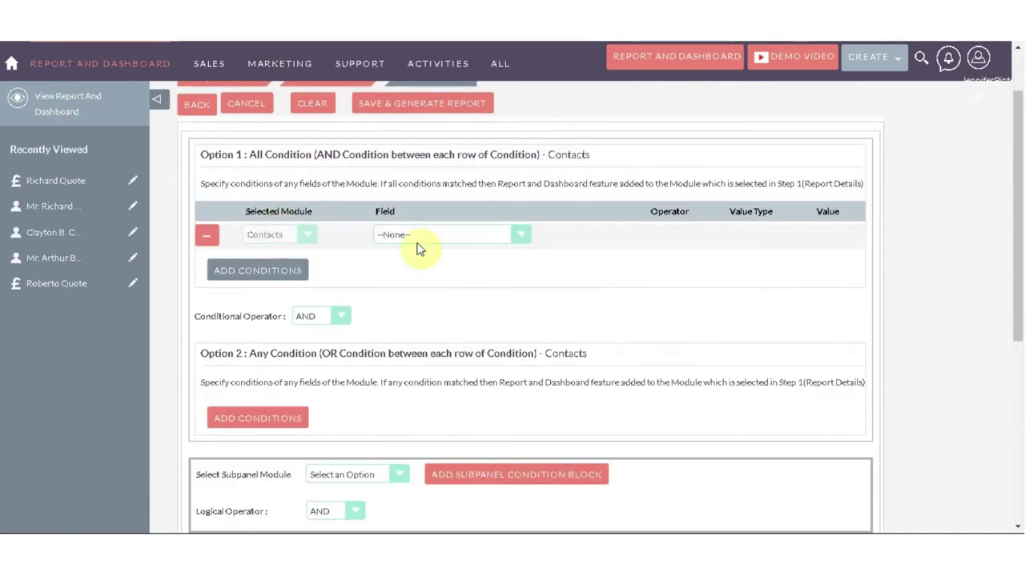
click(447, 236)
click(423, 427)
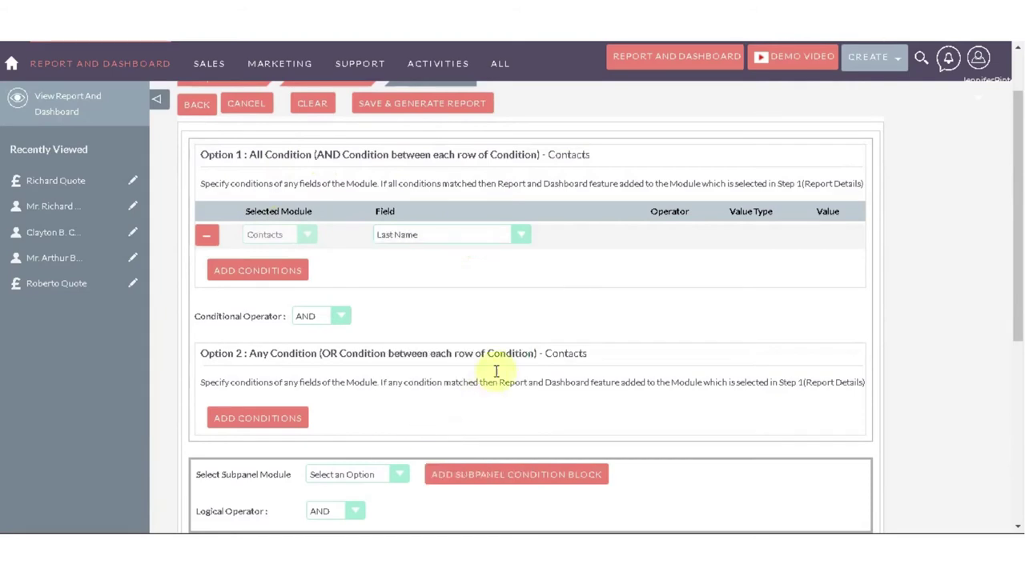
click(522, 240)
click(513, 336)
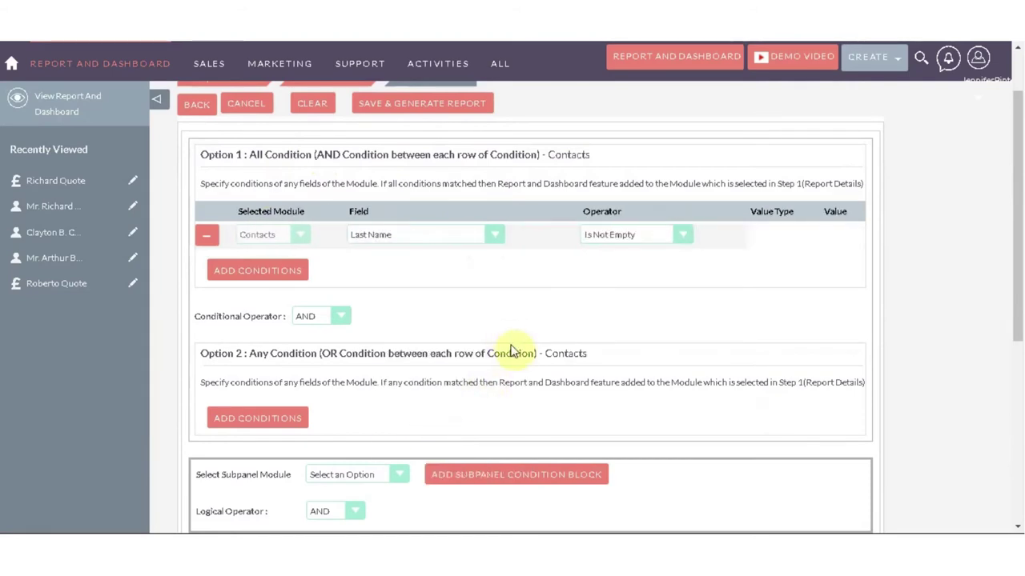
Add a subpanel condition block for the Quotes module
scroll(513, 351, down, 3)
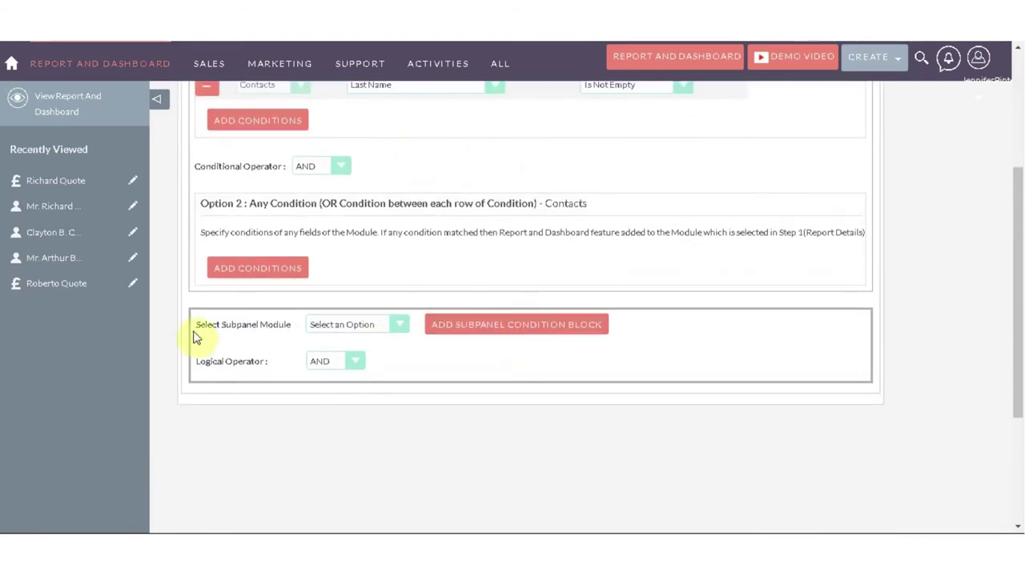
click(336, 324)
click(339, 353)
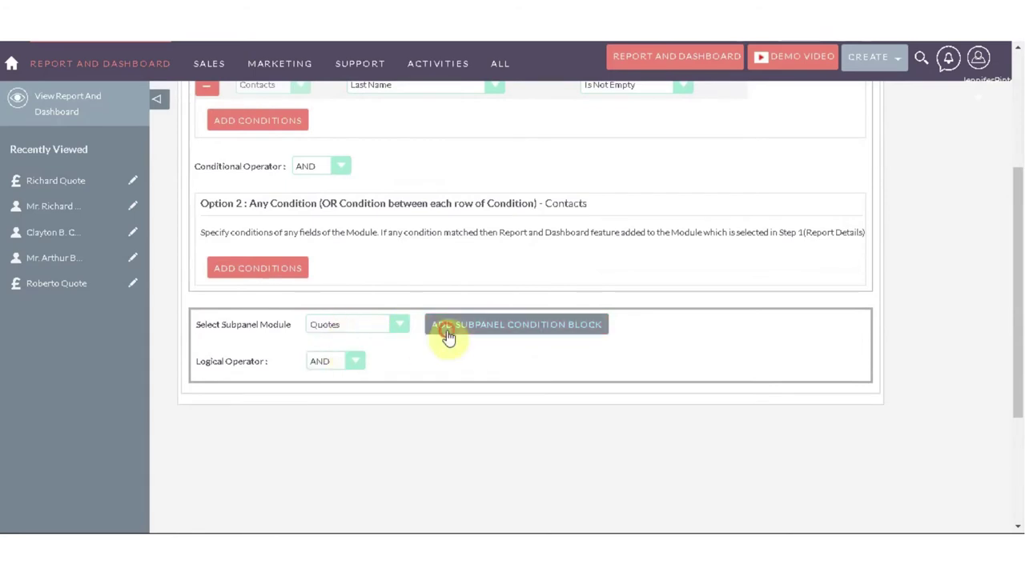
click(446, 325)
Add an All Condition for Quotes requiring Title Is Not Empty
scroll(431, 369, down, 3)
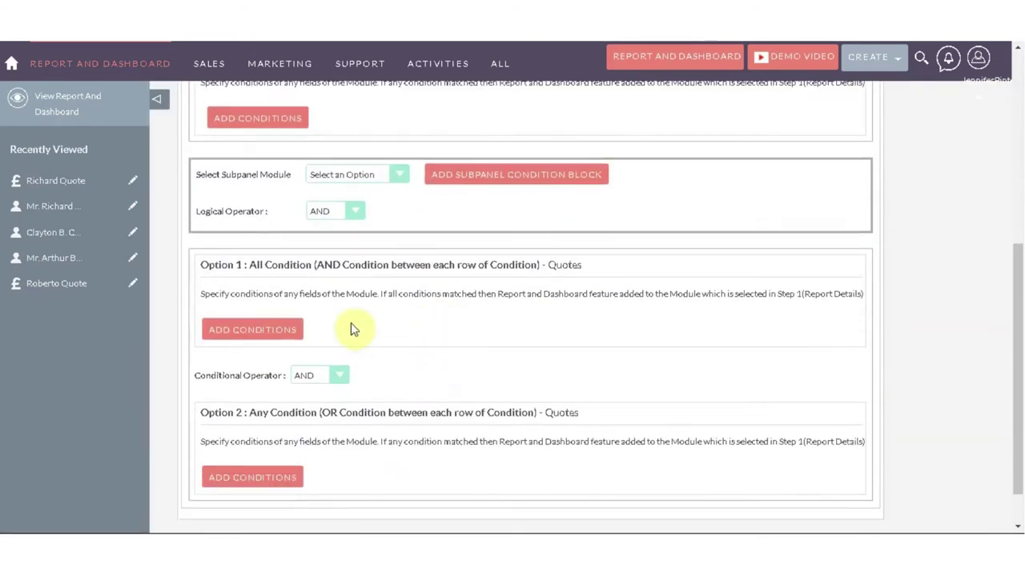
click(285, 329)
click(446, 342)
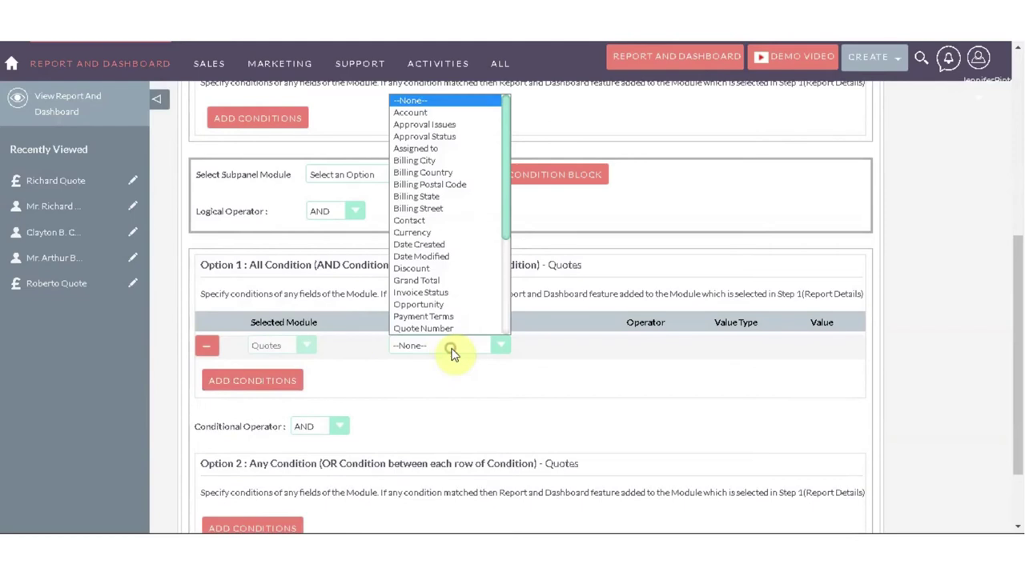
drag(503, 211, 502, 305)
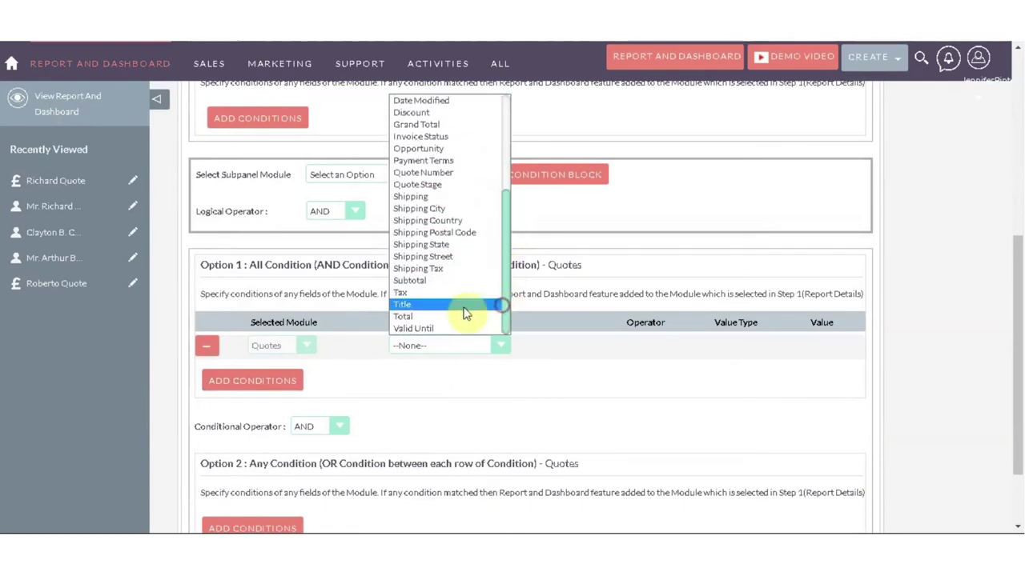
click(477, 315)
click(424, 344)
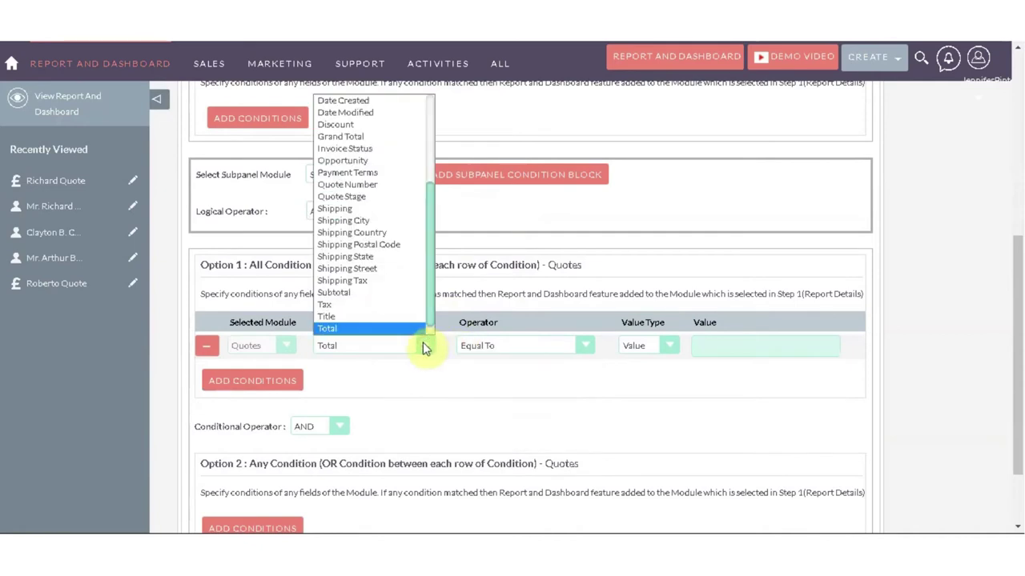
click(374, 318)
click(478, 345)
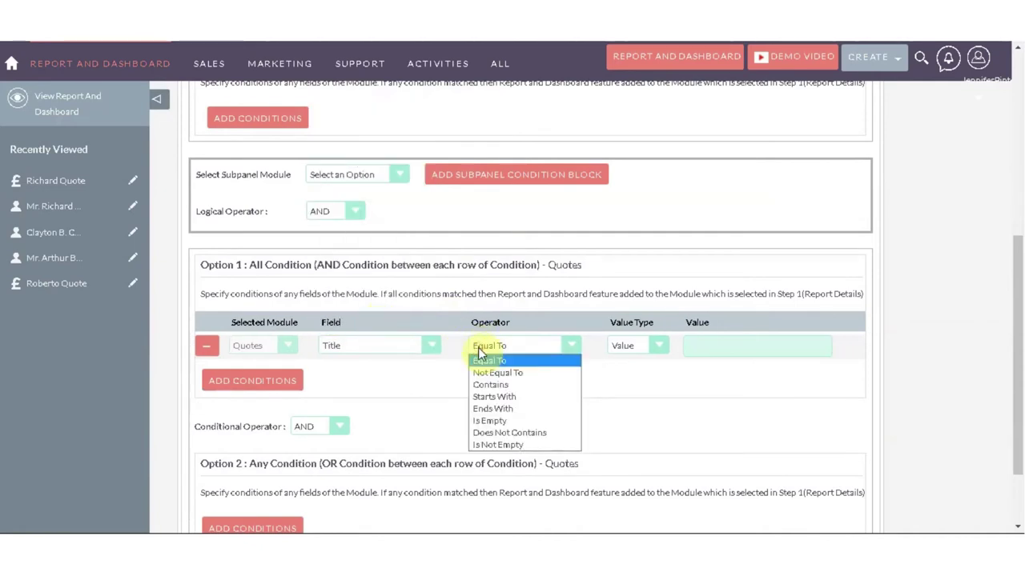
click(480, 443)
Add a subpanel condition block for the Projects module
scroll(362, 390, down, 2)
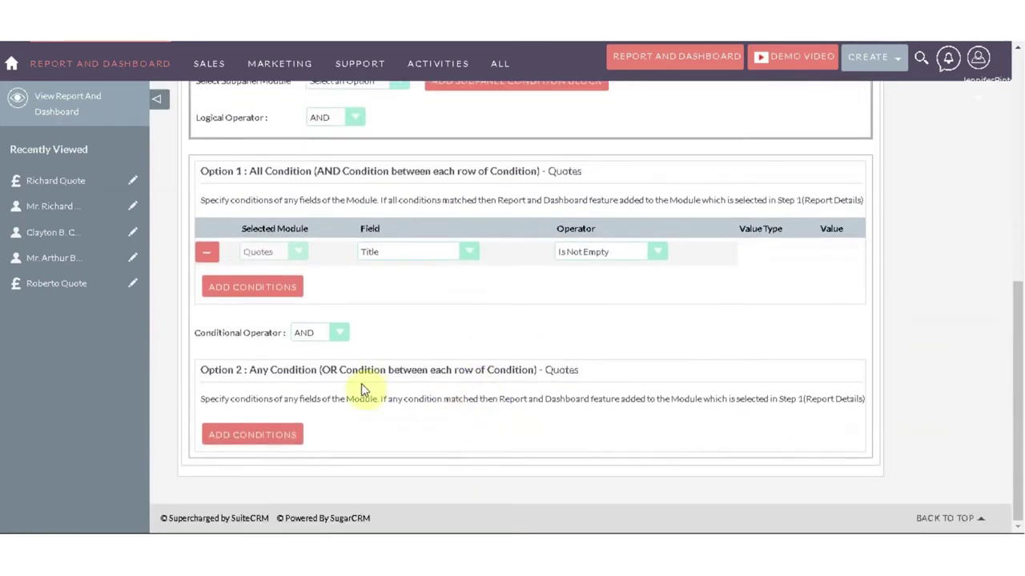
scroll(329, 226, up, 2)
click(340, 156)
click(329, 195)
scroll(449, 353, down, 5)
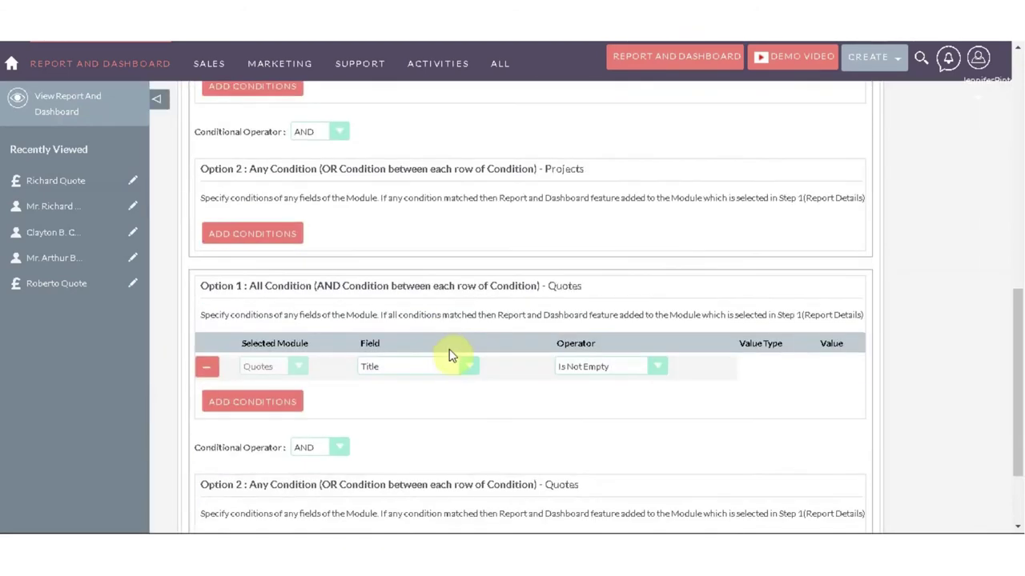
Add an All Condition for Projects requiring Name Is Not Empty
scroll(450, 350, up, 2)
click(275, 170)
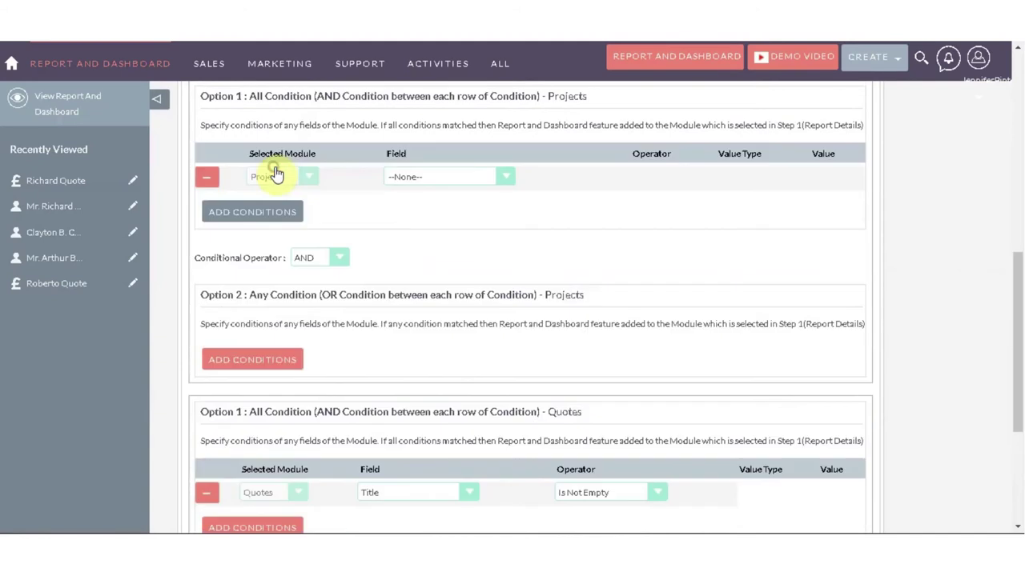
click(440, 175)
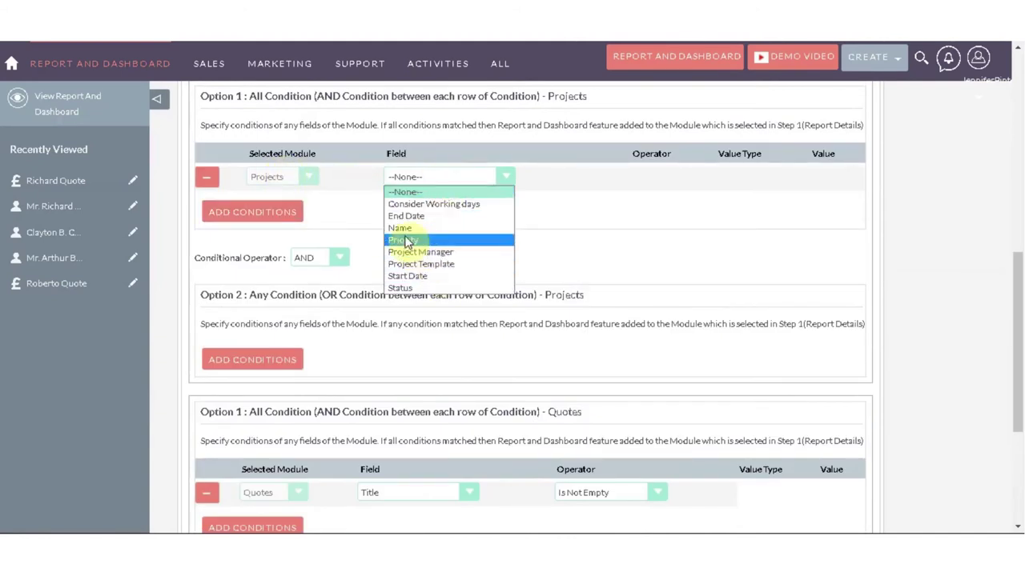
click(406, 229)
click(530, 178)
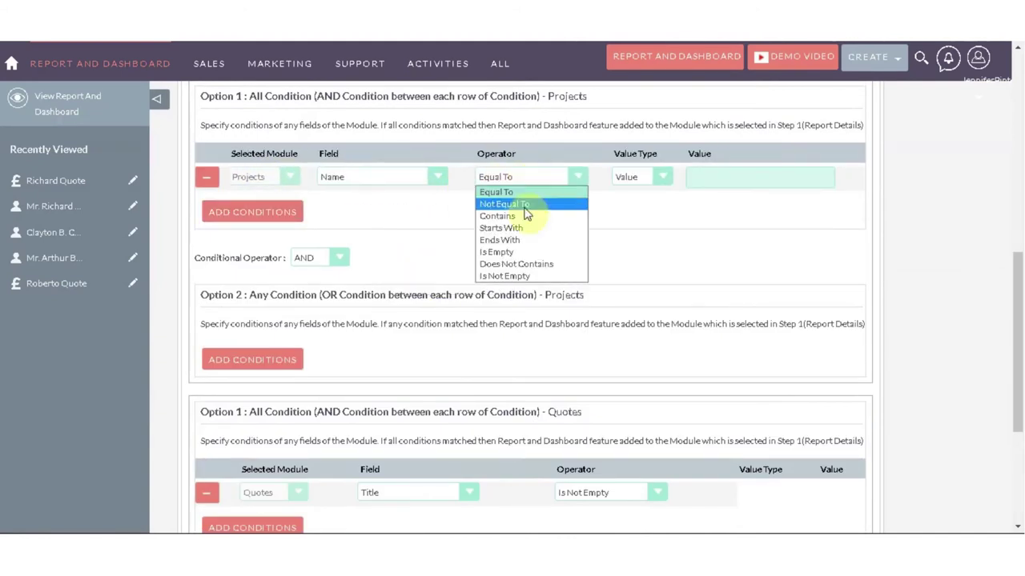
click(512, 276)
Save and generate the Contact Detail Report, and review its calculations table and record list
scroll(512, 264, up, 6)
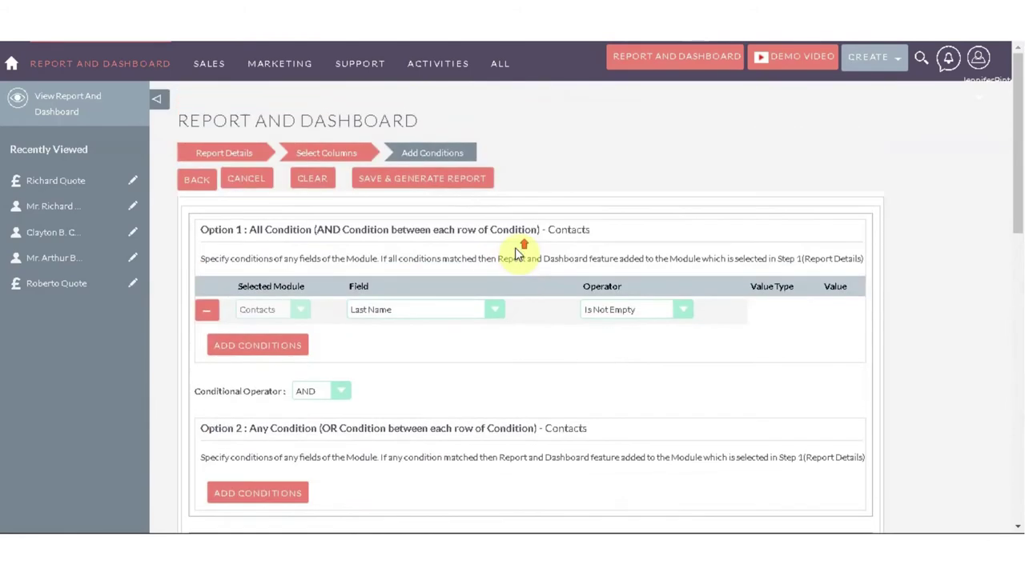
click(449, 181)
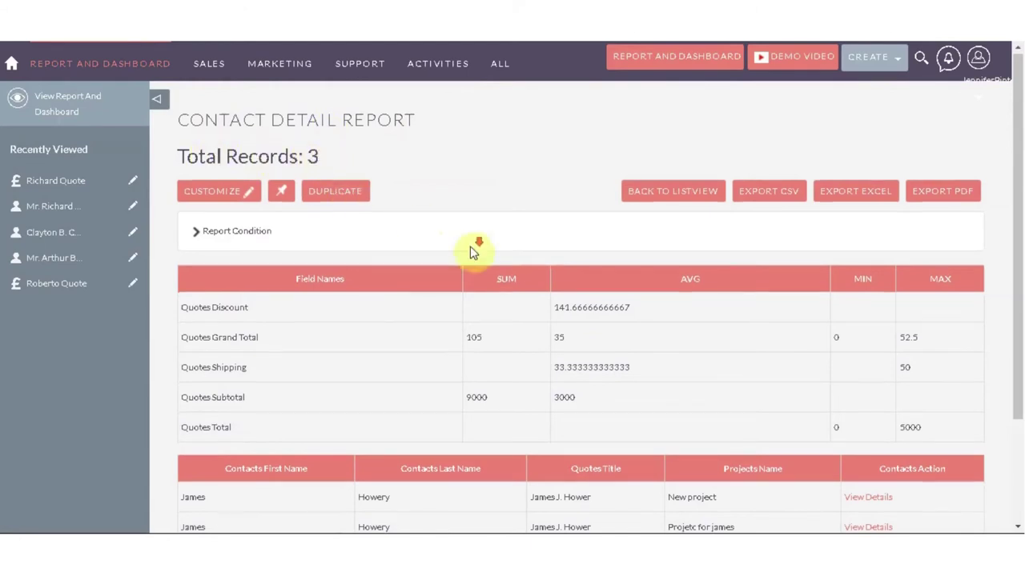
scroll(473, 247, down, 1)
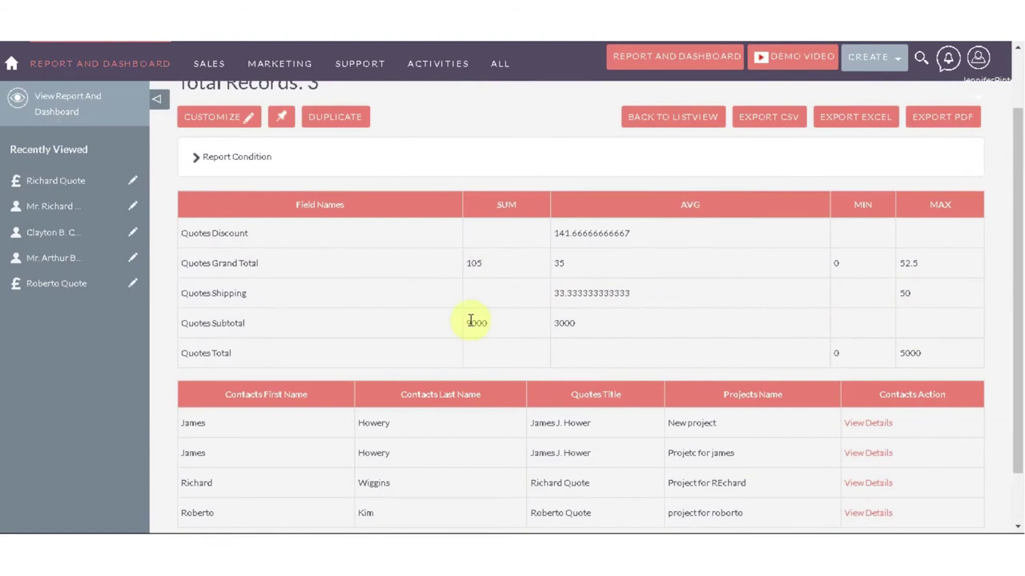
scroll(613, 349, down, 1)
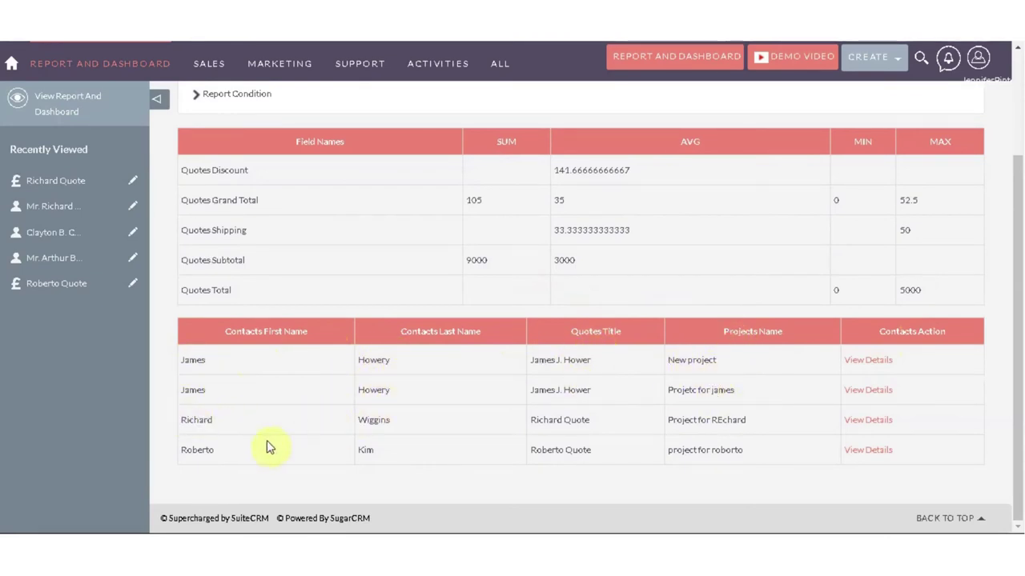
scroll(673, 373, up, 2)
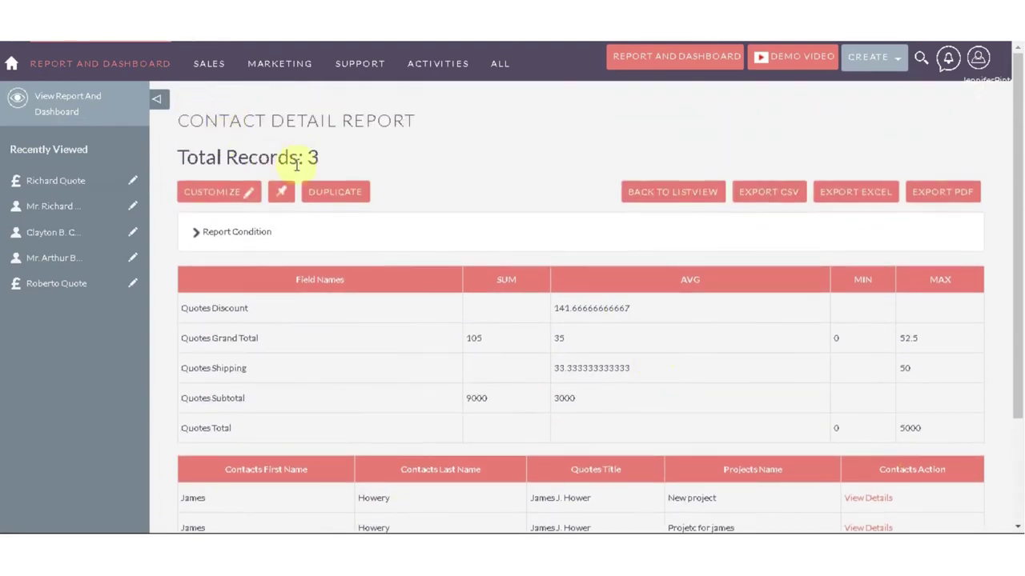
scroll(387, 240, down, 2)
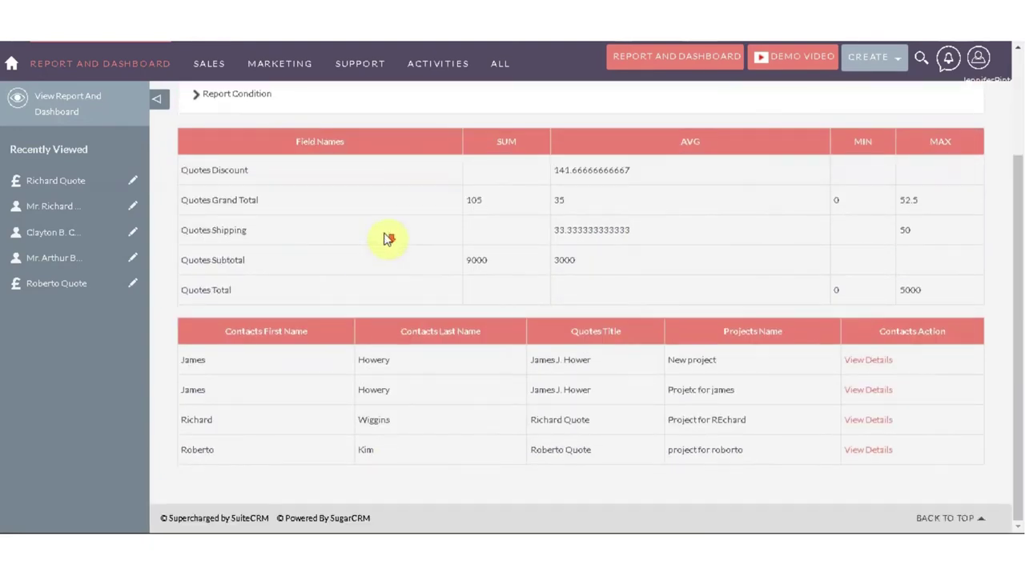
View the details of the report's first contact, check the linked quote in its Quotes subpanel, and return to the report
click(852, 362)
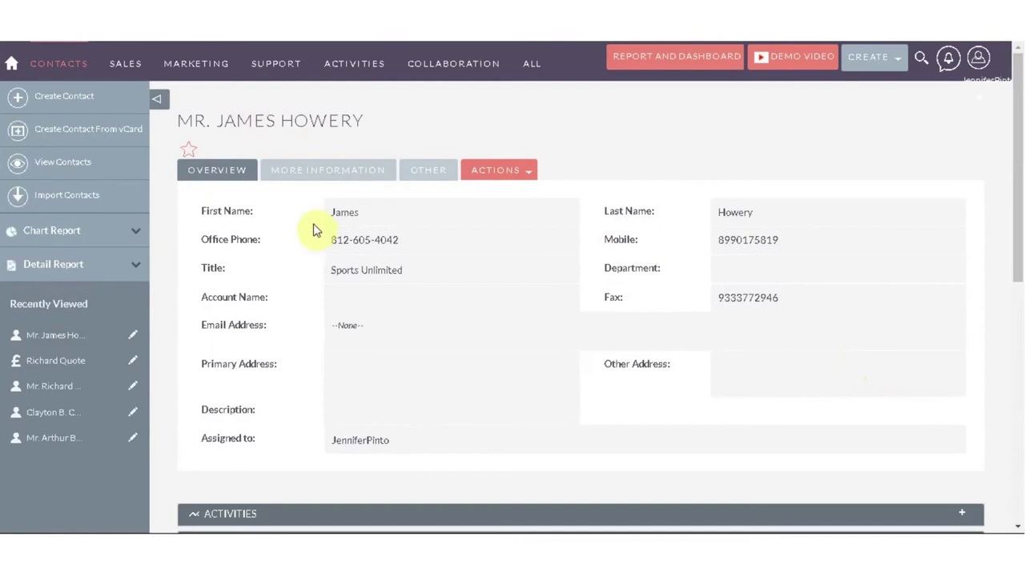
scroll(311, 227, down, 10)
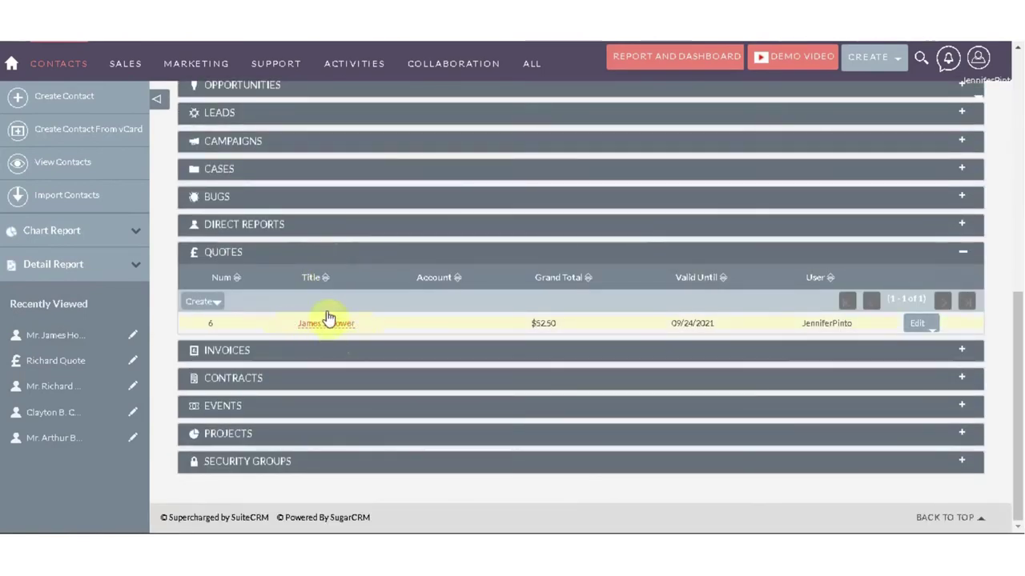
key(alt+Left)
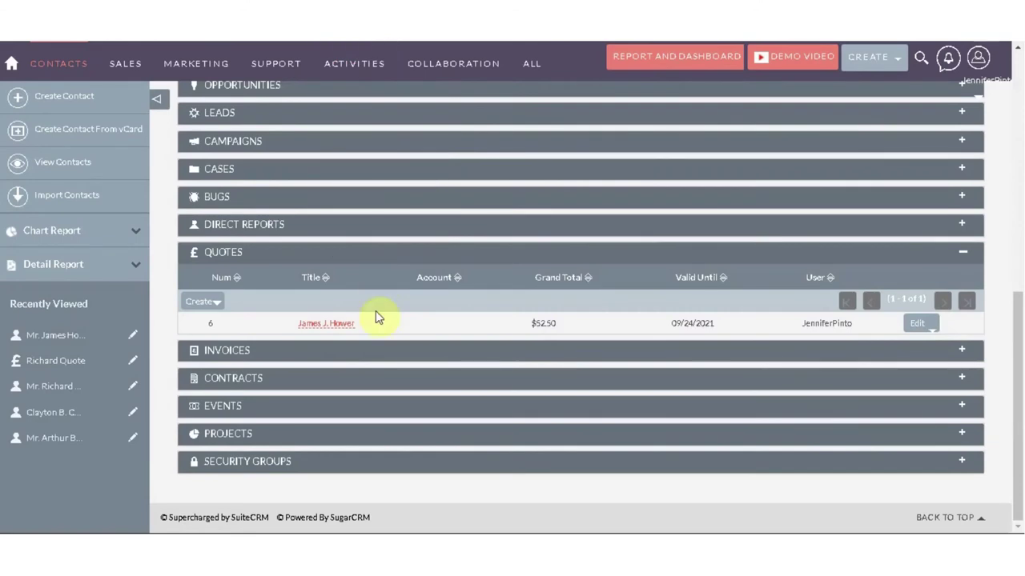
click(340, 323)
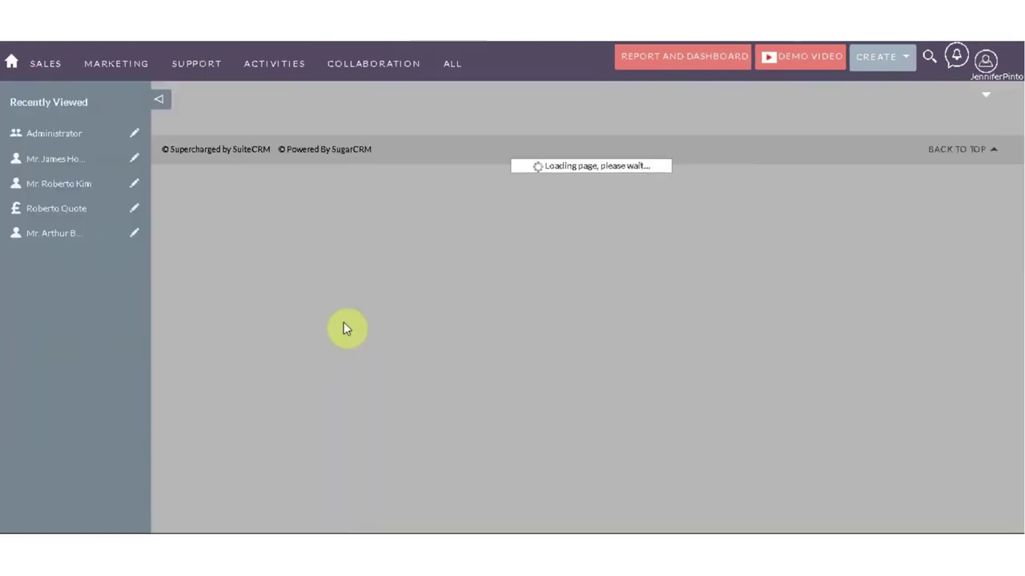
scroll(344, 328, down, 2)
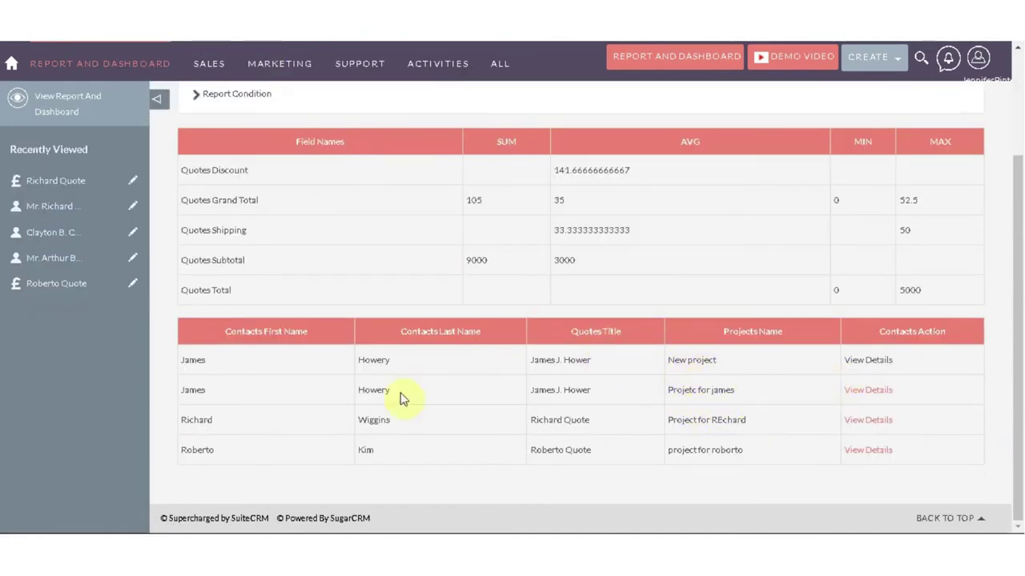
Export the report to Excel and open the downloaded Contact Detail Report.xls in Microsoft Excel
scroll(623, 422, up, 2)
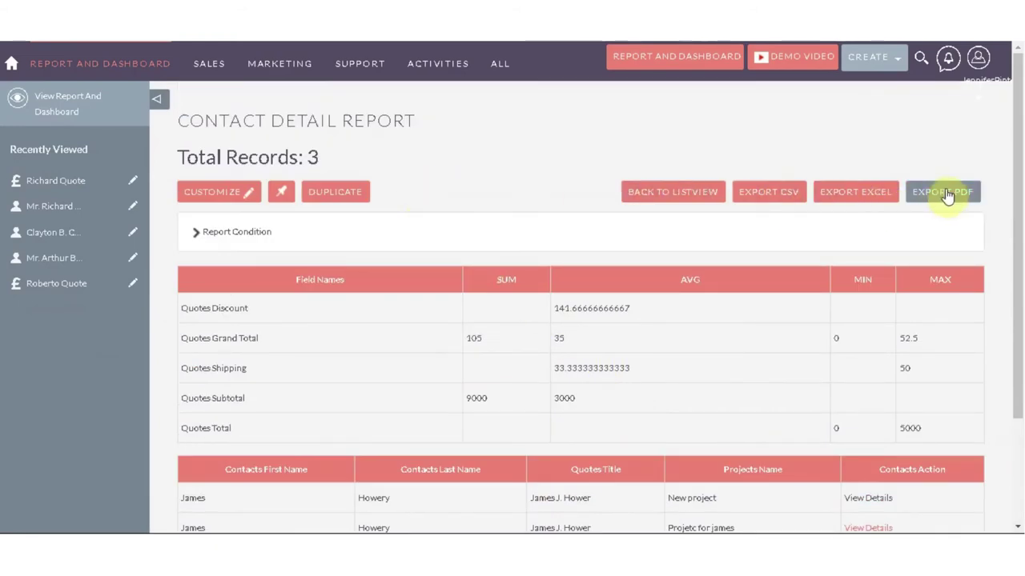
click(846, 195)
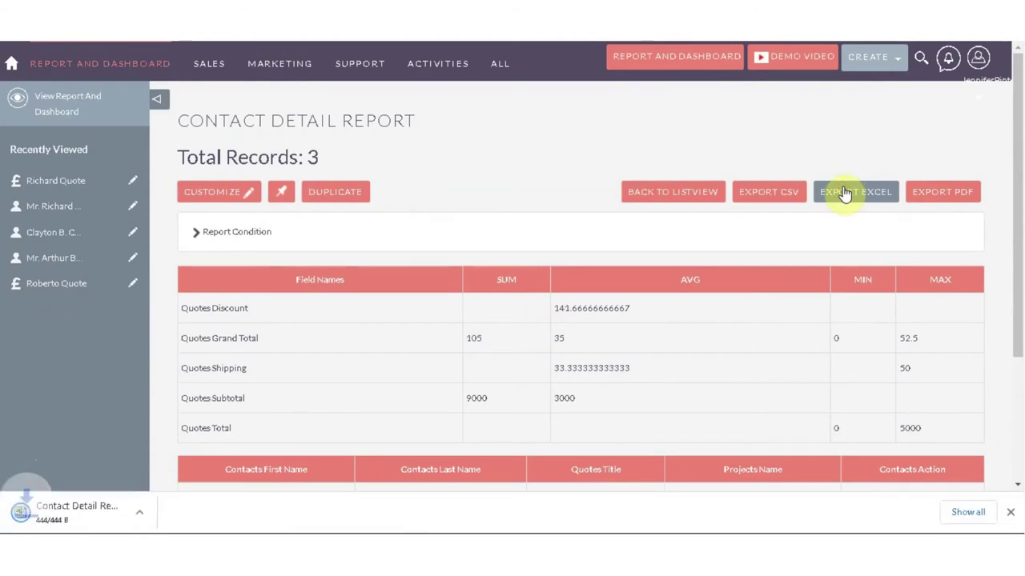
click(74, 512)
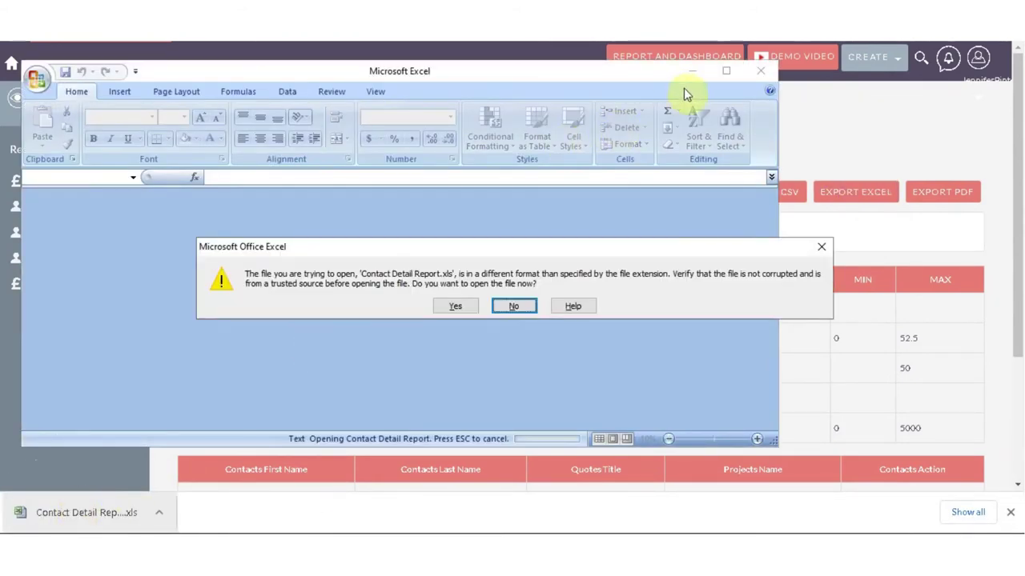
click(450, 307)
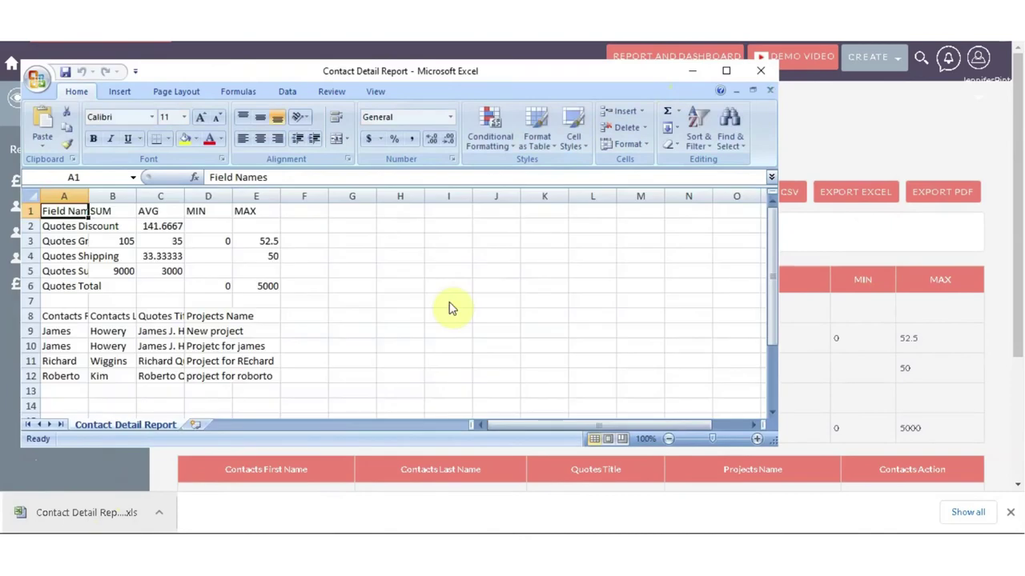
click(721, 72)
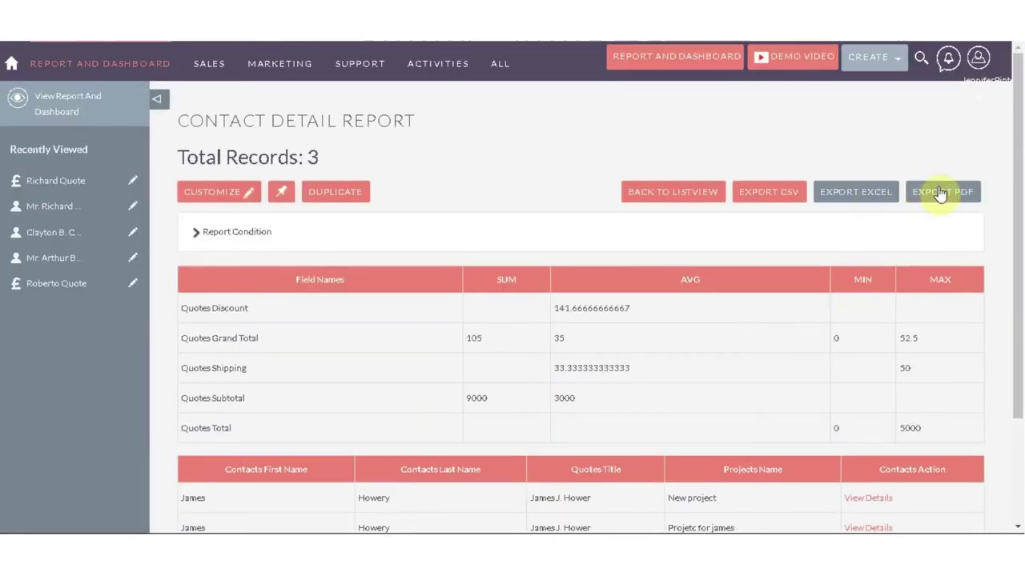
Export the report to PDF, open the downloaded Contact Detail Report.pdf to check it, and return to the report
click(947, 194)
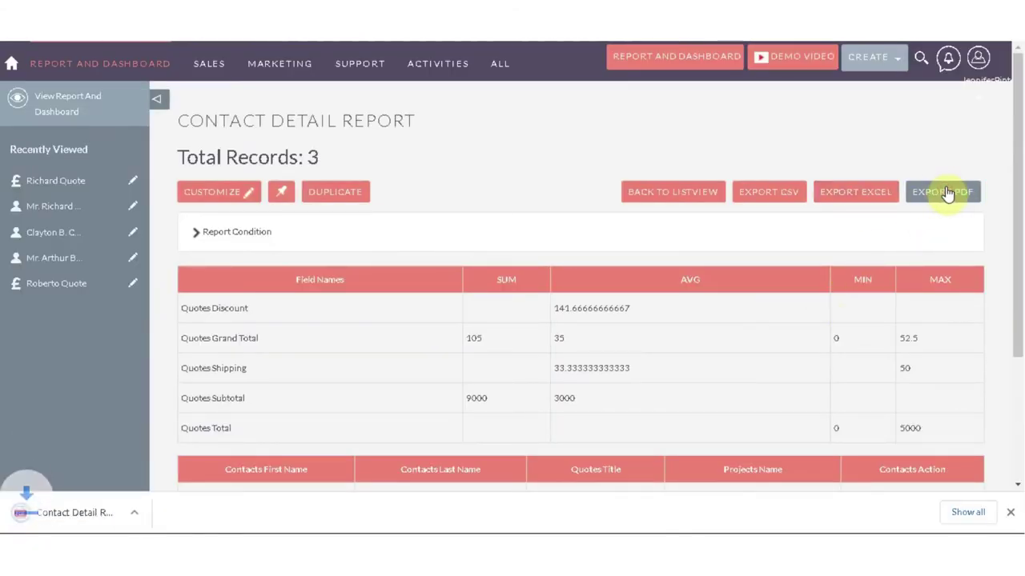
click(80, 512)
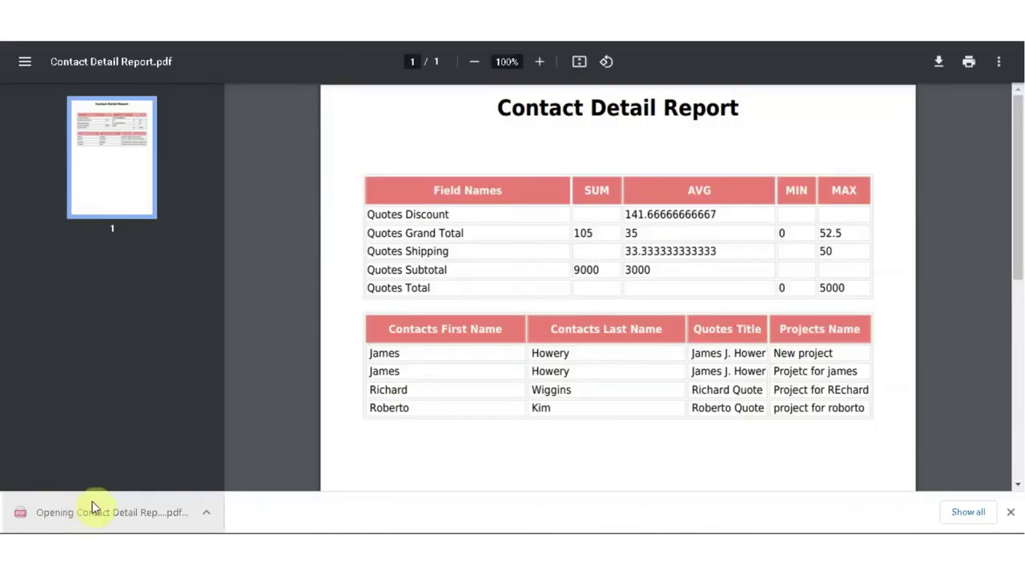
scroll(660, 278, down, 1)
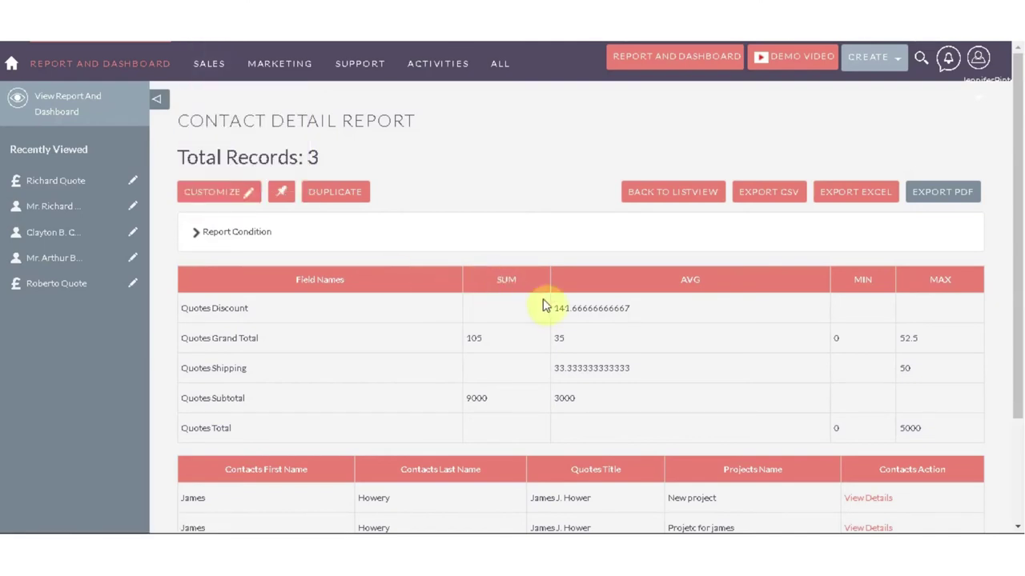
scroll(544, 304, down, 2)
scroll(546, 333, up, 2)
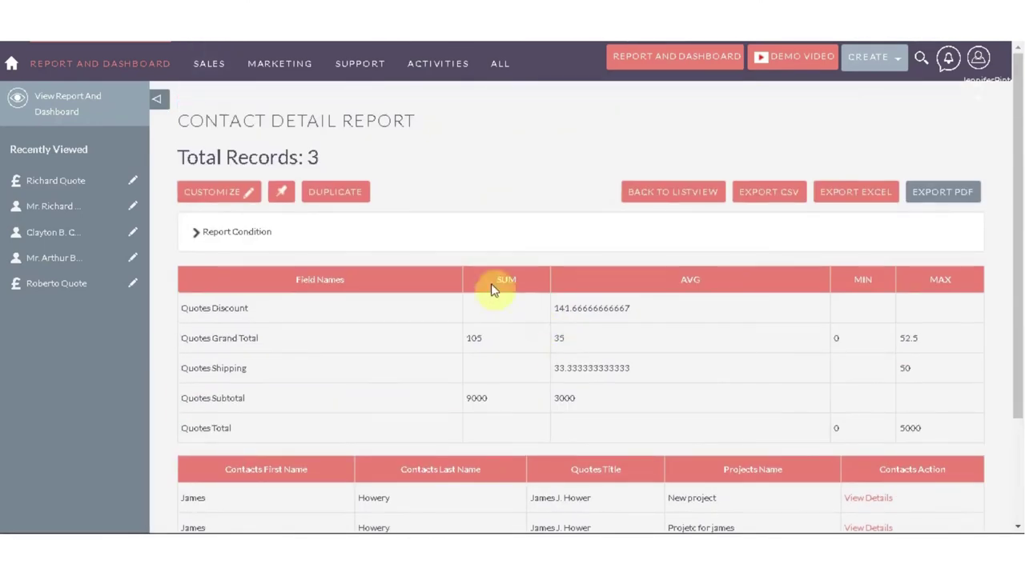
Pin the Contact Detail Report to the Report And Dashboard dashboard
click(280, 197)
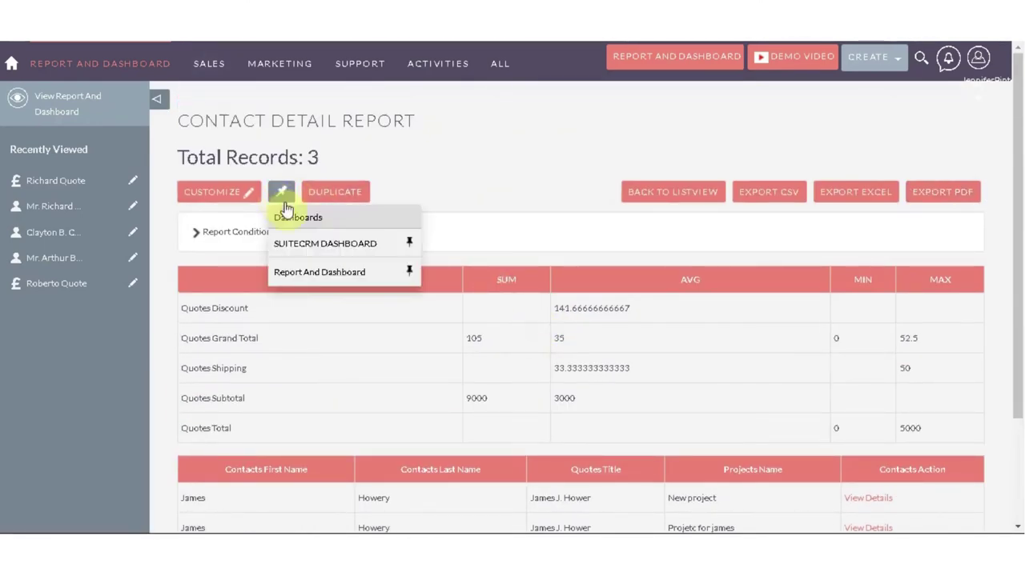
click(410, 274)
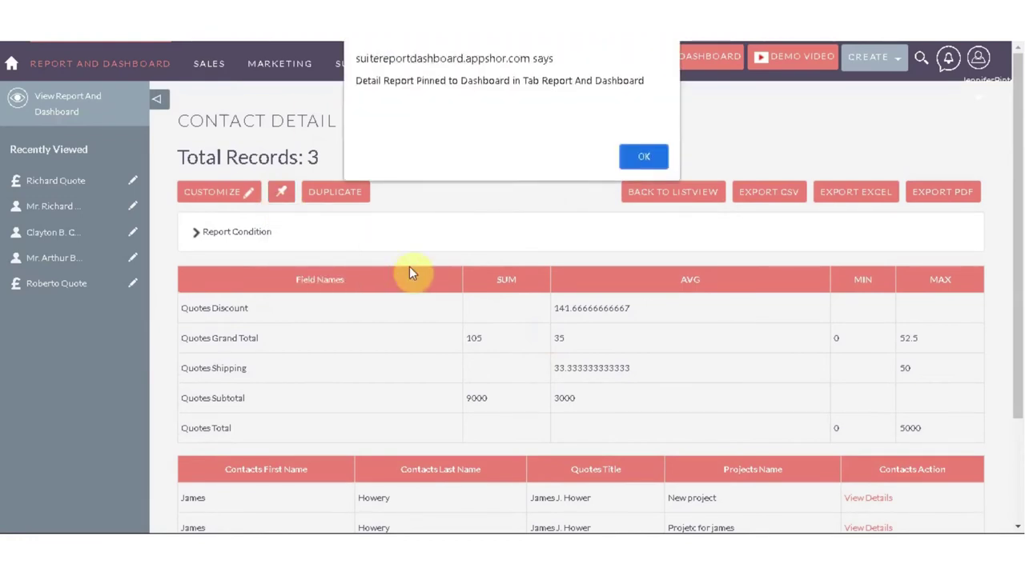
click(639, 155)
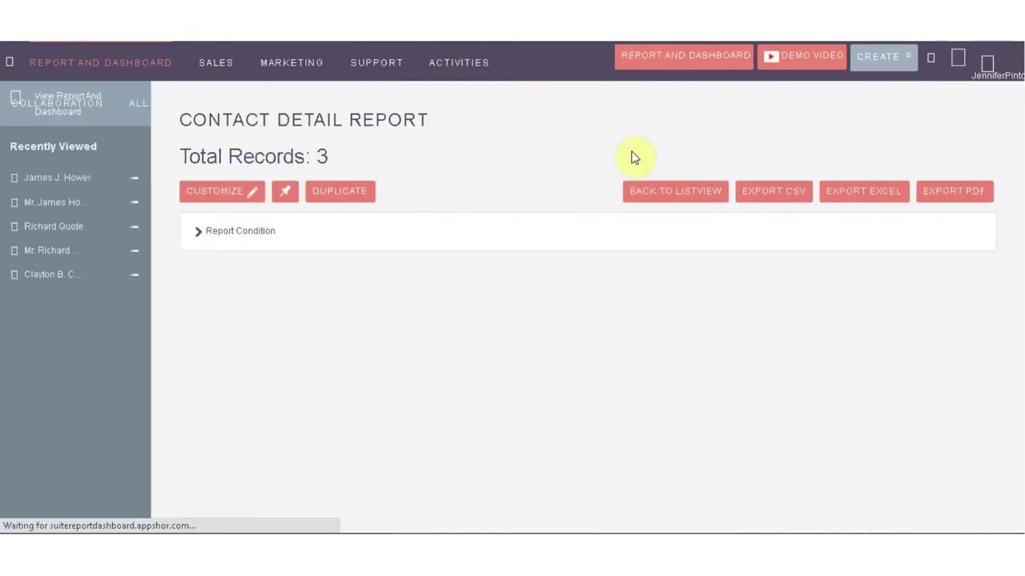
Examine the pinned Contact Detail Report on the Report And Dashboard dashboard
click(408, 118)
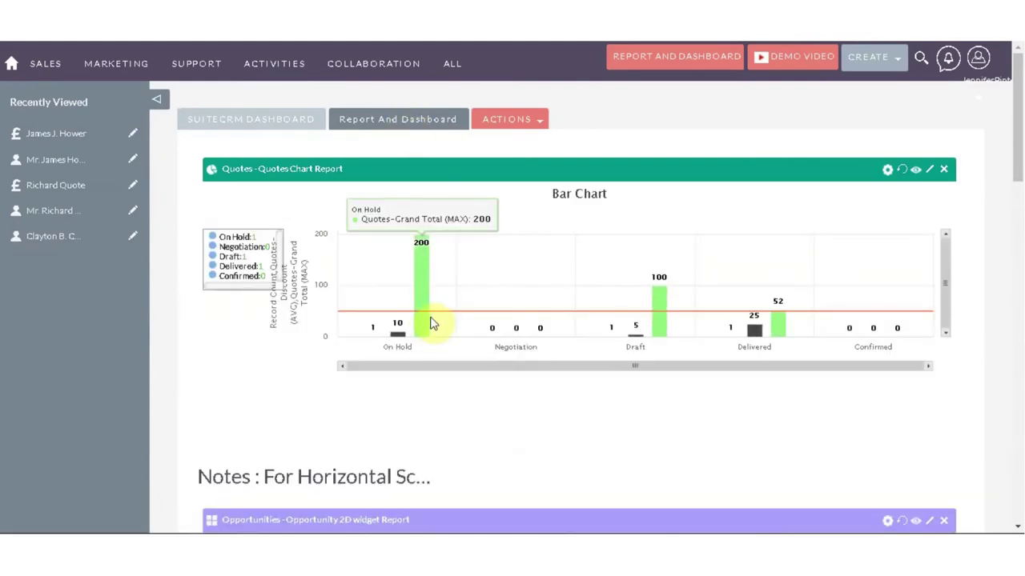
scroll(430, 320, down, 4)
scroll(430, 320, down, 15)
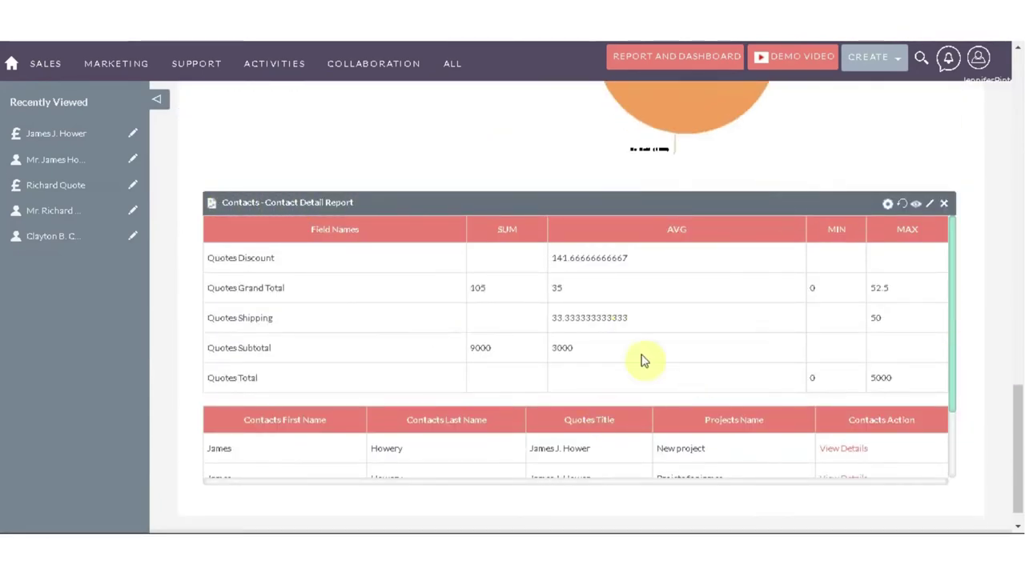
scroll(561, 392, down, 2)
scroll(667, 389, up, 2)
Refresh the pinned Contact Detail Report, preview it in full, and review its calculations and records
click(902, 205)
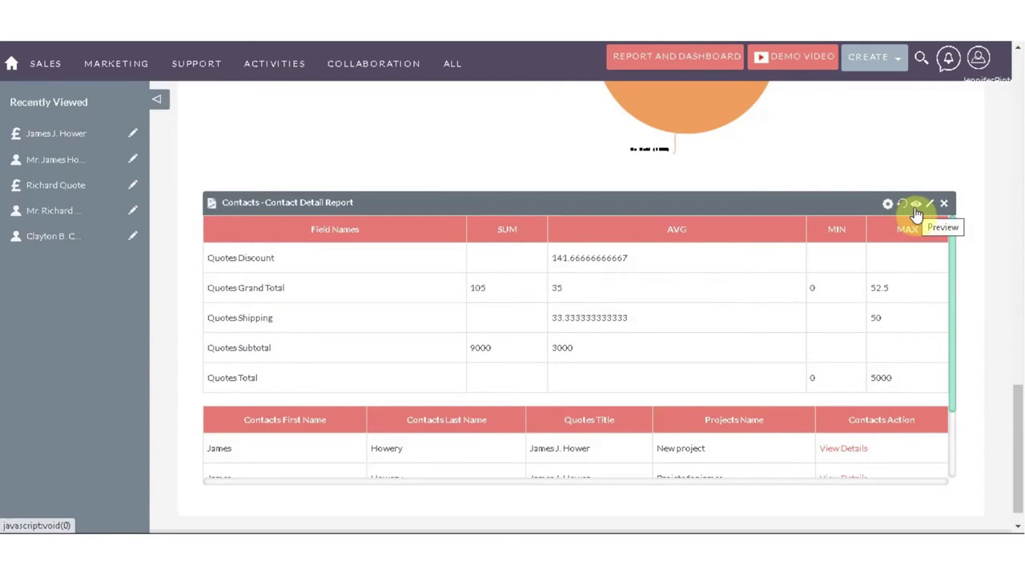
click(914, 206)
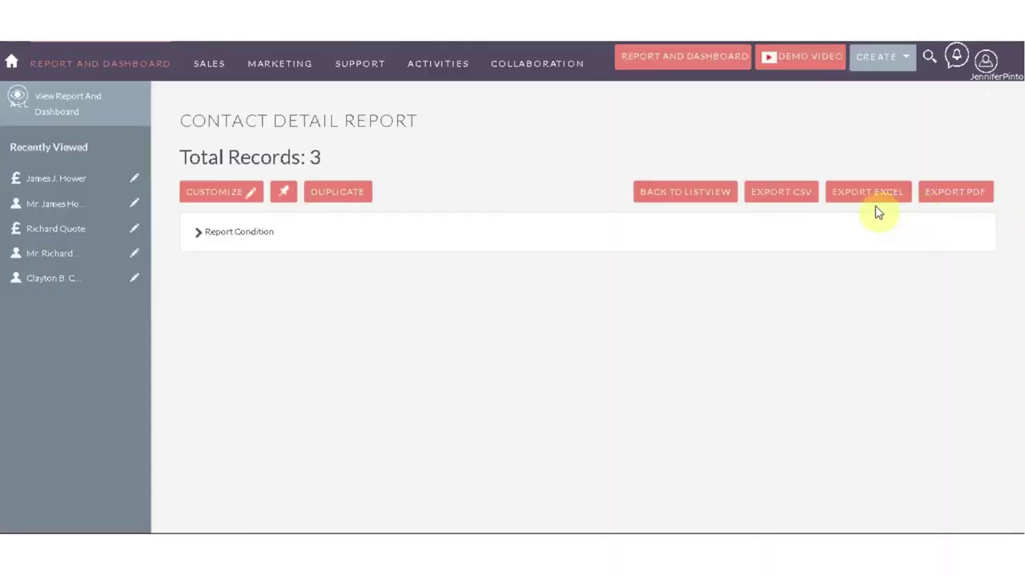
scroll(327, 323, down, 3)
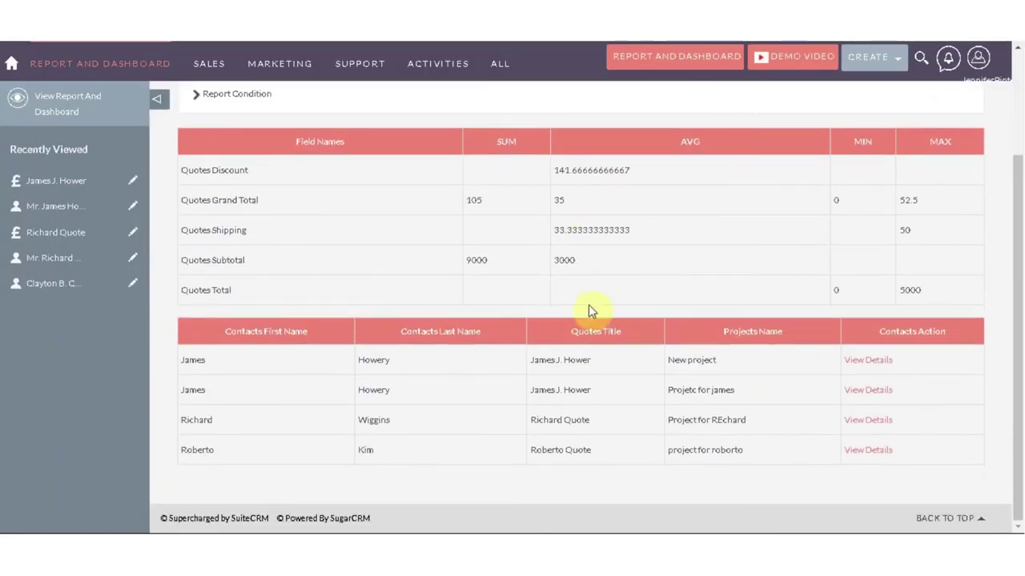
scroll(542, 352, up, 3)
Expand the report conditions and set the Logical Operator for the subpanel condition blocks to OR
click(199, 239)
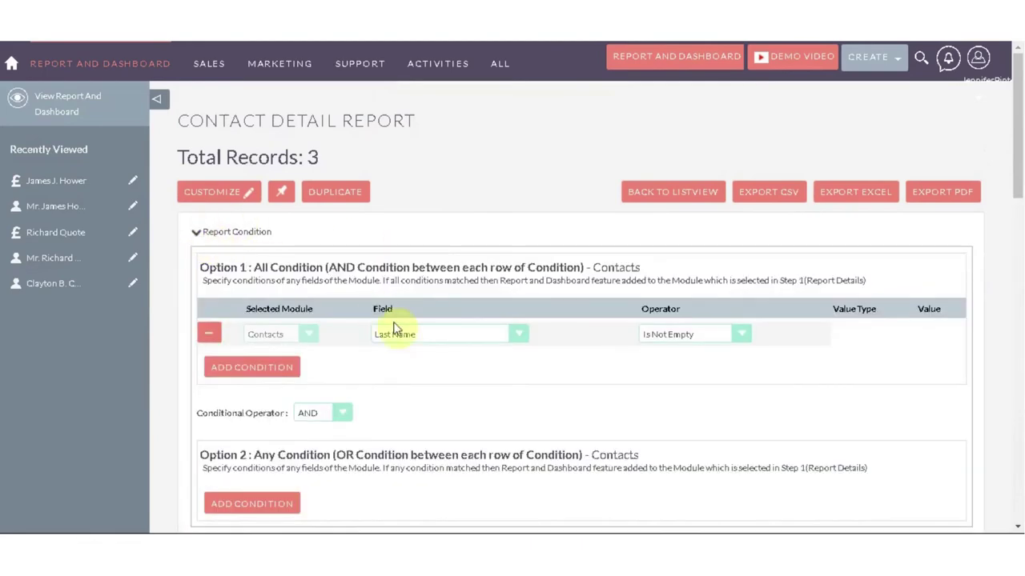
scroll(396, 332, down, 9)
scroll(410, 340, down, 2)
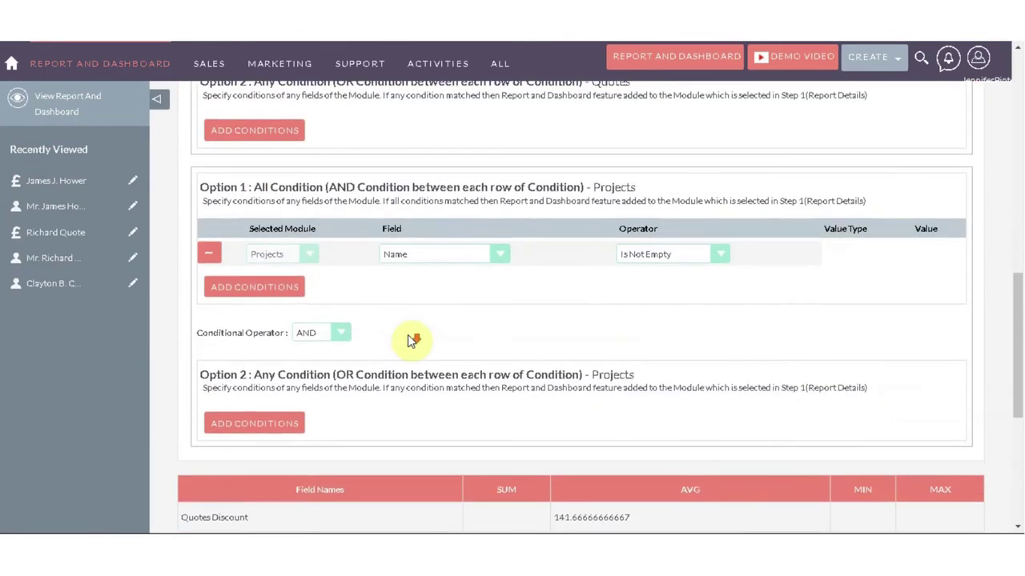
scroll(436, 277, up, 5)
click(378, 262)
click(381, 265)
click(337, 287)
click(335, 317)
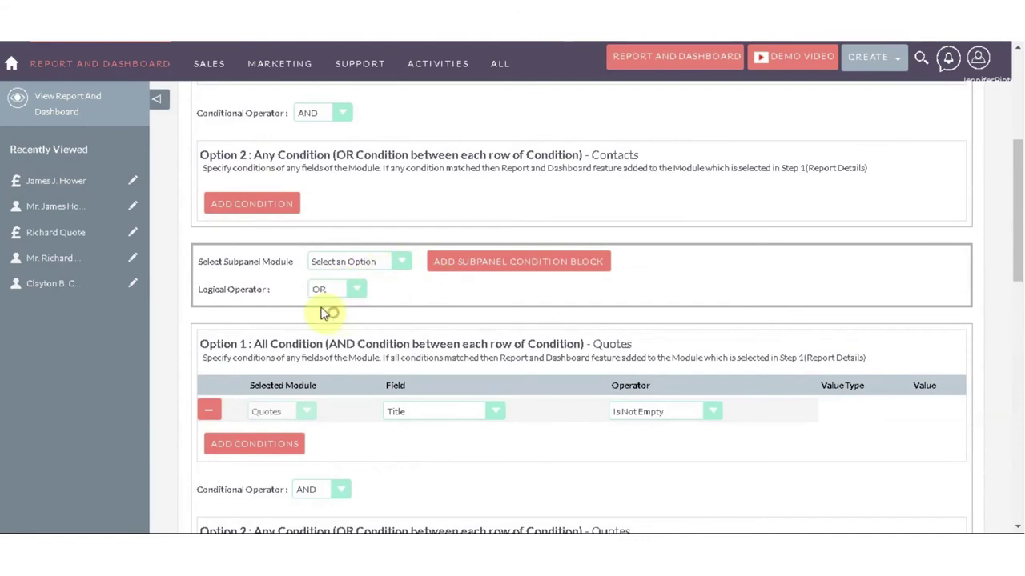
Save and regenerate the Contact Detail Report, and review its calculations table and record list
scroll(293, 294, down, 5)
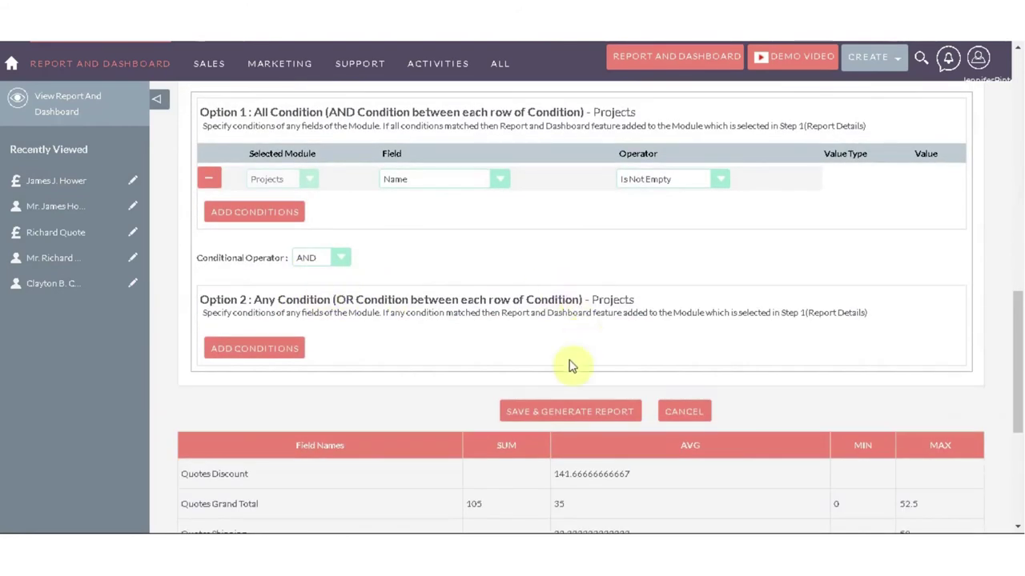
click(570, 411)
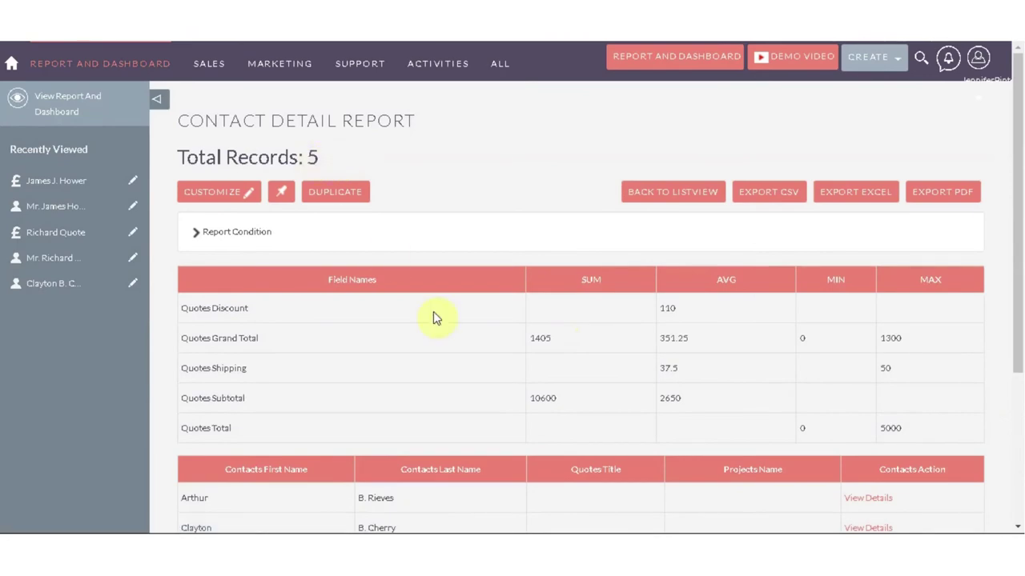
scroll(434, 313, down, 3)
scroll(737, 386, up, 3)
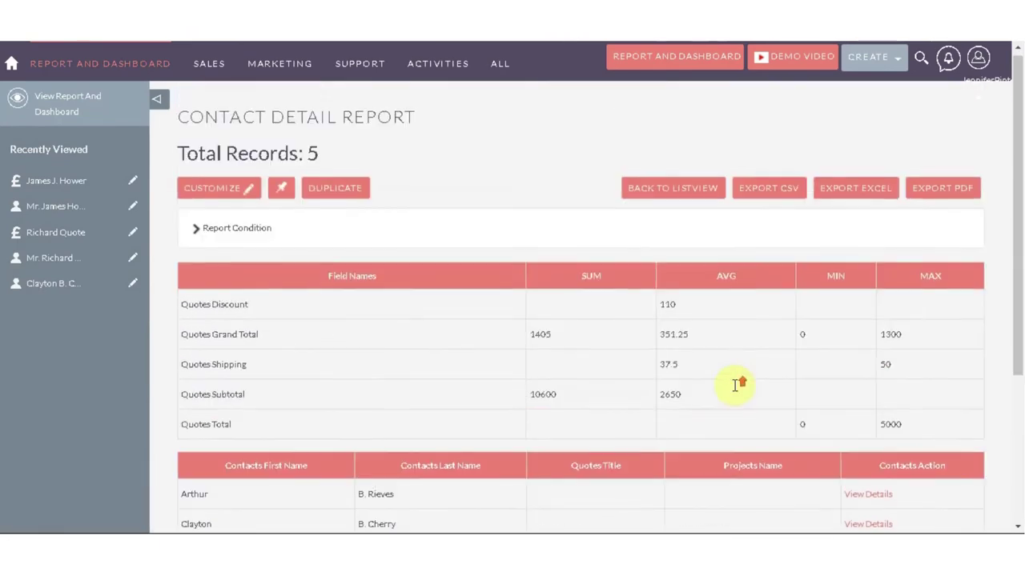
Return to the report list and start a new 2D Widget Report
click(669, 192)
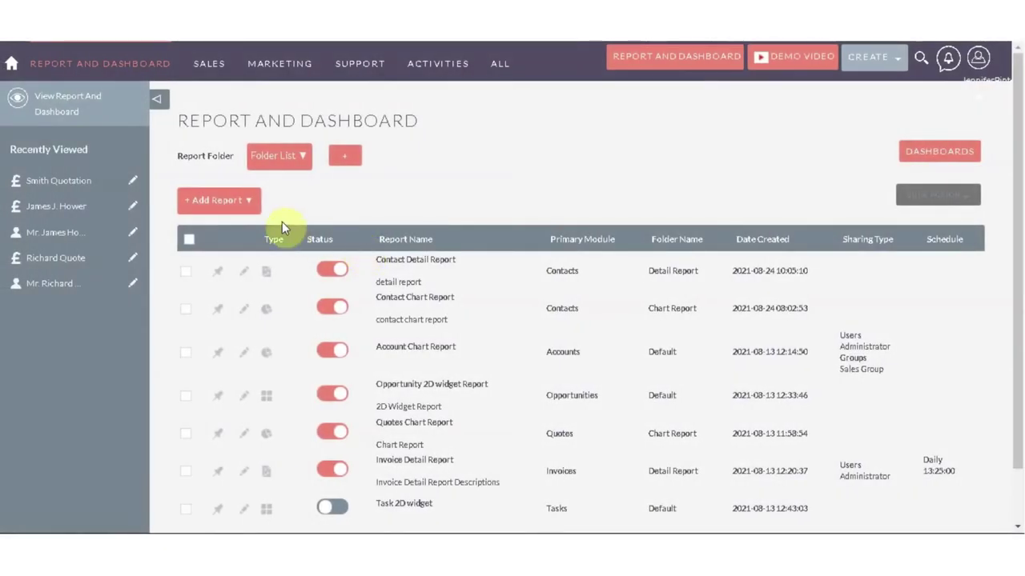
click(229, 205)
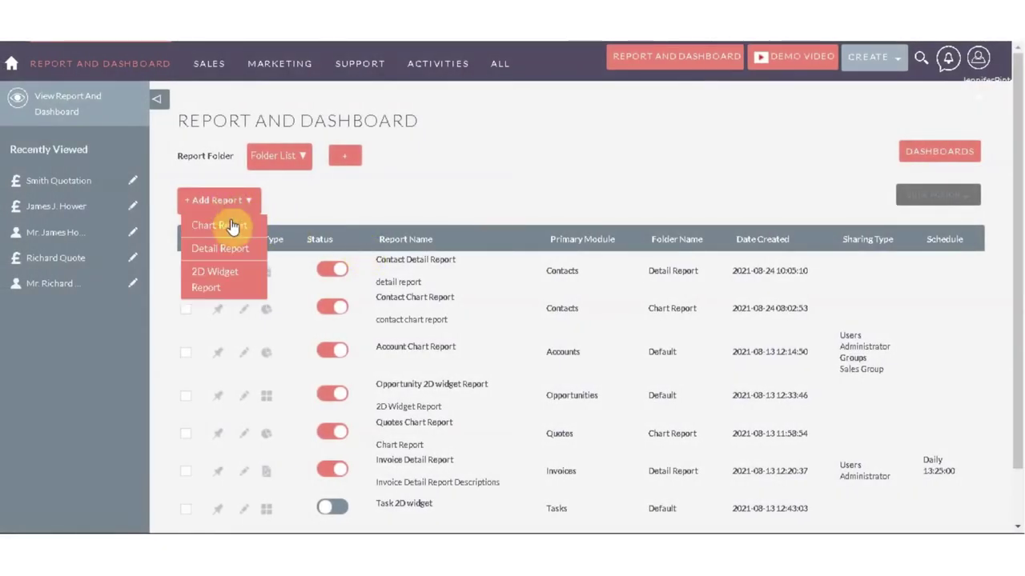
click(211, 283)
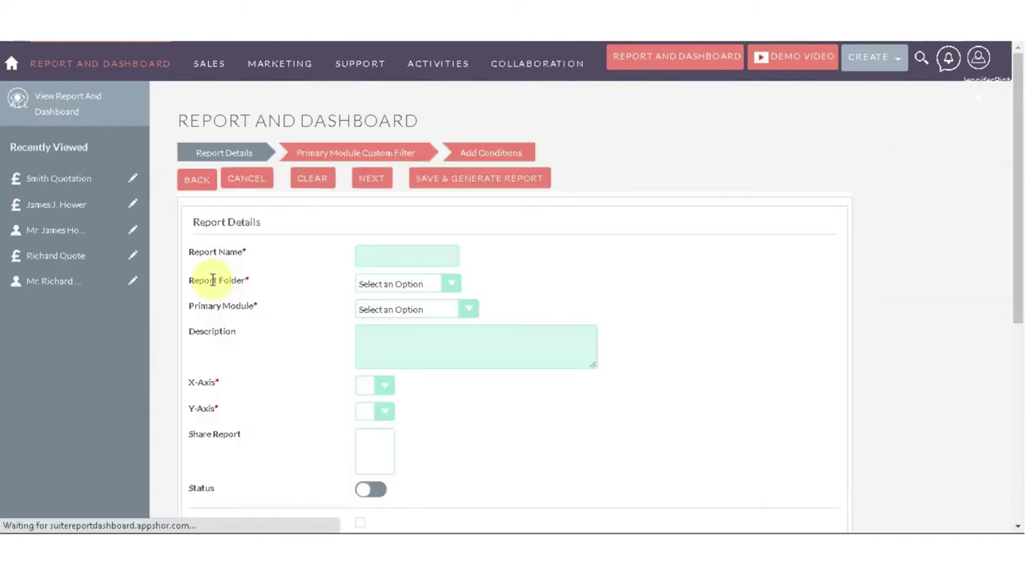
Name the report Quote 2d Widget Report, with folder 2D widget report, primary module Quotes and description "2d widget report"
click(401, 253)
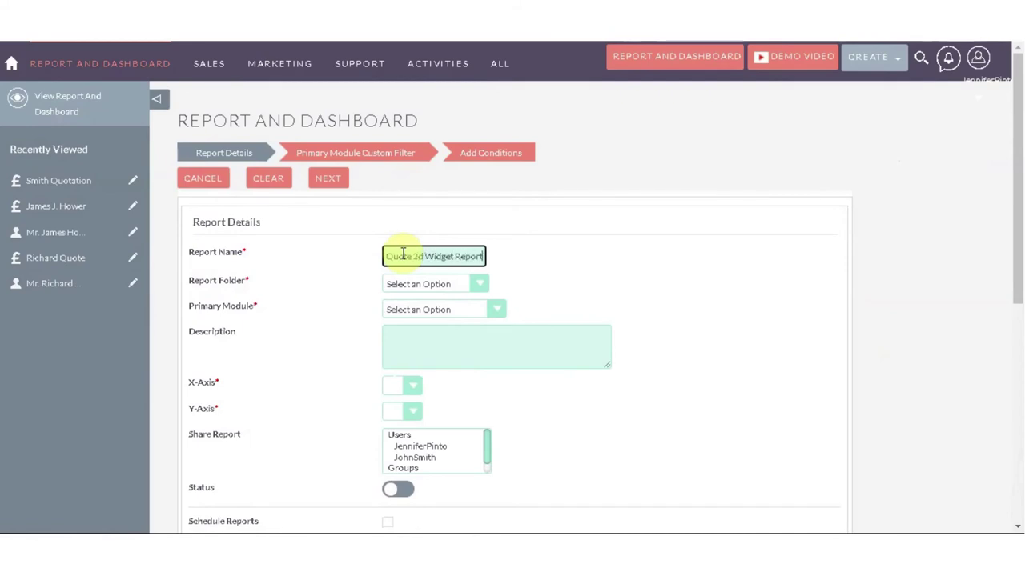
scroll(392, 265, down, 1)
click(394, 211)
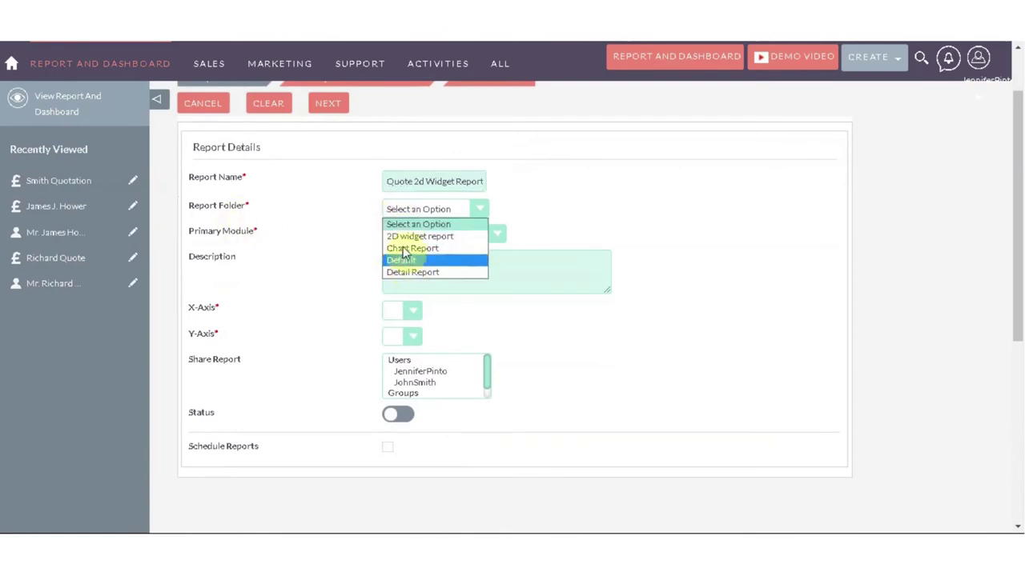
click(404, 237)
click(392, 233)
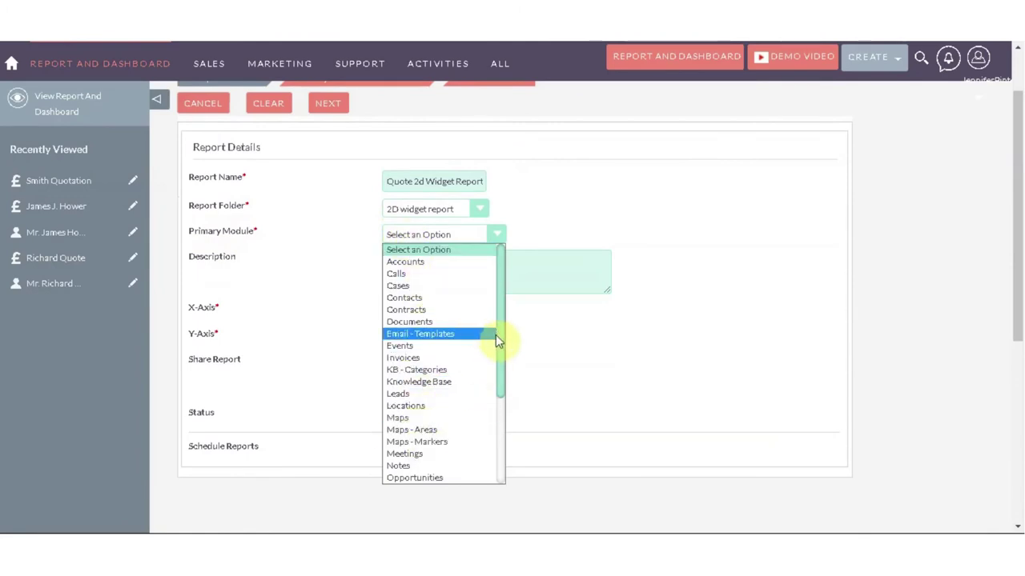
drag(502, 409, 498, 458)
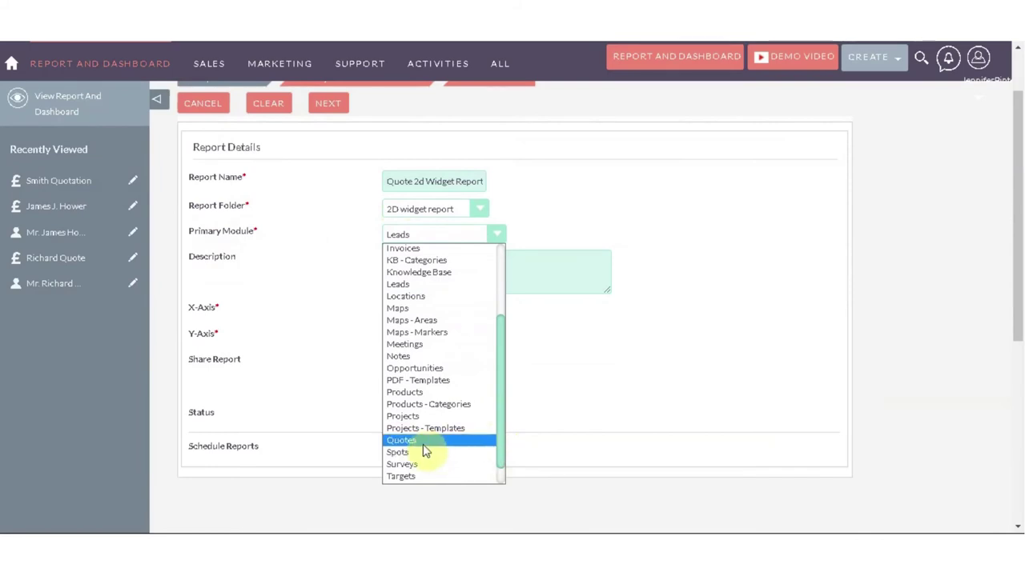
click(417, 440)
click(396, 310)
click(401, 261)
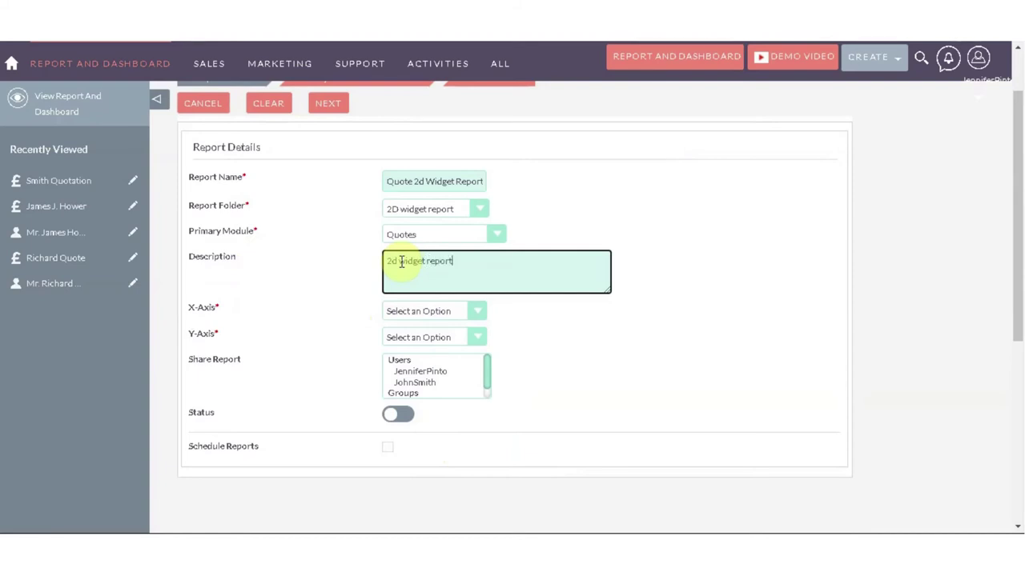
Set the report's X-Axis to Quote Stage and its Y-Axis to Invoice Status
click(395, 314)
click(392, 325)
click(400, 337)
click(400, 337)
click(404, 312)
click(406, 339)
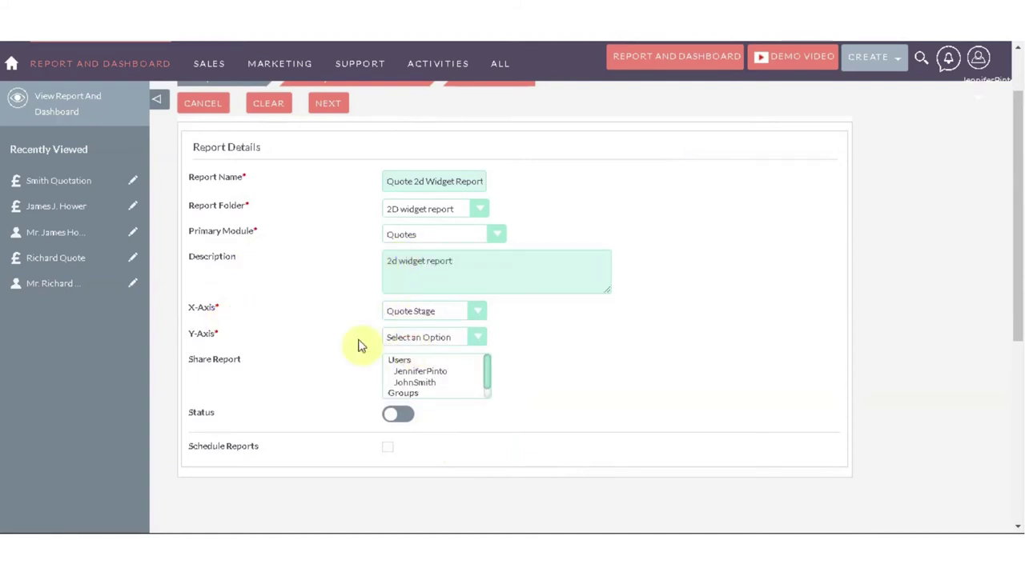
click(388, 342)
click(393, 374)
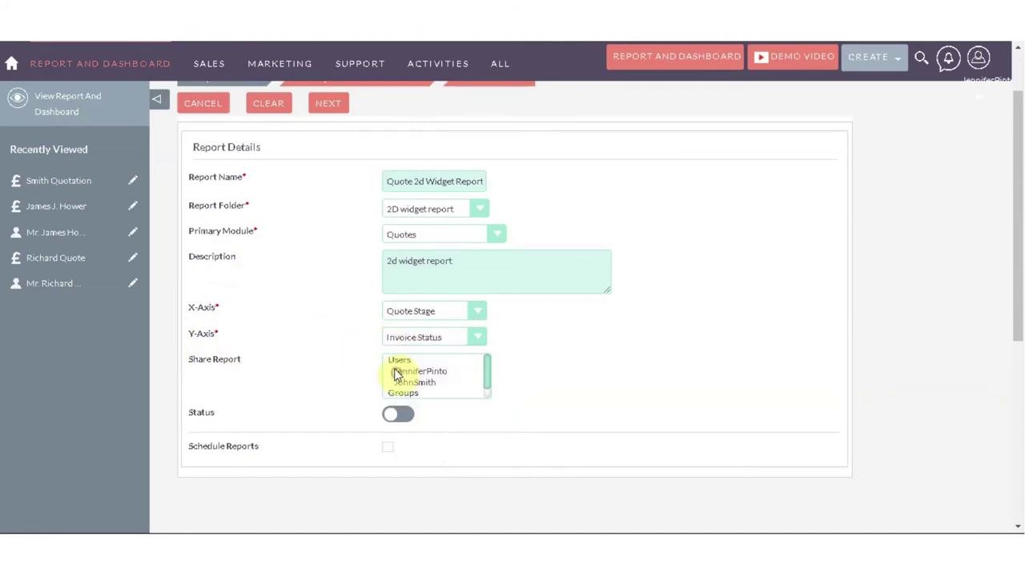
Check the report's sharing options, turn on its Status, and proceed to the Primary Module Custom Filter stage
scroll(360, 385, down, 2)
mouse_move(279, 63)
mouse_move(486, 297)
mouse_down()
mouse_move(486, 313)
mouse_move(486, 286)
mouse_up()
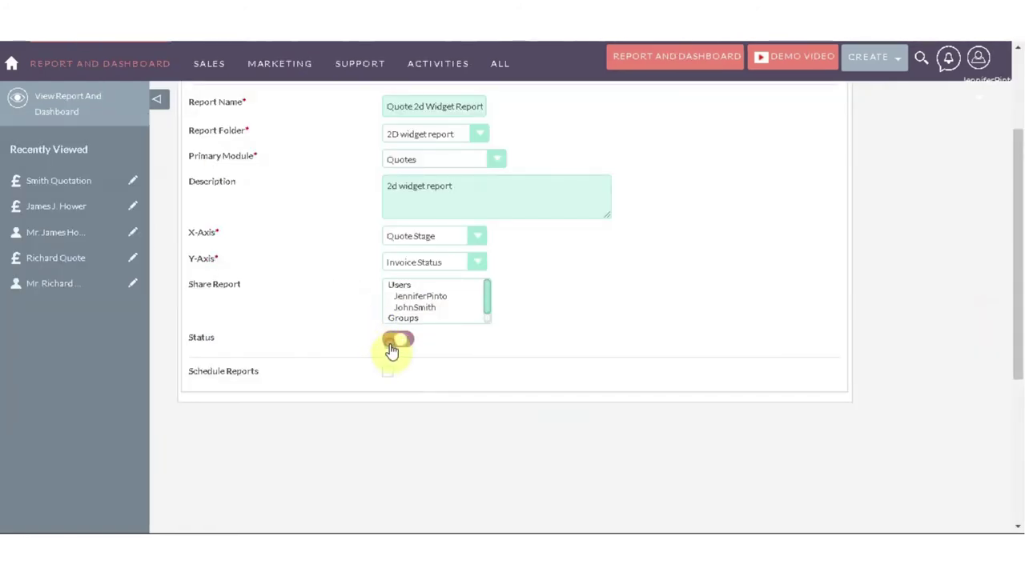
scroll(359, 339, up, 3)
click(335, 182)
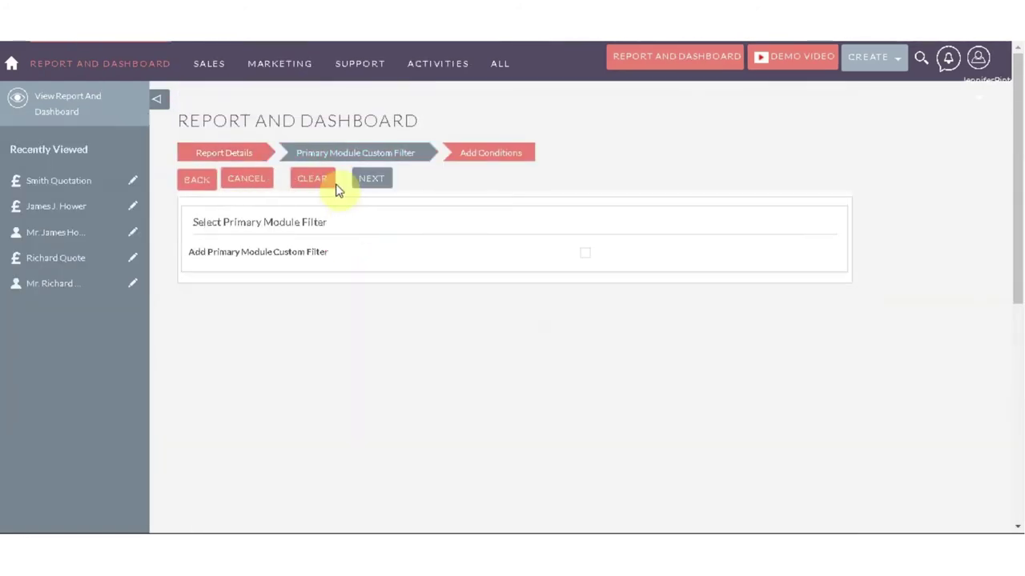
Enable the primary module custom filter, choose Quote filter, and review its criteria
click(585, 253)
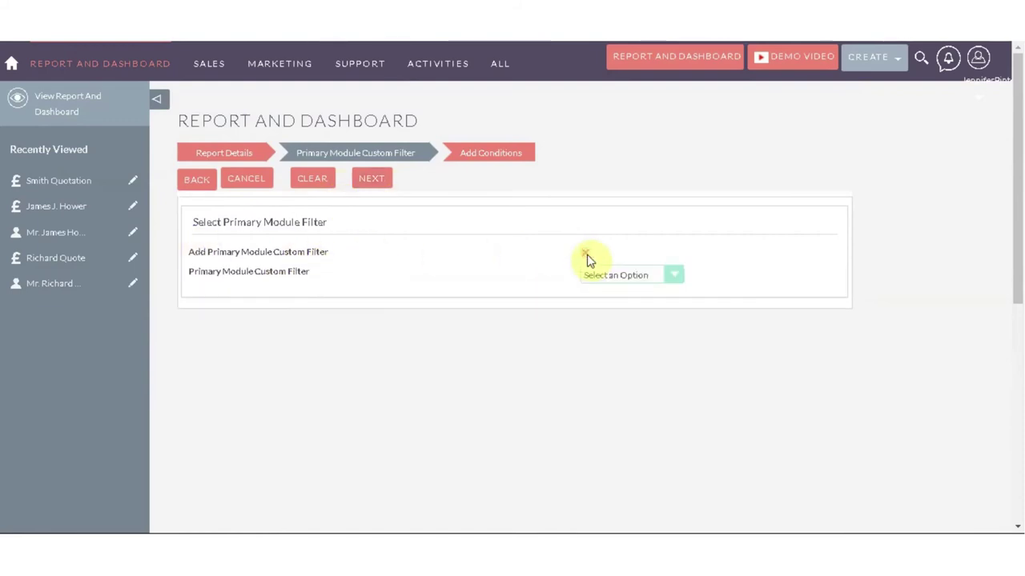
scroll(589, 256, down, 2)
click(615, 200)
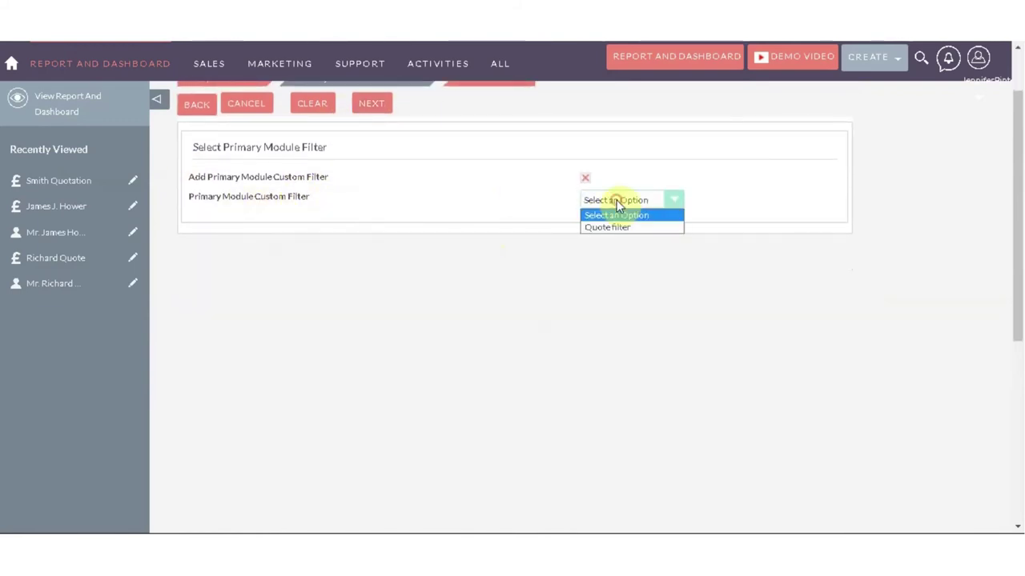
click(603, 231)
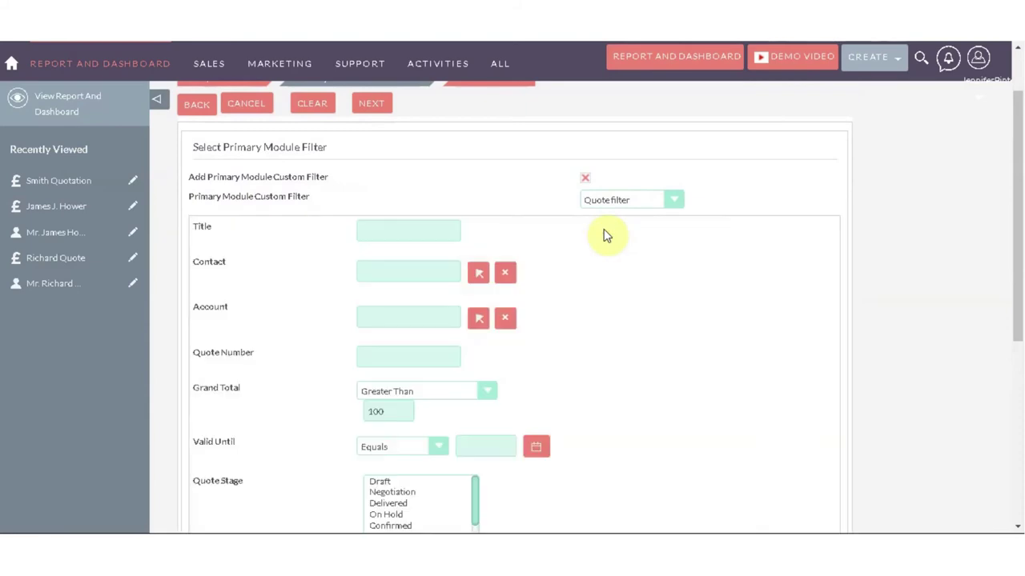
scroll(584, 240, down, 4)
scroll(580, 250, down, 2)
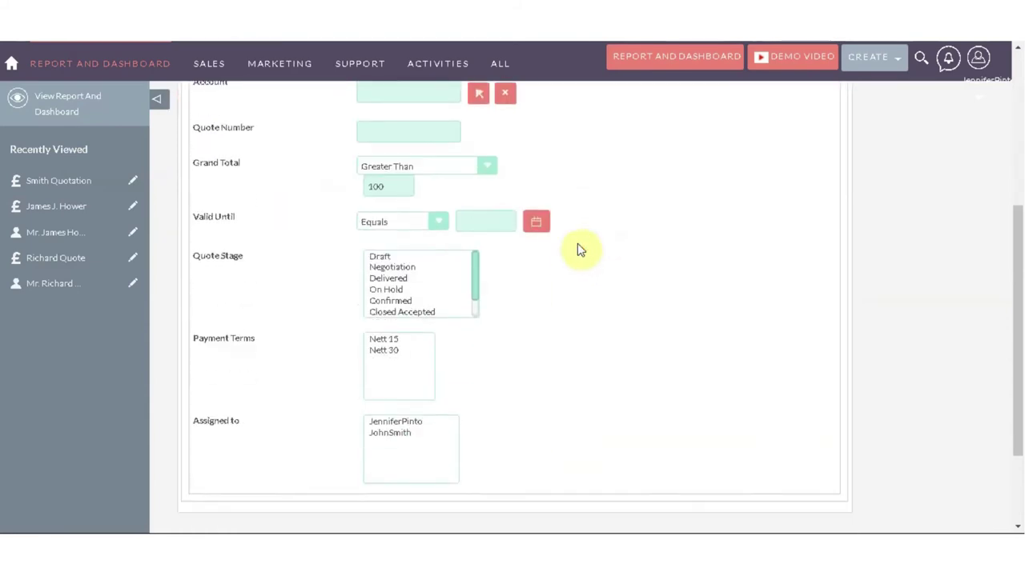
scroll(580, 250, up, 4)
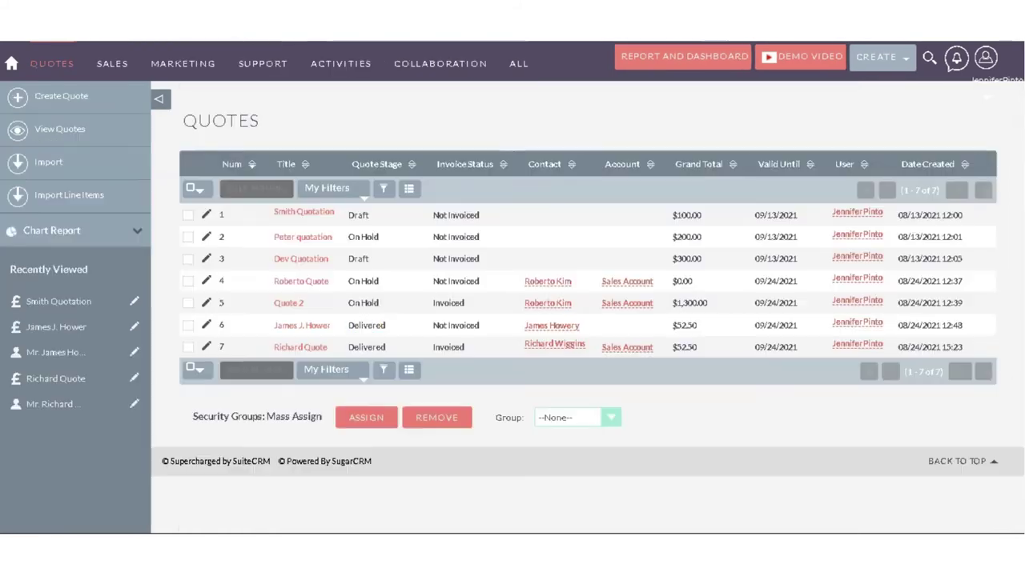
Apply the saved quote filter to the Quotes list and check its filter criteria
click(344, 210)
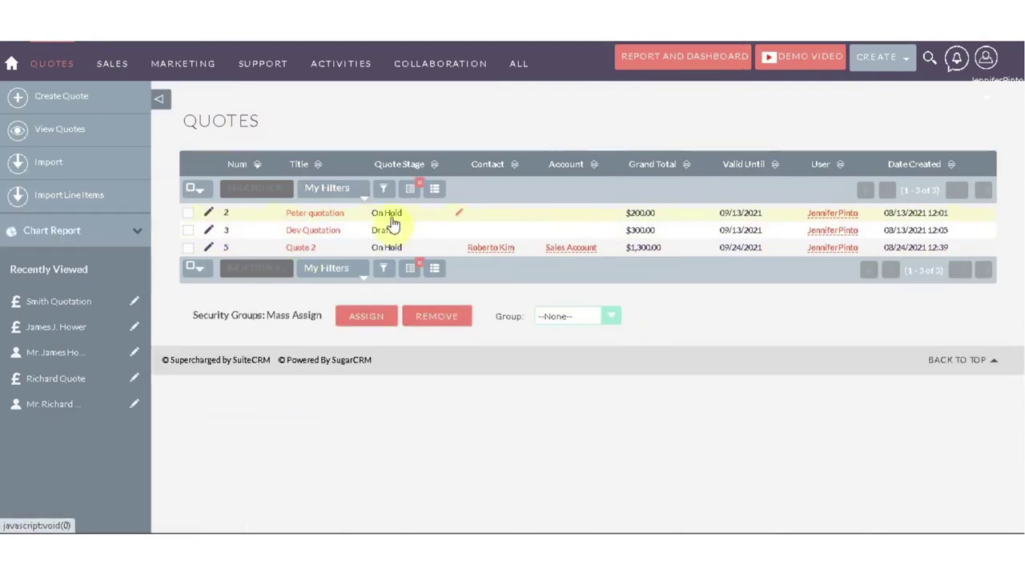
click(383, 188)
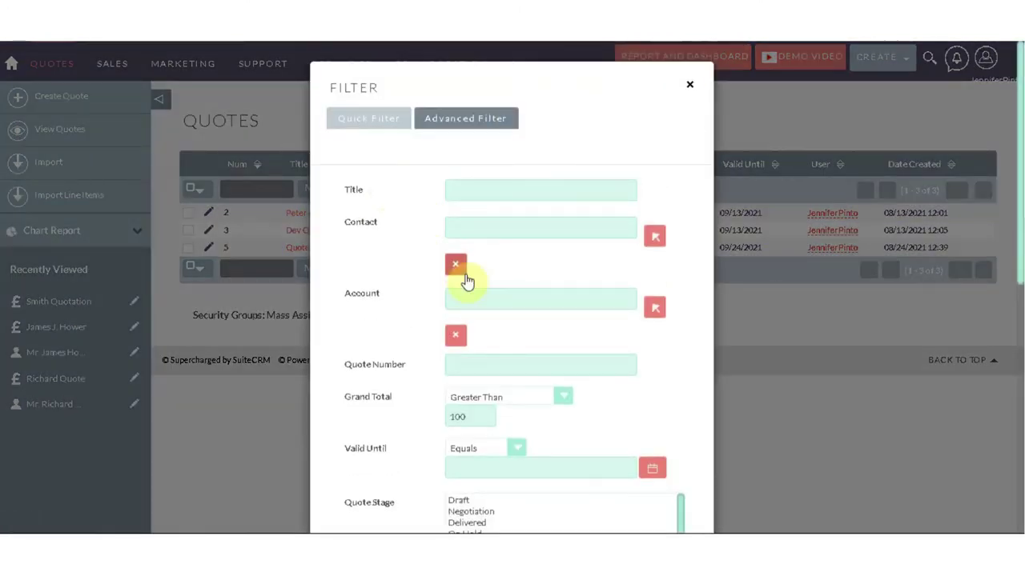
click(689, 85)
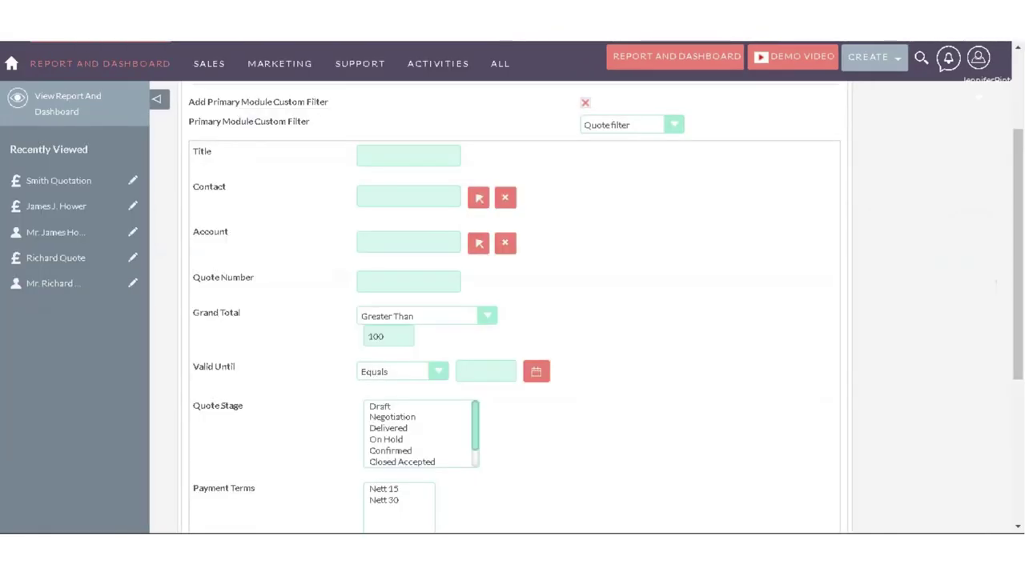
Review the remaining Quote filter criteria in the report setup and proceed to the Add Conditions stage
scroll(329, 352, down, 2)
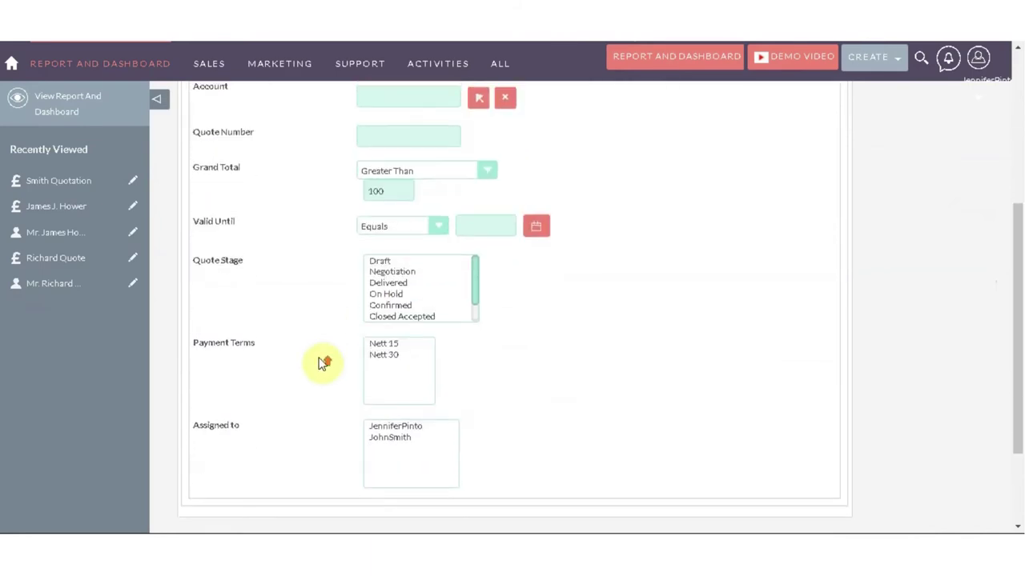
scroll(325, 364, up, 3)
scroll(365, 123, up, 1)
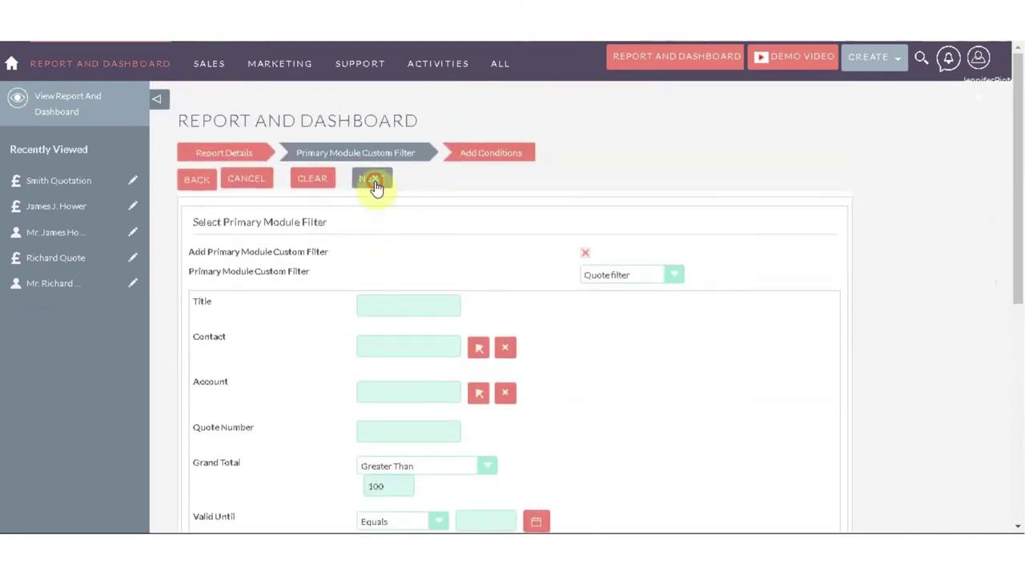
click(374, 181)
Add an All Condition for Quotes requiring the Title field with operator Is Not Empty
scroll(373, 320, down, 1)
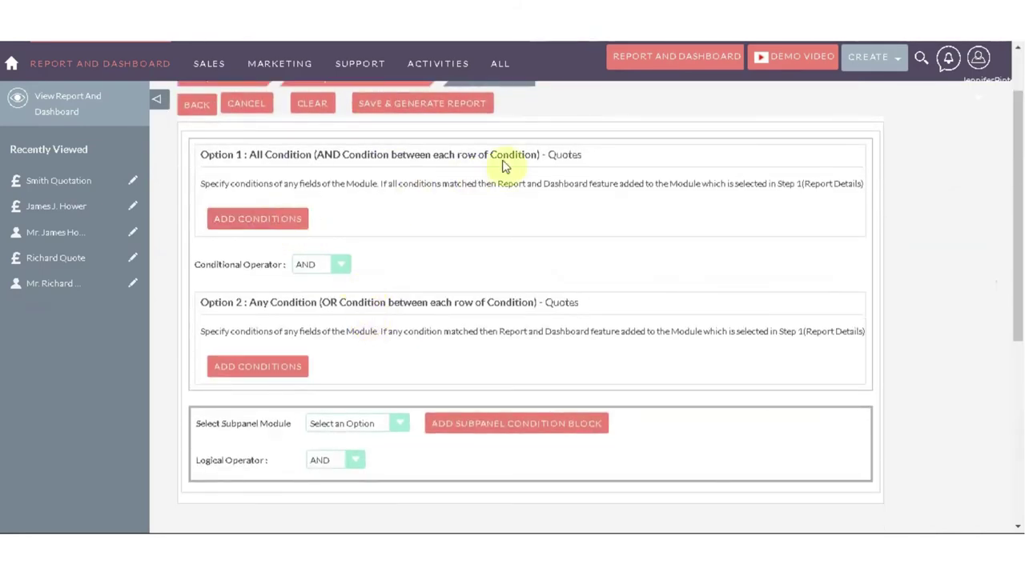
click(257, 218)
click(445, 234)
drag(505, 280, 507, 406)
click(428, 457)
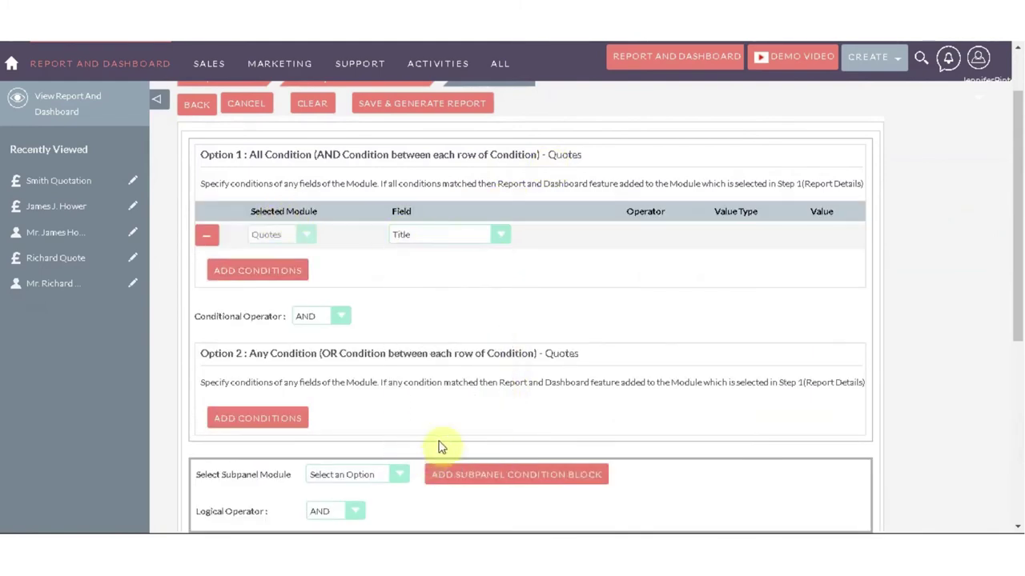
click(538, 236)
click(490, 336)
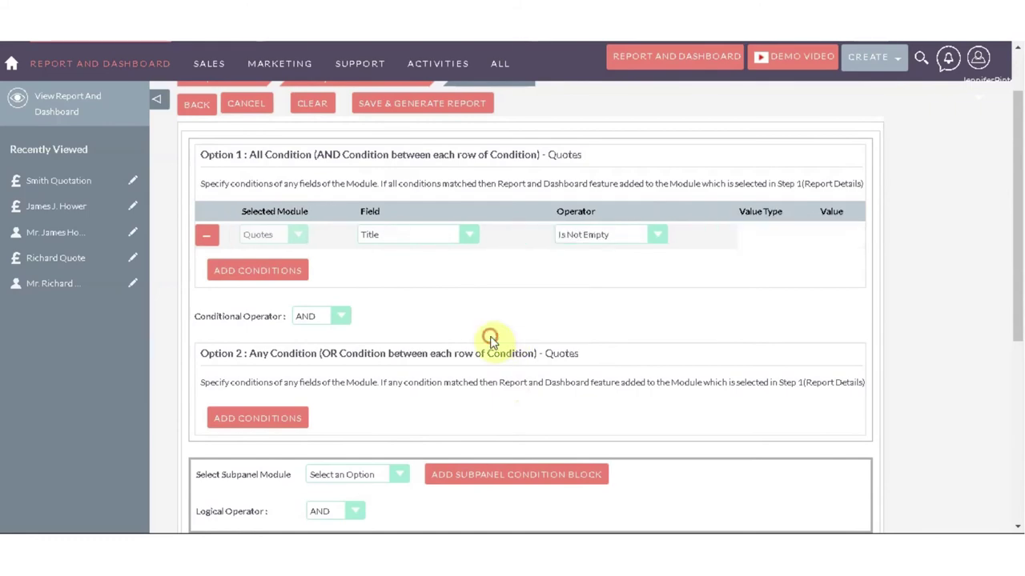
Check the subpanel condition options without adding any, and save and generate the report
scroll(494, 331, down, 2)
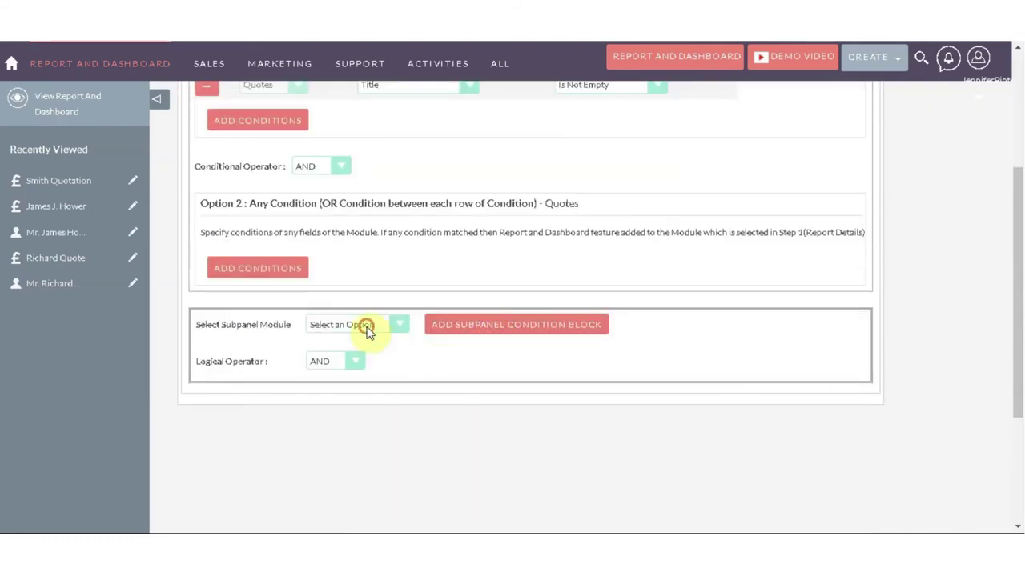
scroll(386, 331, up, 3)
click(403, 185)
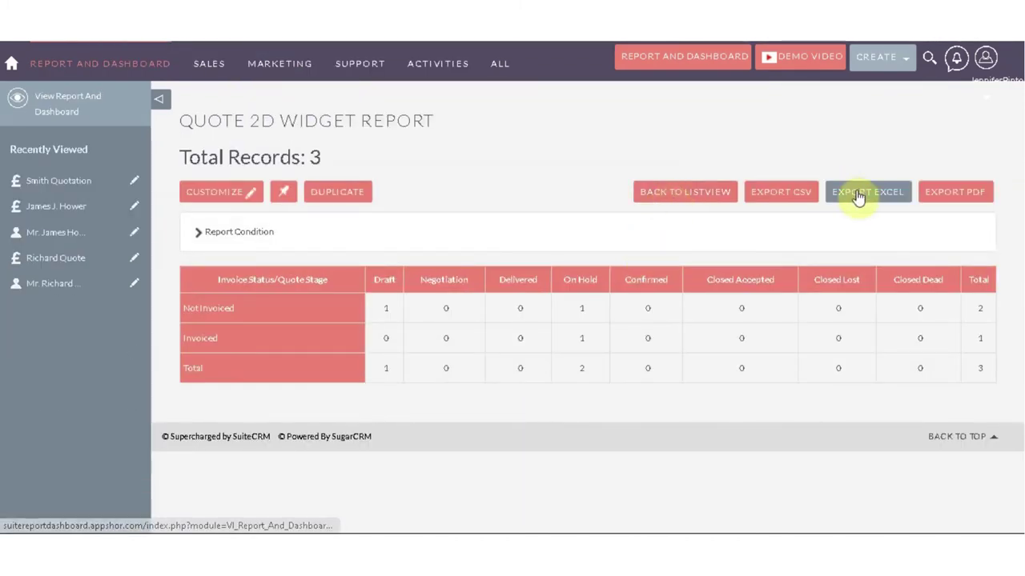
Export the Quote 2d Widget Report to Excel and to PDF, opening each downloaded file to check it
click(871, 198)
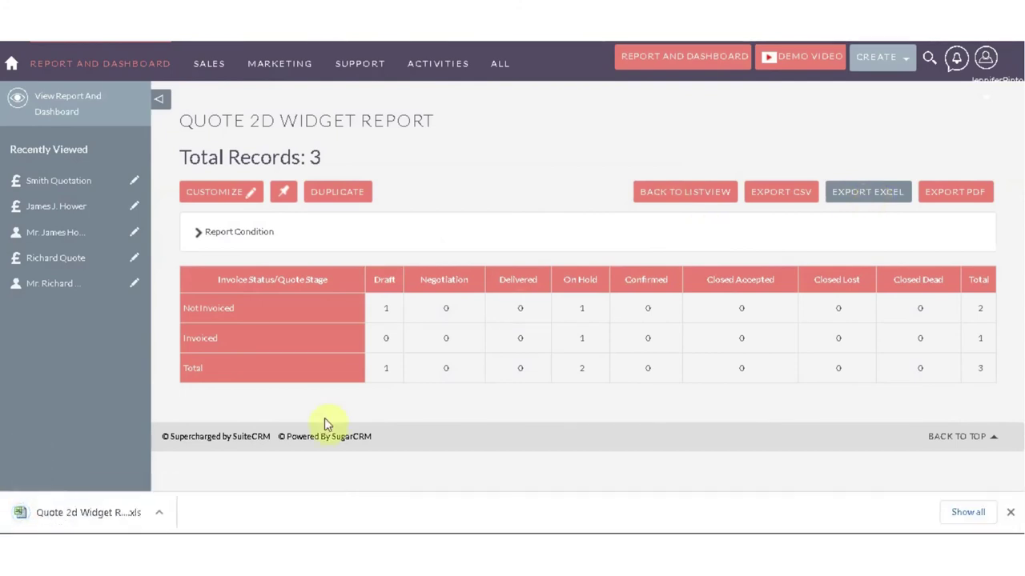
click(62, 513)
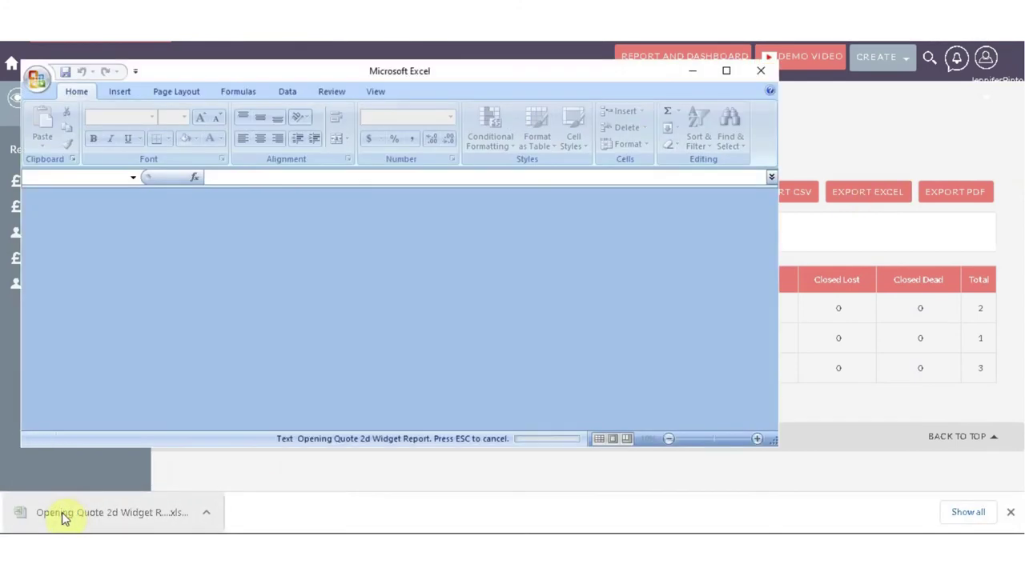
click(458, 305)
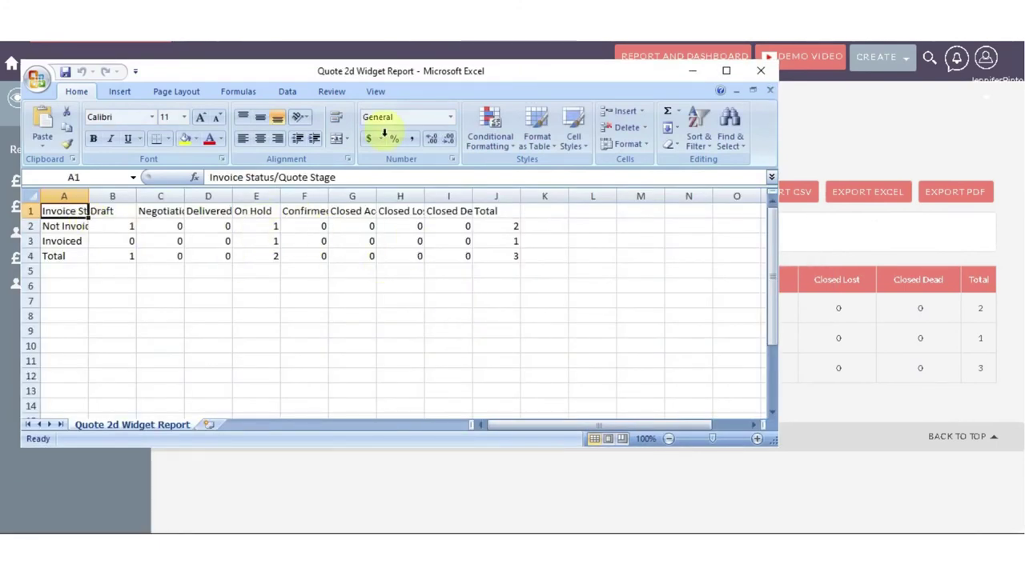
click(692, 71)
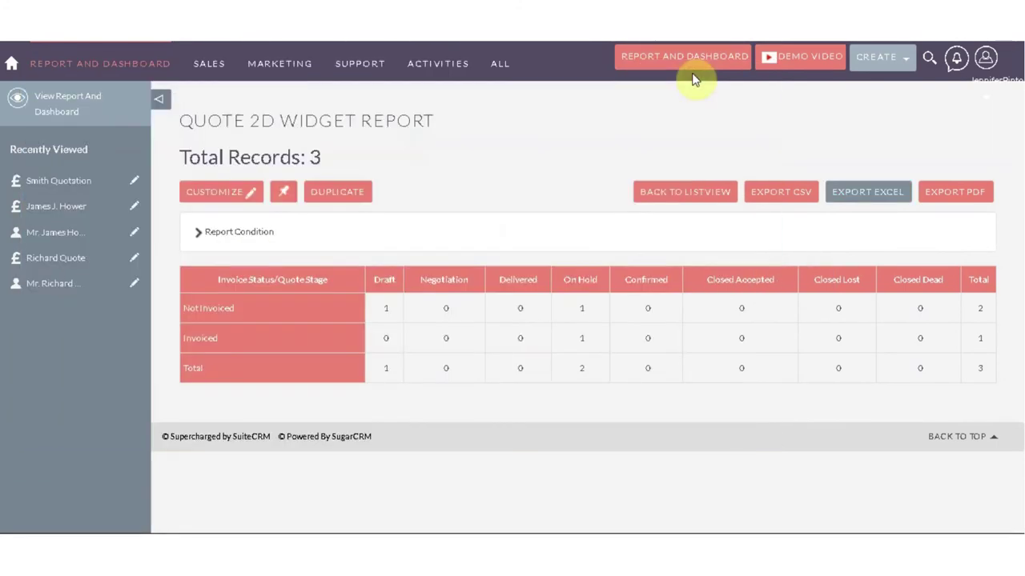
click(960, 196)
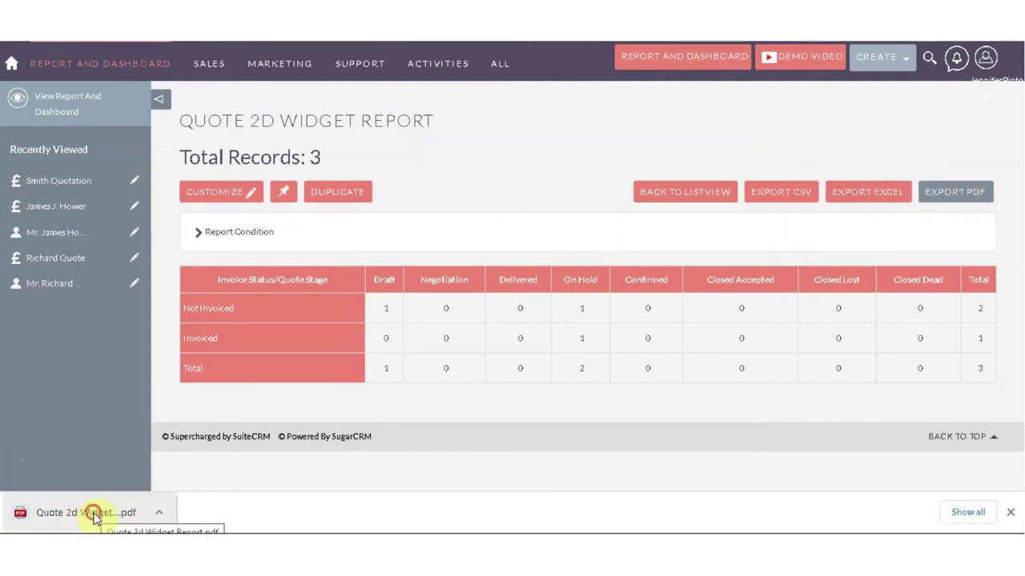
click(94, 516)
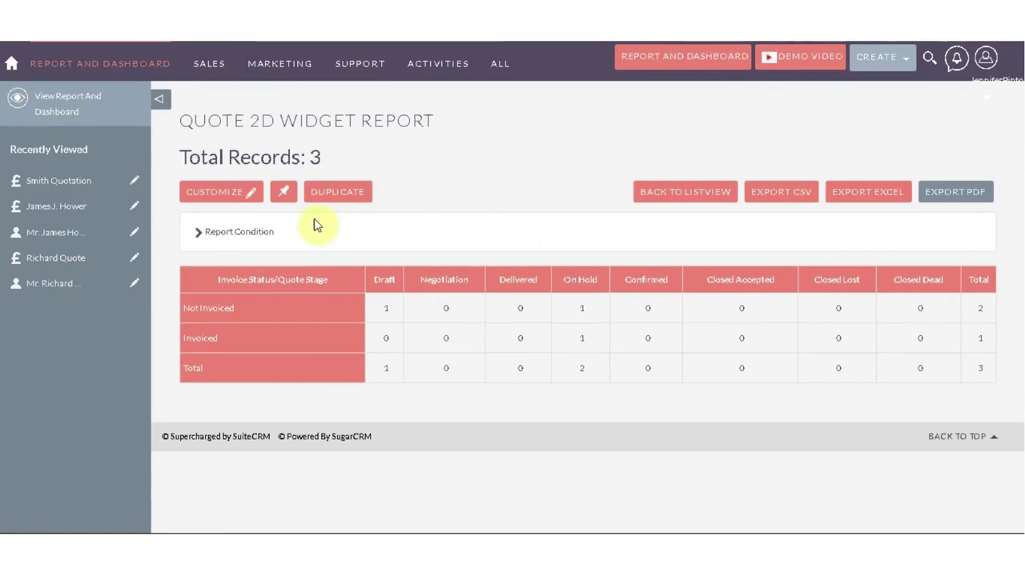
Pin the report to the Report And Dashboard dashboard, and check its pin options in the report list
click(282, 196)
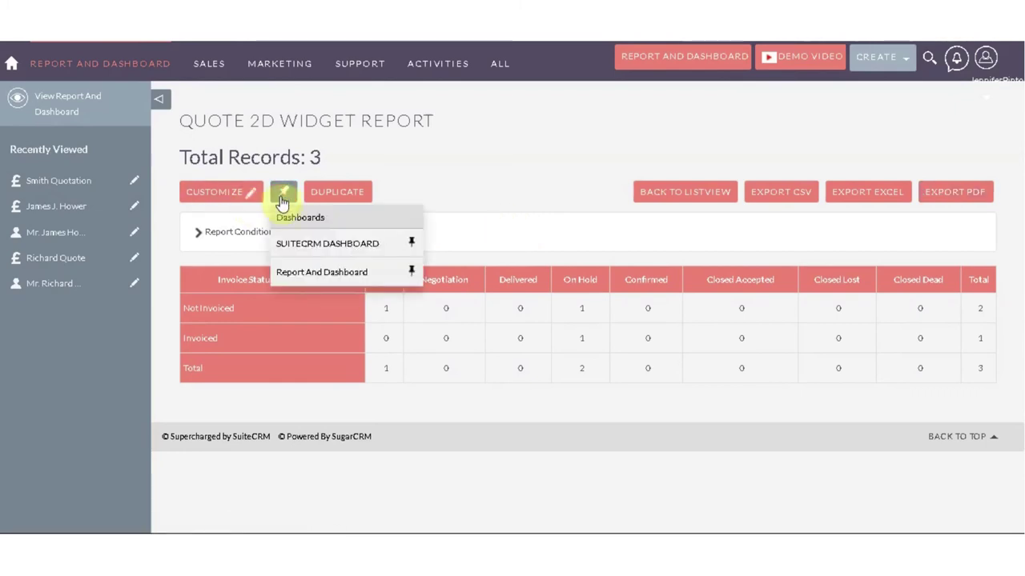
click(409, 272)
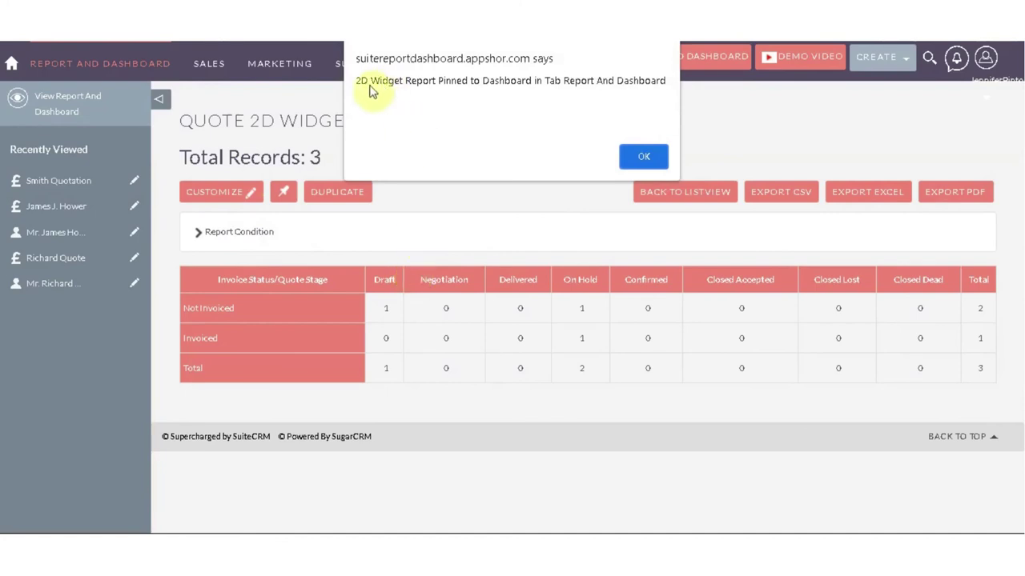
click(644, 156)
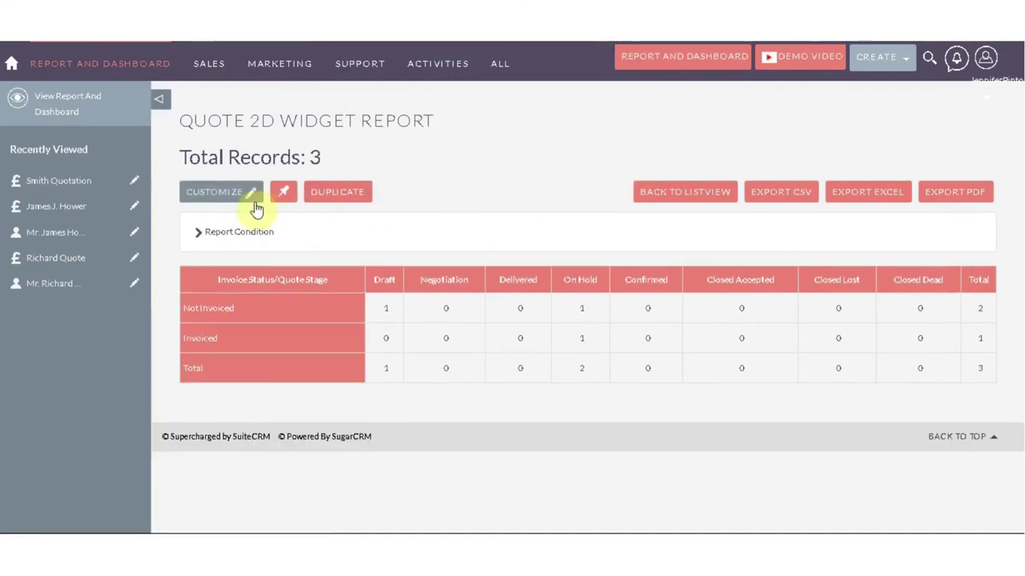
click(667, 199)
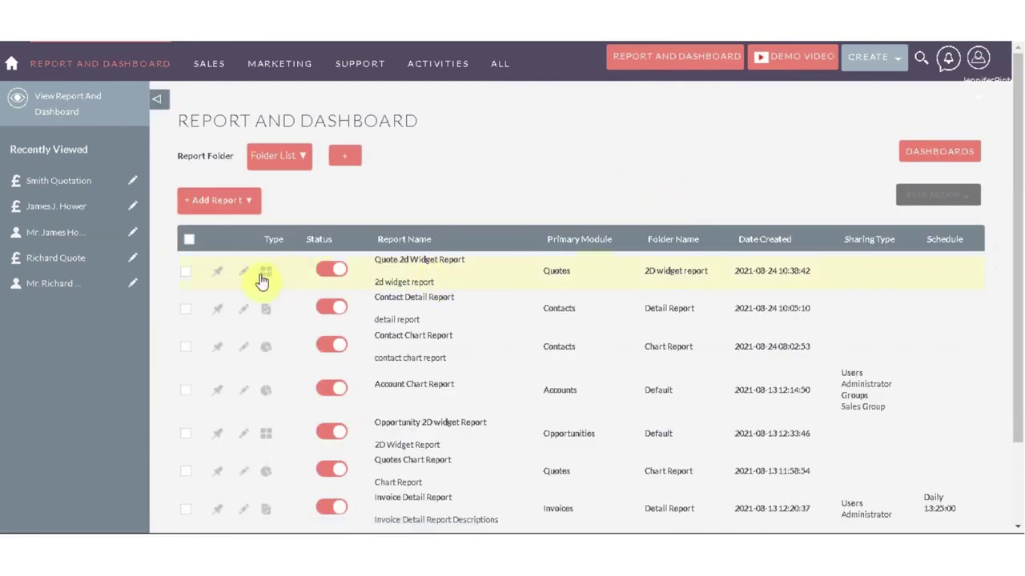
click(217, 273)
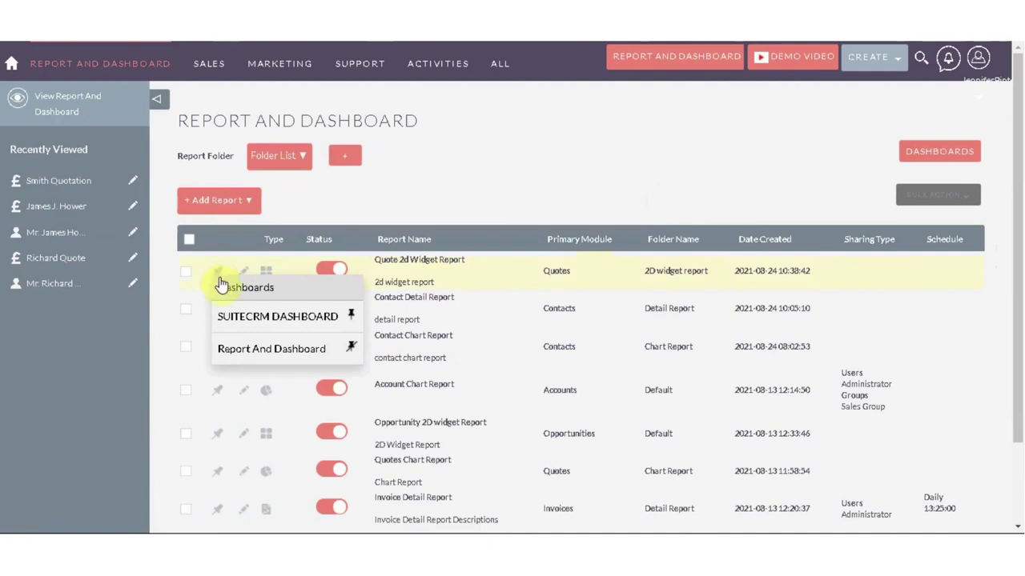
Find the Quote 2d Widget Report on the Report And Dashboard dashboard and open its full view
click(940, 153)
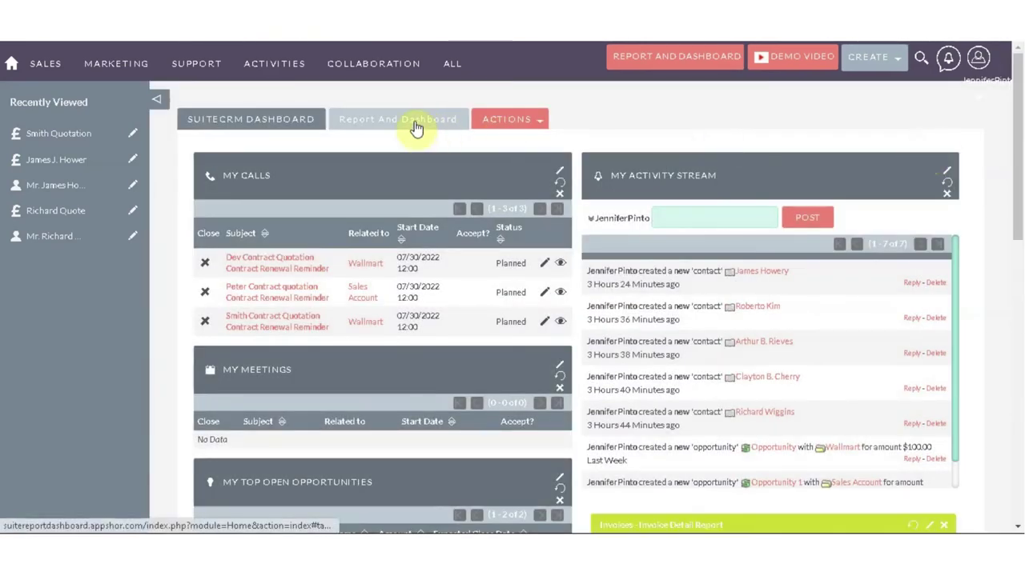
click(416, 124)
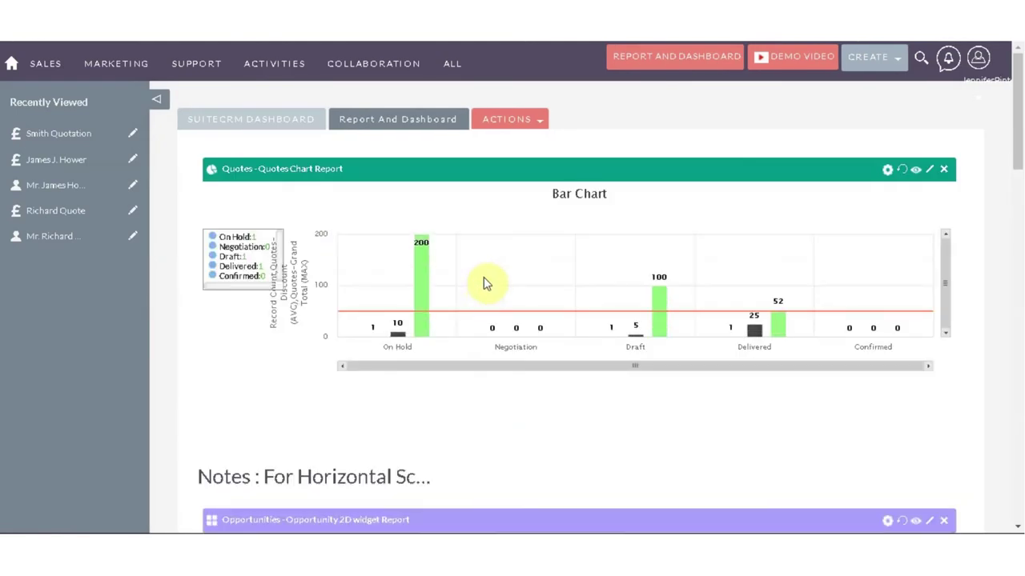
scroll(483, 280, down, 15)
scroll(483, 280, down, 2)
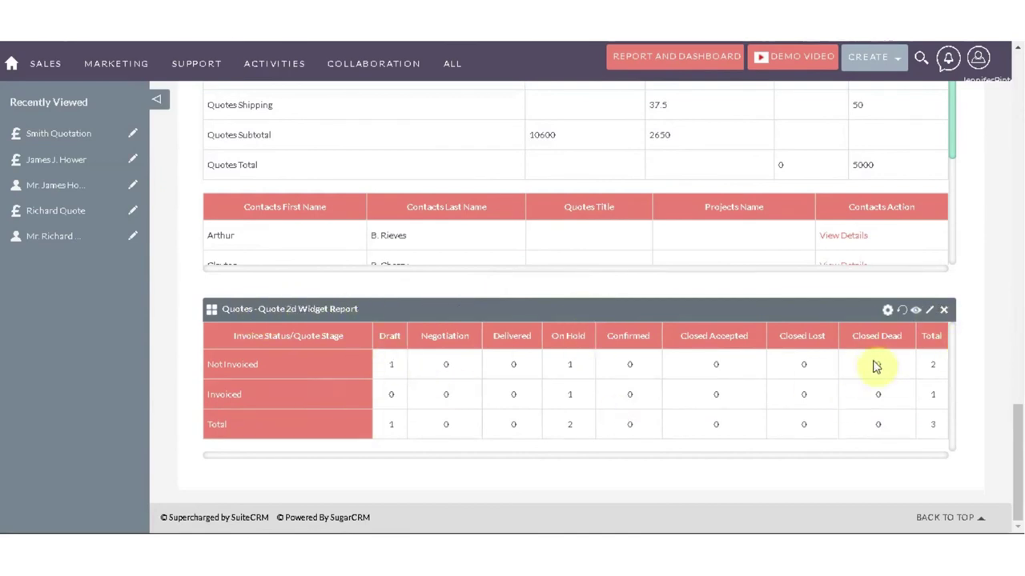
click(909, 315)
click(916, 313)
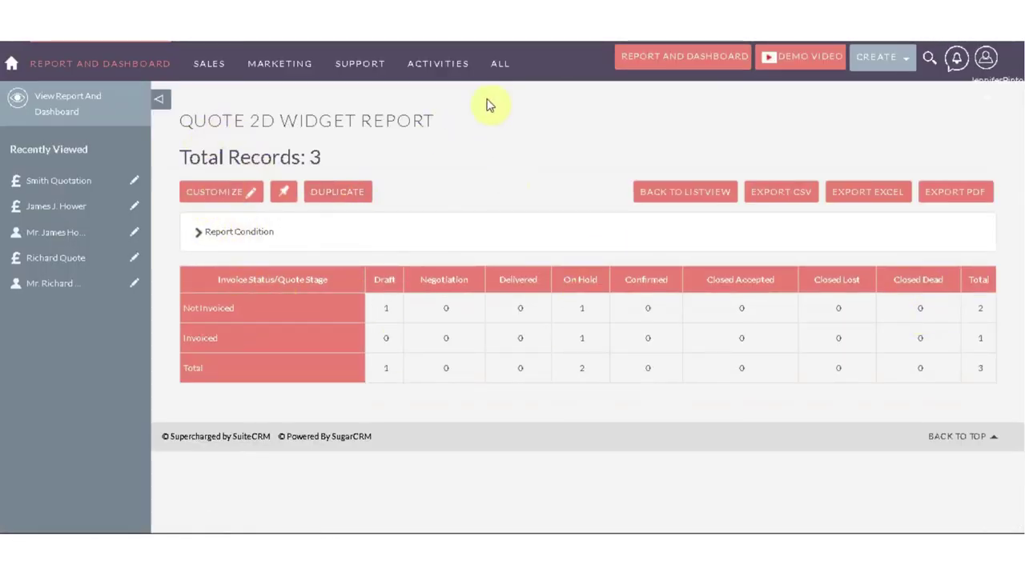
Go to the Quotes module, refresh it, and open Quote 2d Widget Report from its 2D Widget Report group
mouse_move(499, 66)
click(514, 219)
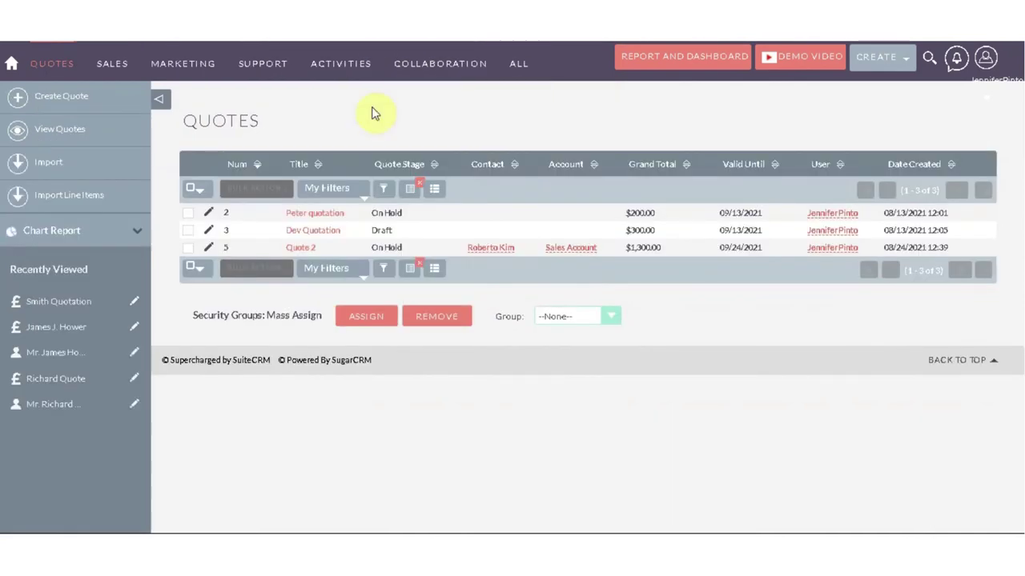
right_click(492, 119)
click(506, 127)
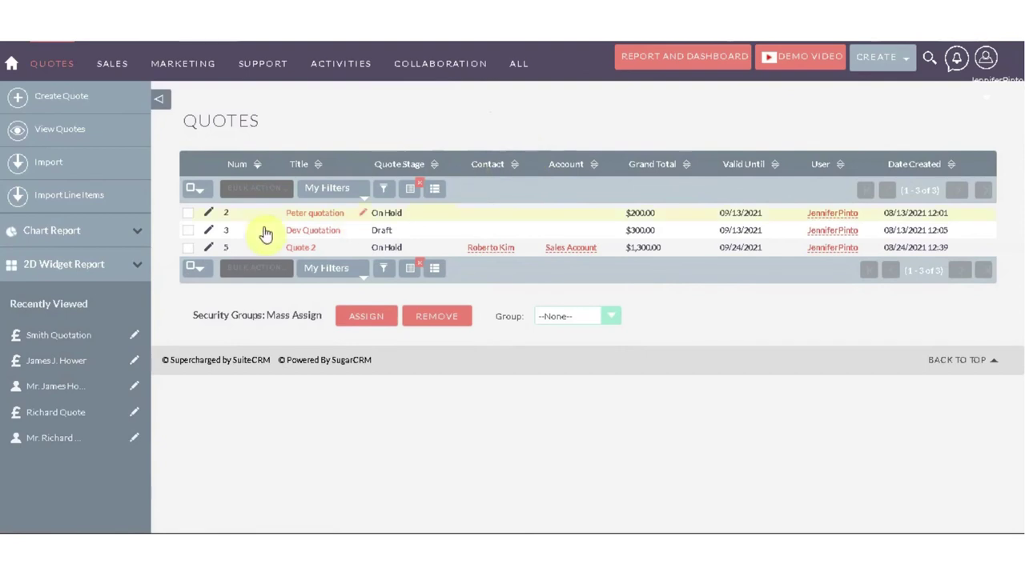
click(57, 271)
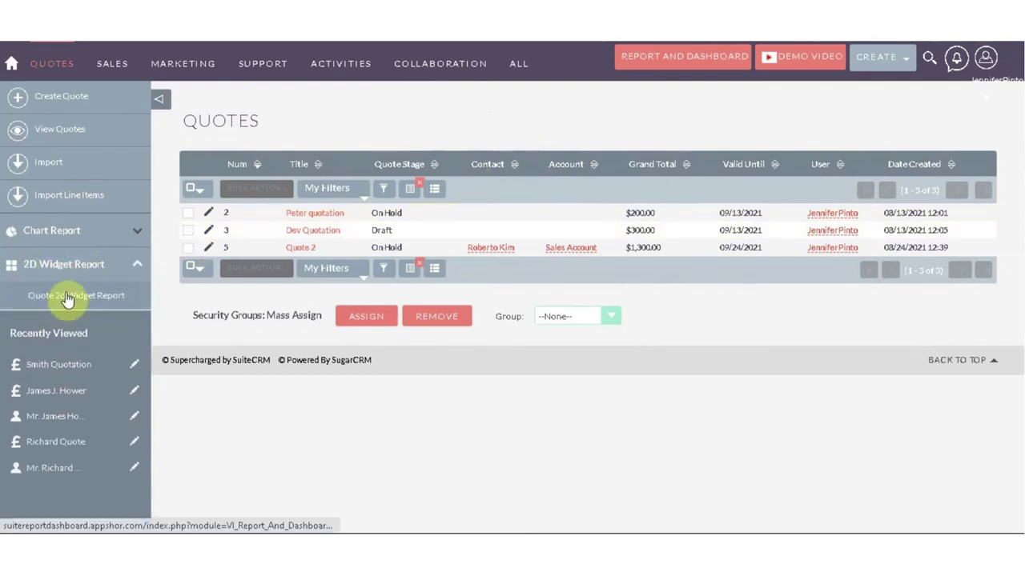
click(63, 297)
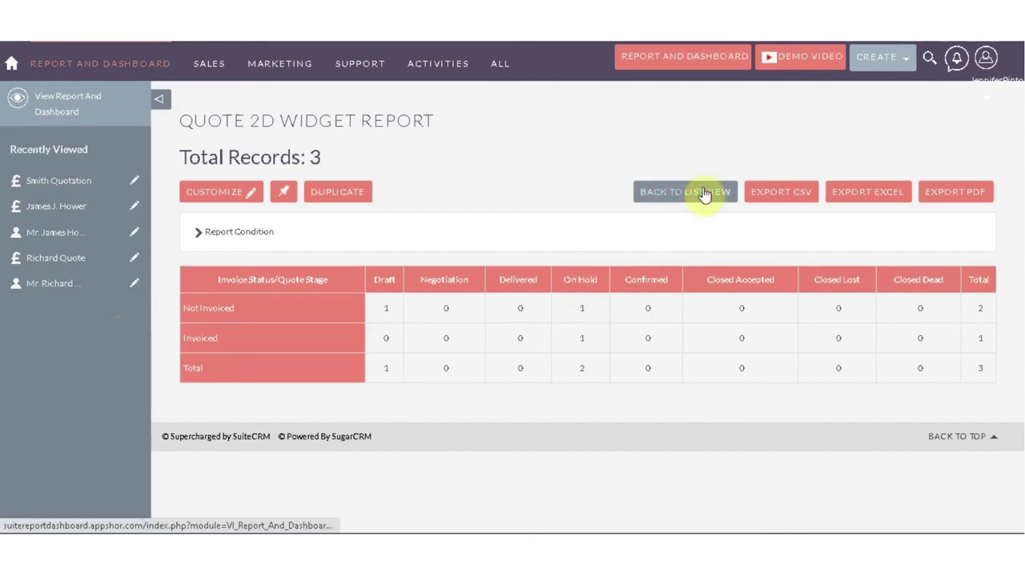
Open the Quote 2d Widget Report for customization, enable report scheduling and set it to run Daily
click(253, 196)
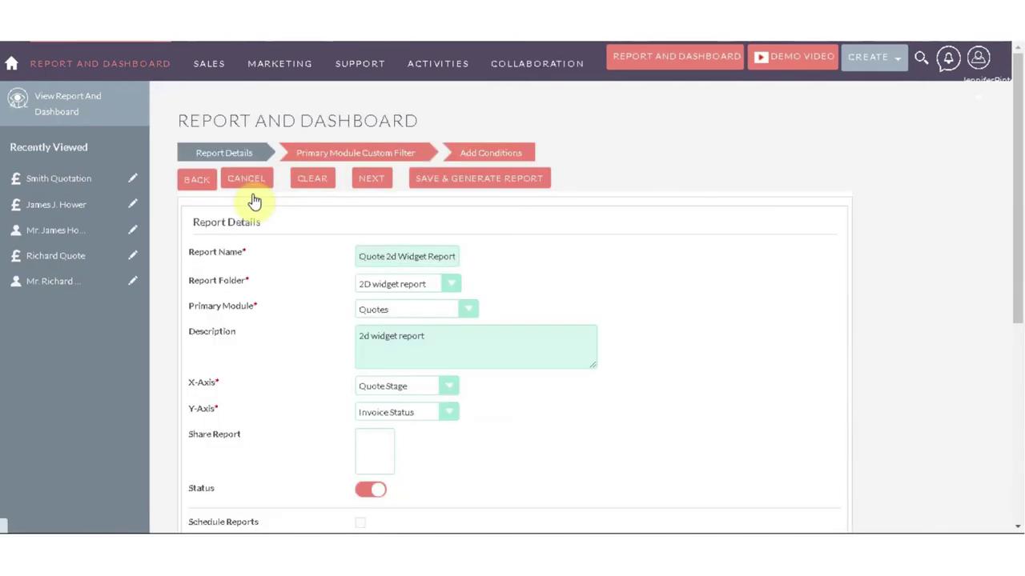
scroll(312, 342, down, 1)
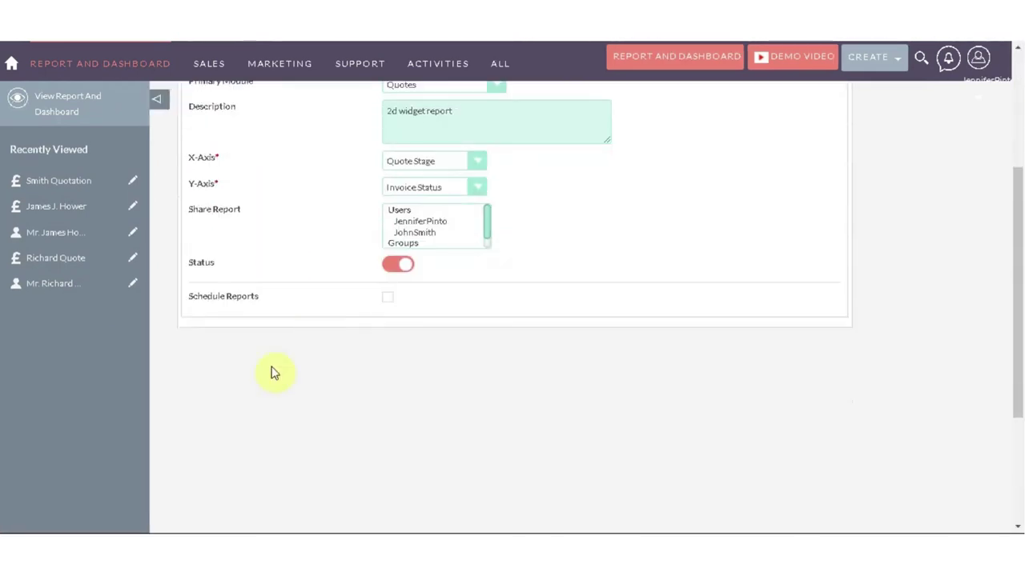
click(389, 298)
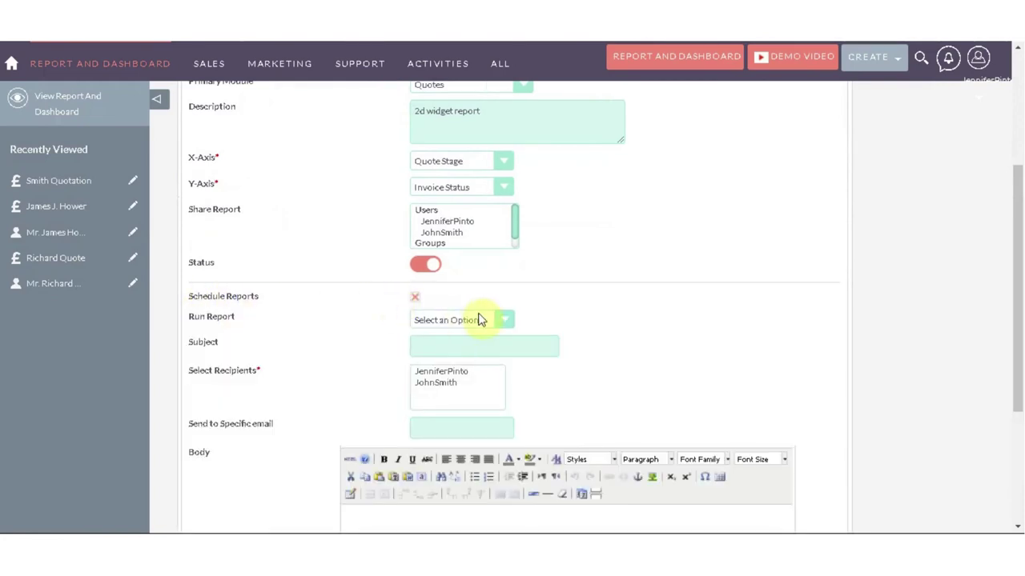
scroll(484, 317, down, 1)
click(479, 245)
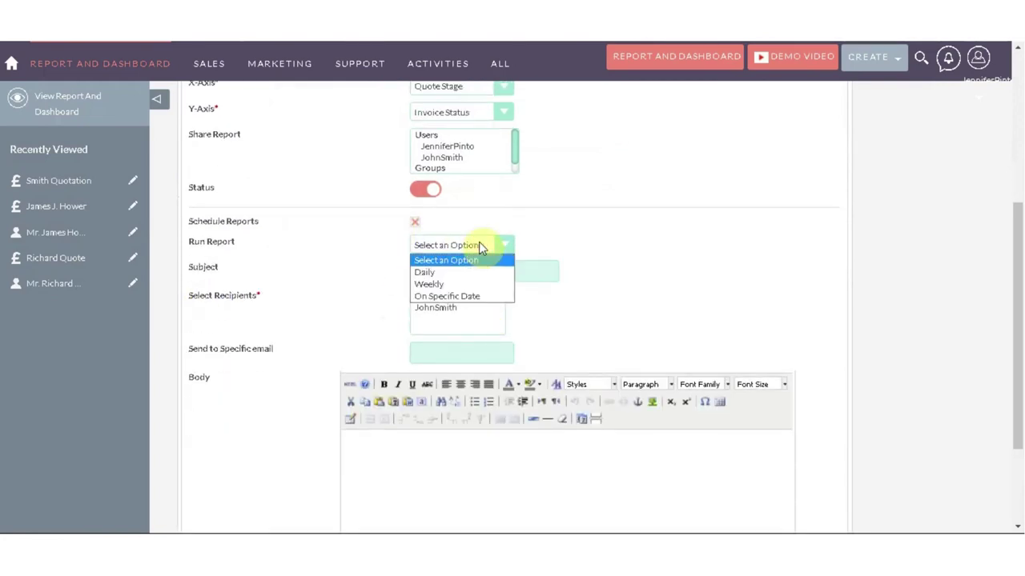
click(428, 273)
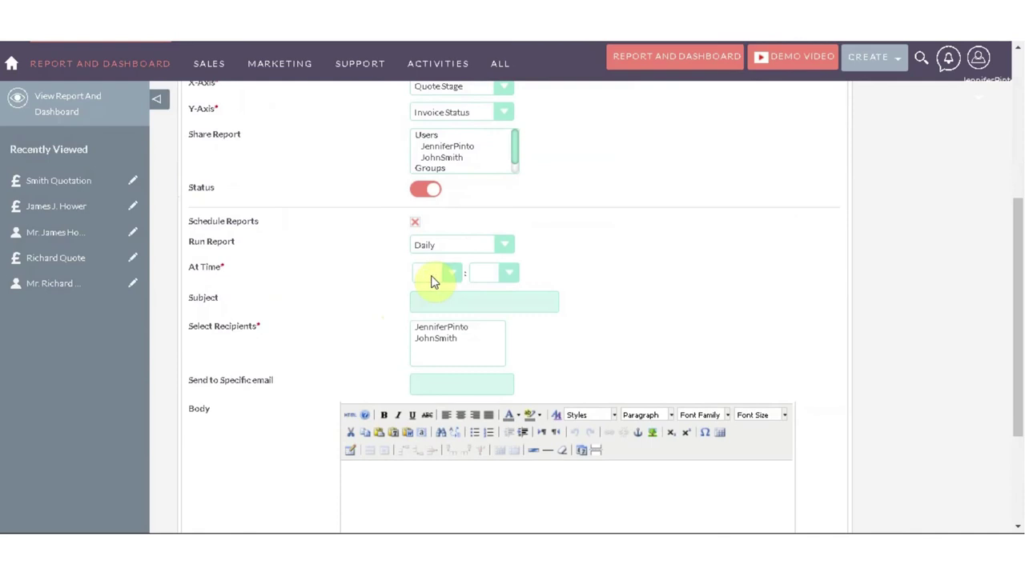
Set the daily schedule's run time to 16:14
click(434, 275)
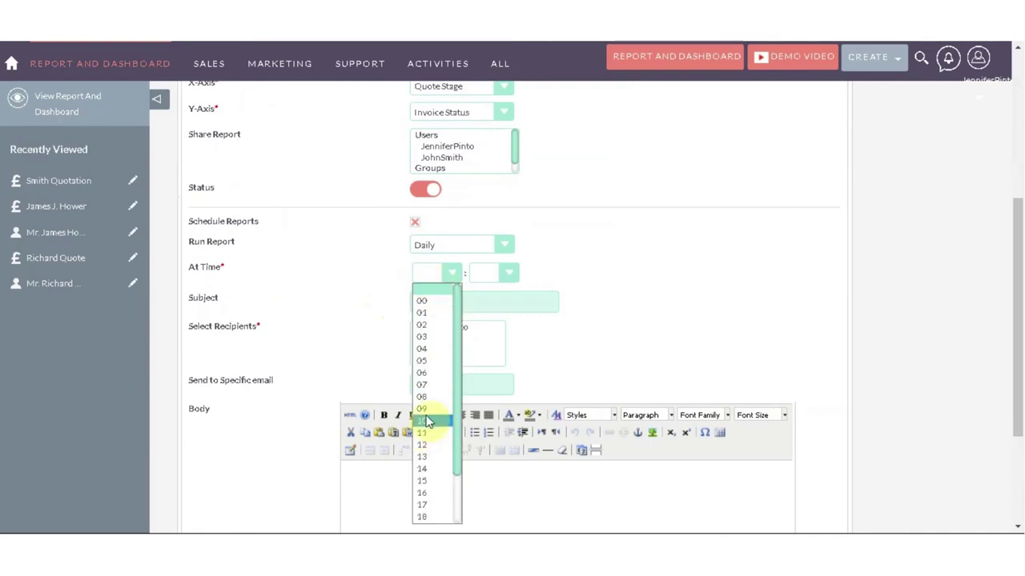
drag(457, 346, 451, 386)
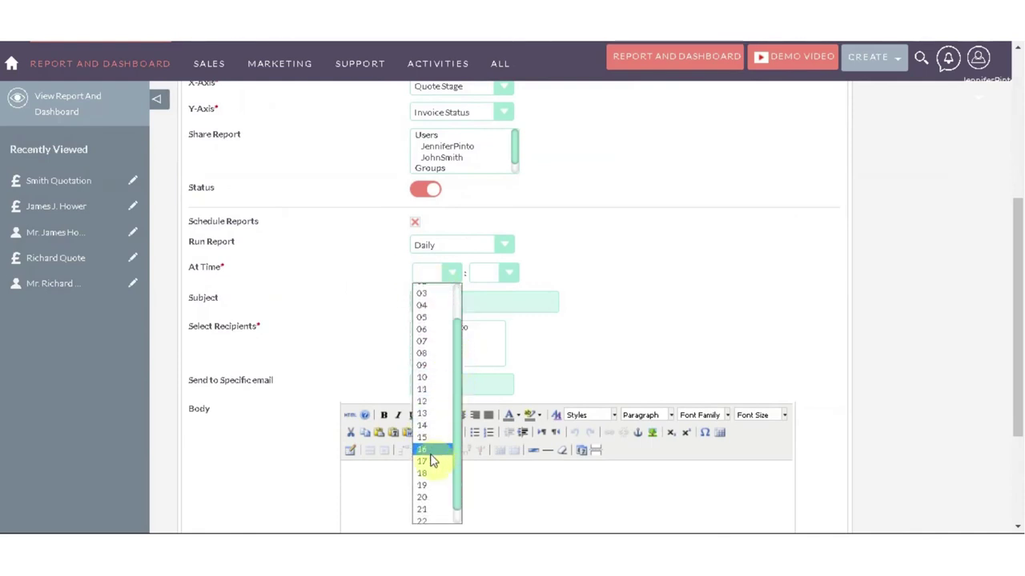
click(428, 450)
click(490, 276)
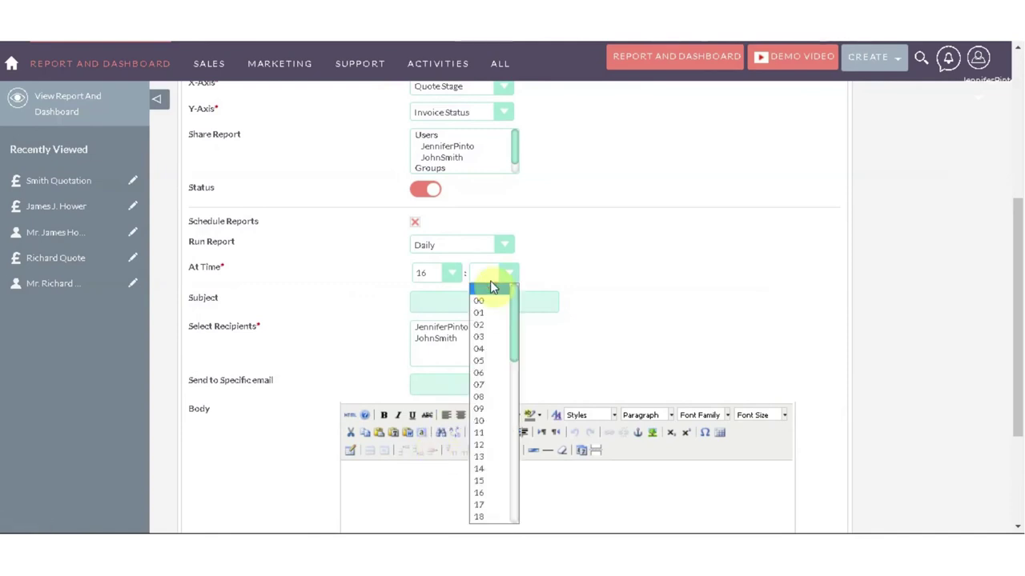
click(487, 469)
Address the scheduled email to both listed users, with subject "Quote 2d widget report" and body "Please find the attached file for Quote 2D widget report."
click(443, 303)
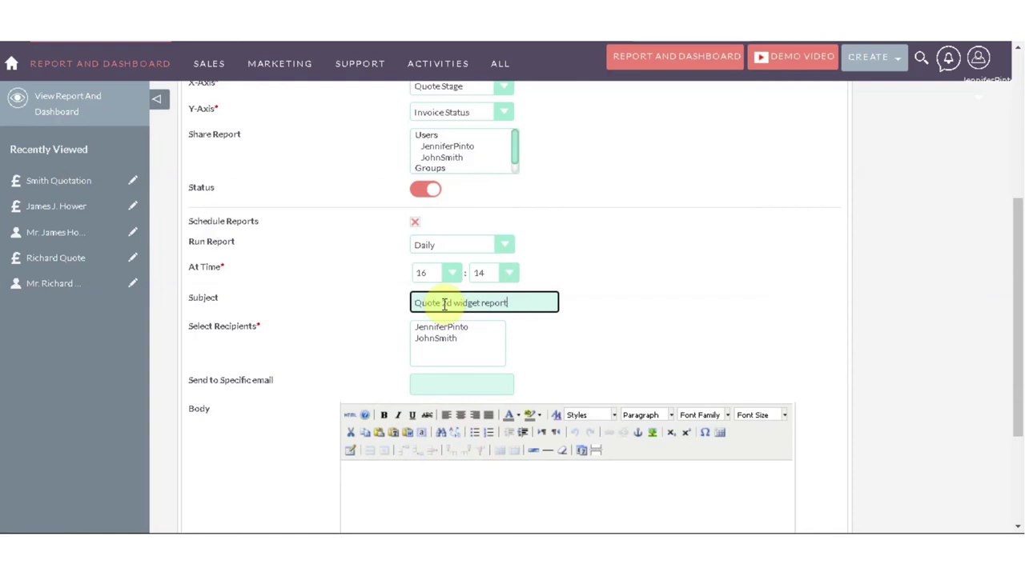
drag(434, 332, 434, 361)
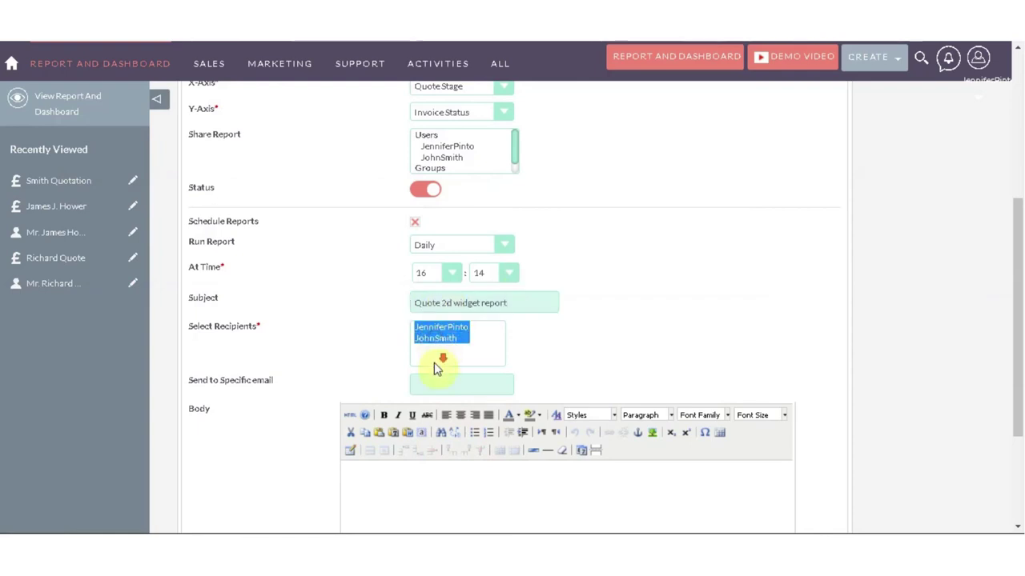
scroll(225, 357, down, 1)
scroll(448, 362, down, 2)
click(376, 312)
text(Please find the attached file for Quote 2D widget report.)
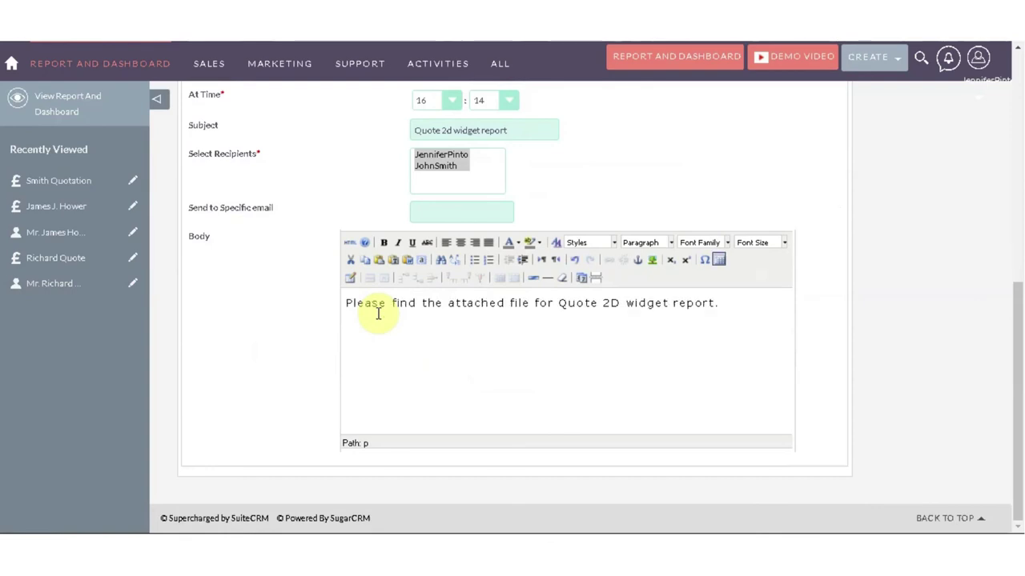
Proceed through the custom filter and conditions stages unchanged, save and generate the report, and return to the report list
scroll(635, 348, up, 3)
scroll(635, 350, up, 3)
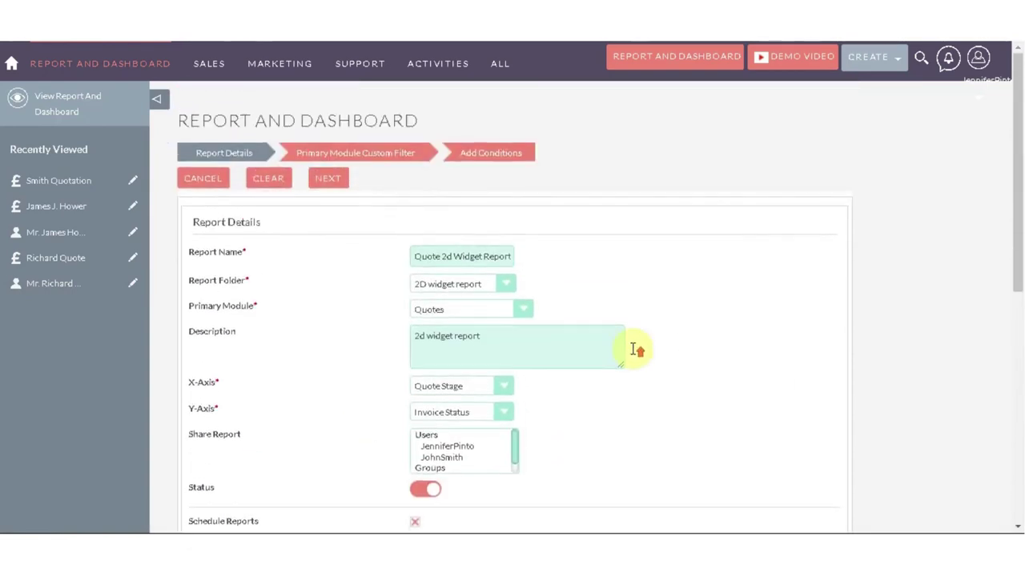
click(329, 183)
click(368, 180)
click(432, 180)
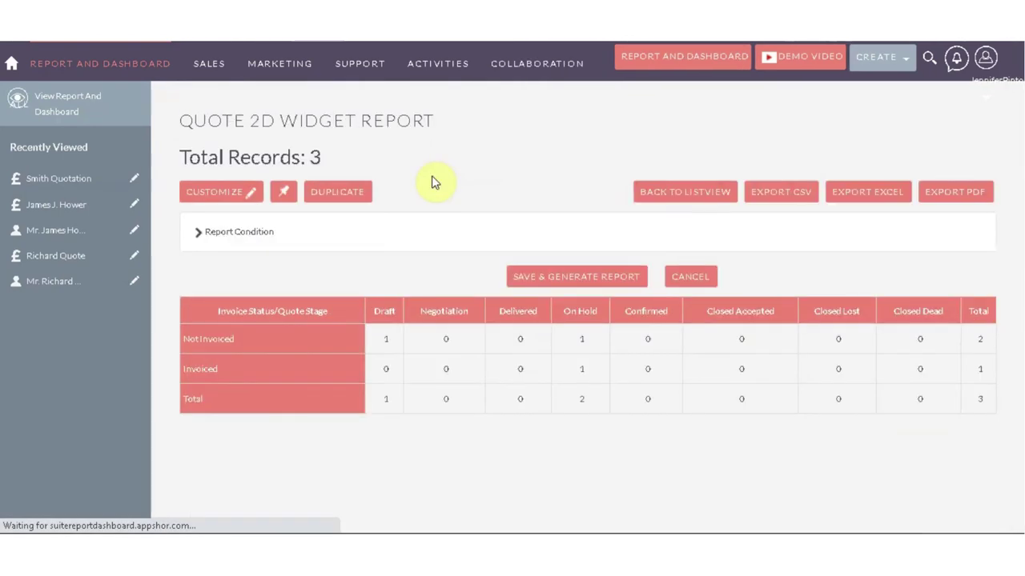
click(667, 201)
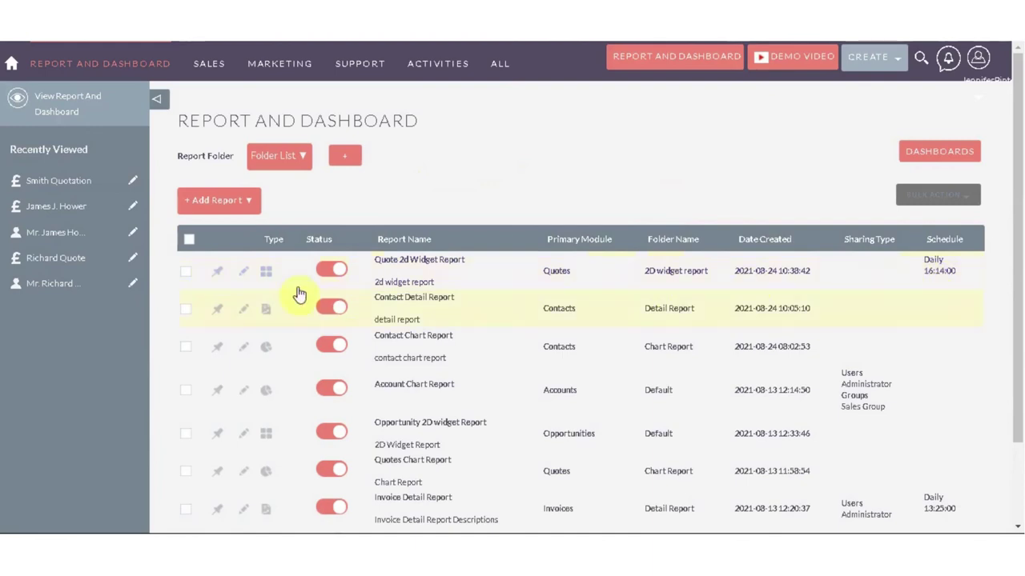
Switch to Gmail, refresh the inbox, open the SuiteCRM "Quote 2d widget report" email and examine its attached ReportAndDashboard.pdf
click(520, 473)
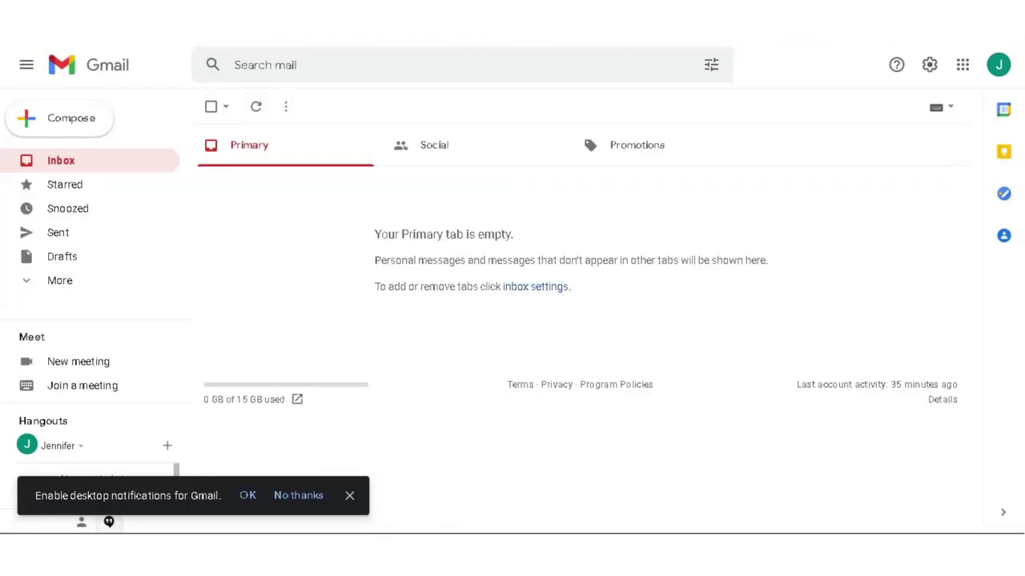
click(257, 109)
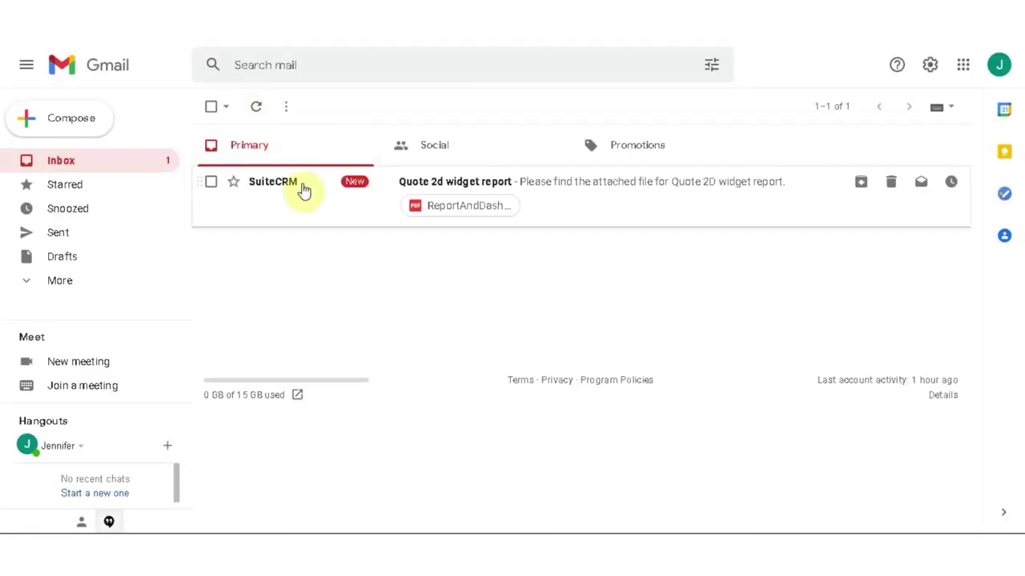
click(302, 190)
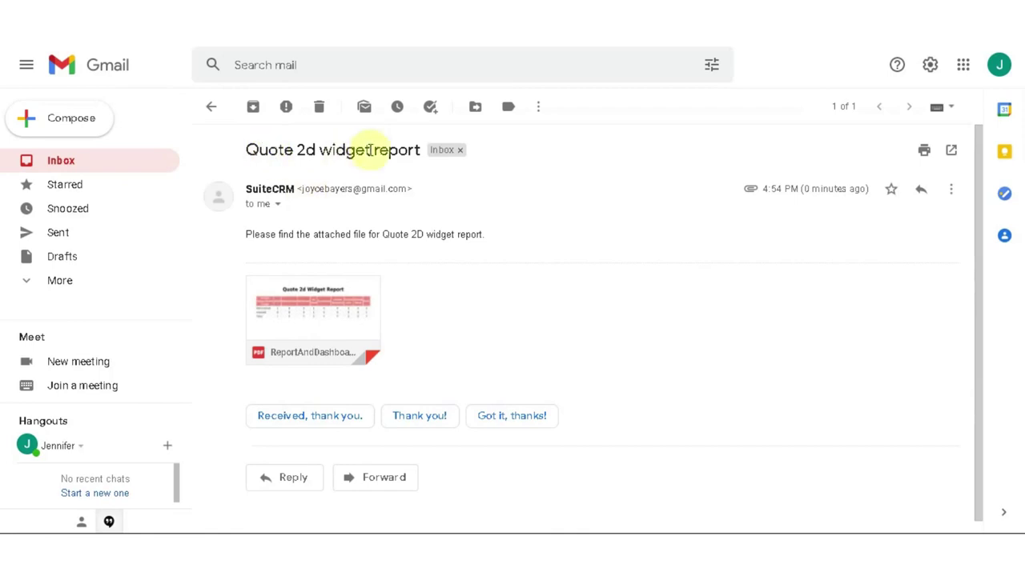
click(350, 312)
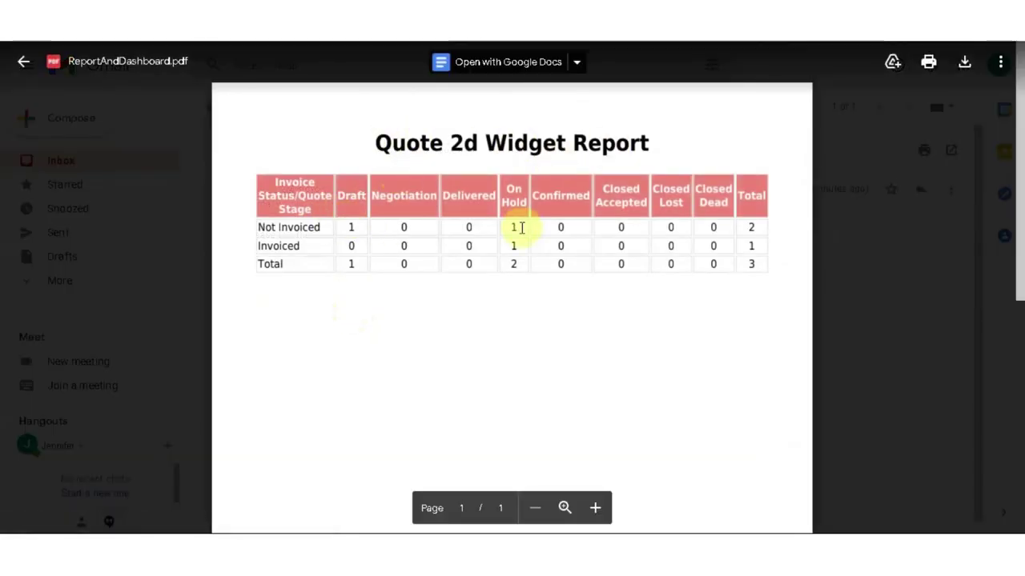
scroll(528, 318, down, 5)
scroll(529, 318, up, 5)
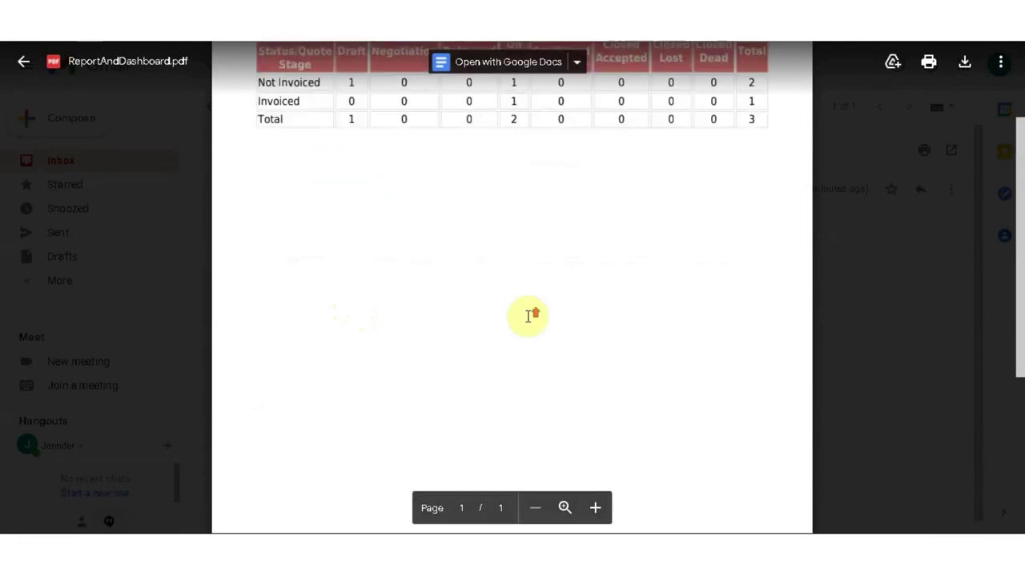